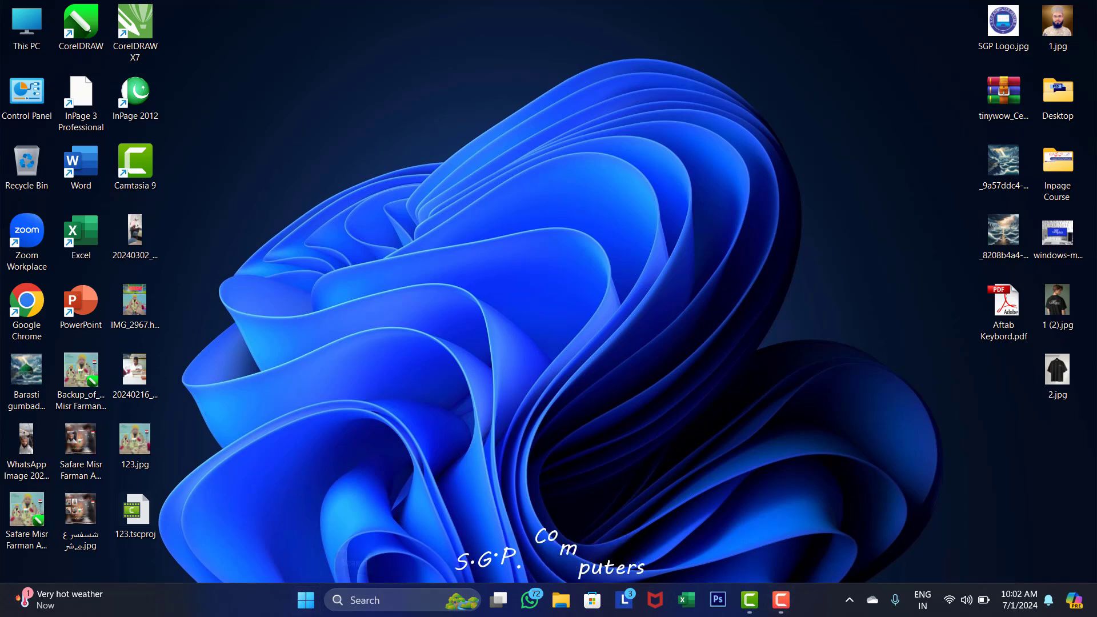
Step: Search the computer for "word" and open WordPad from the results
click(375, 601)
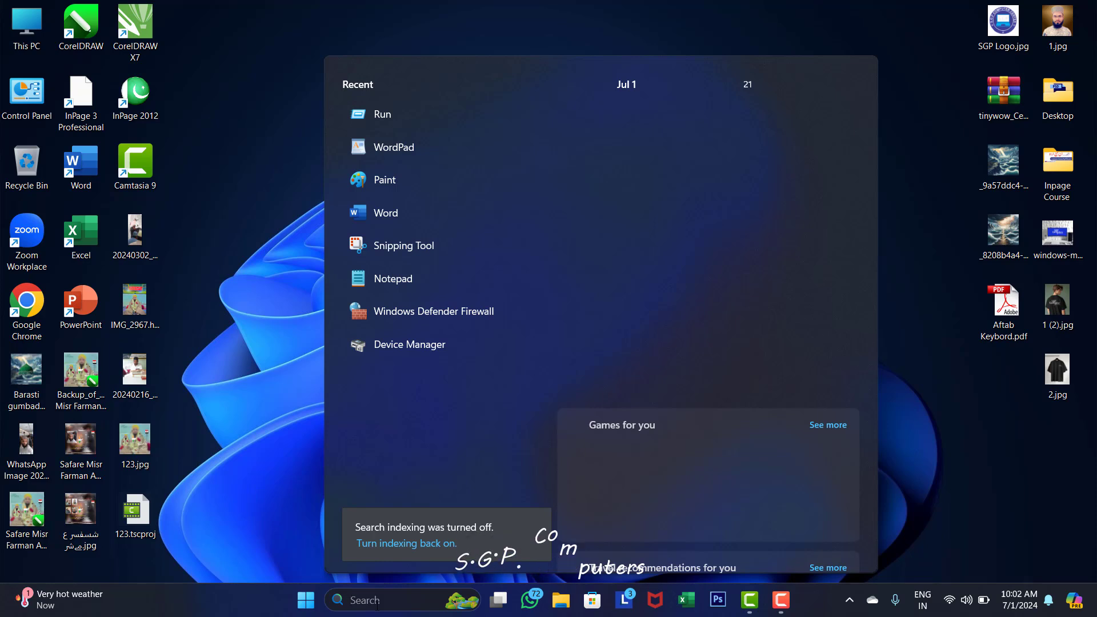
text(word)
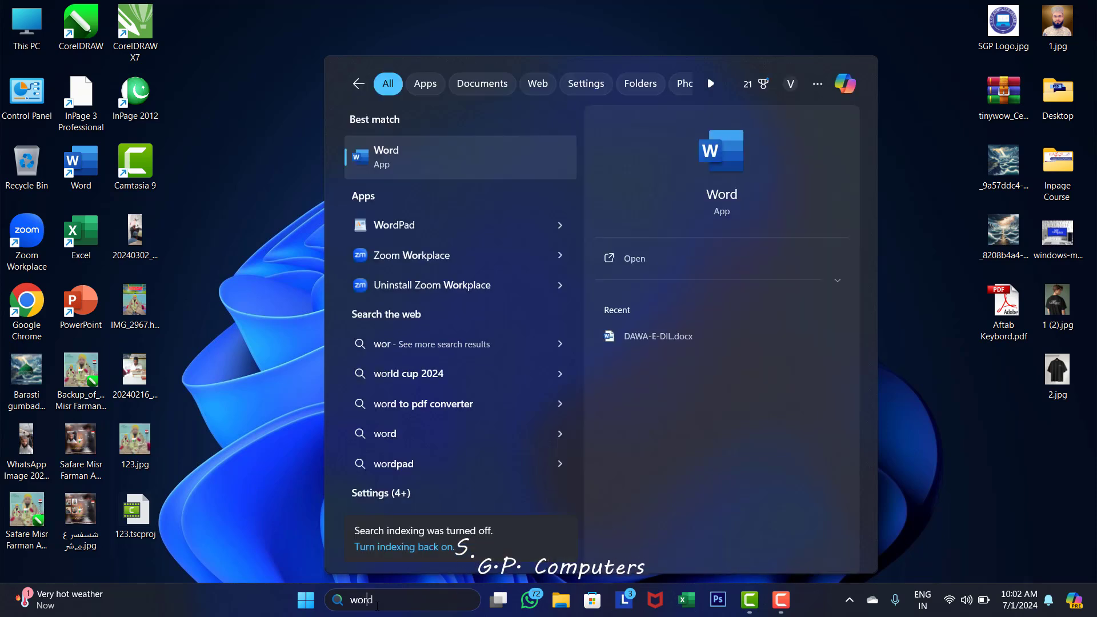
click(393, 228)
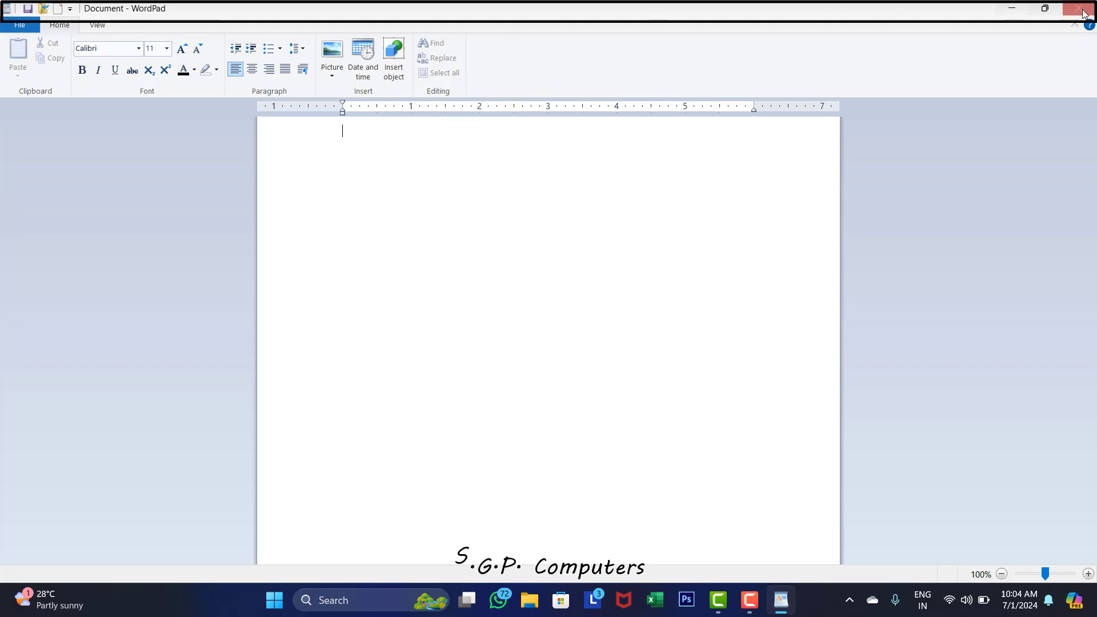
Step: Minimize the WordPad window and bring it back onto the screen
click(1017, 14)
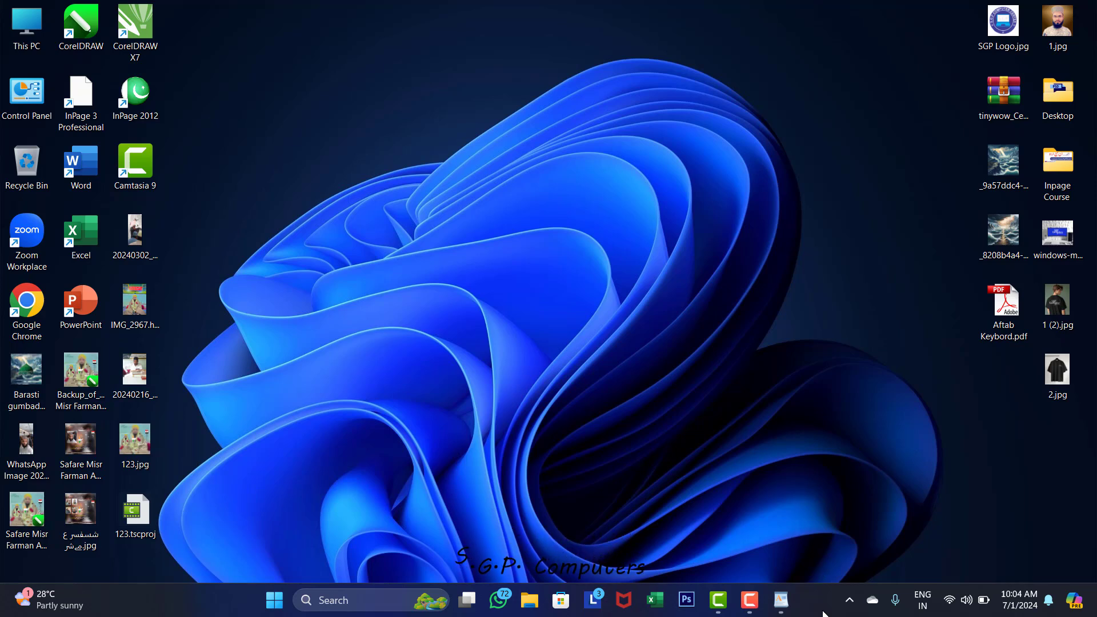
mouse_move(786, 606)
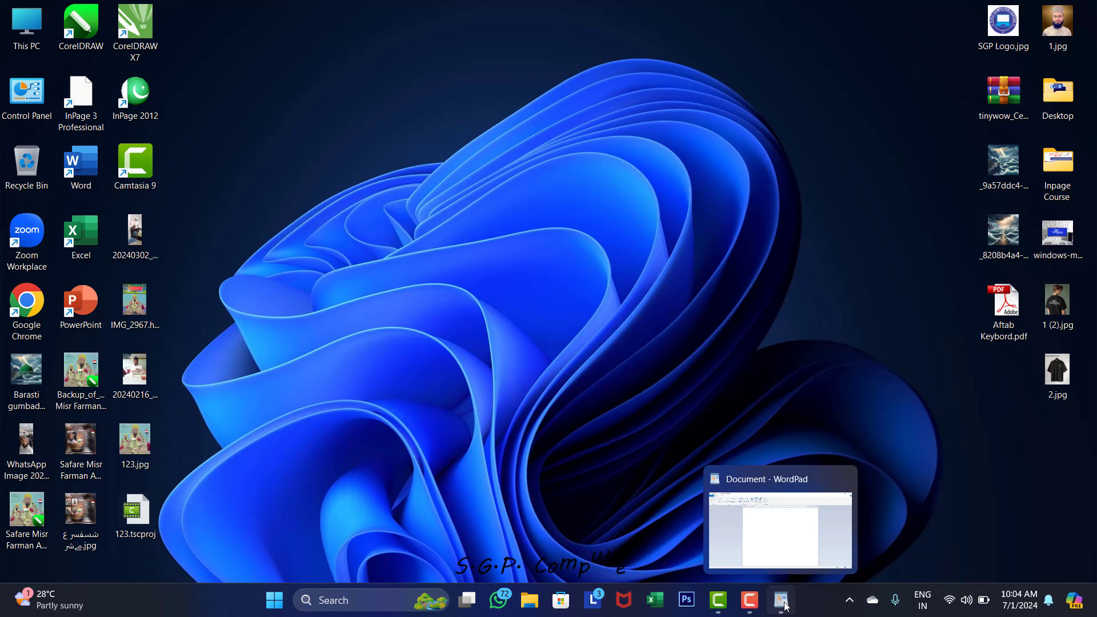
click(785, 606)
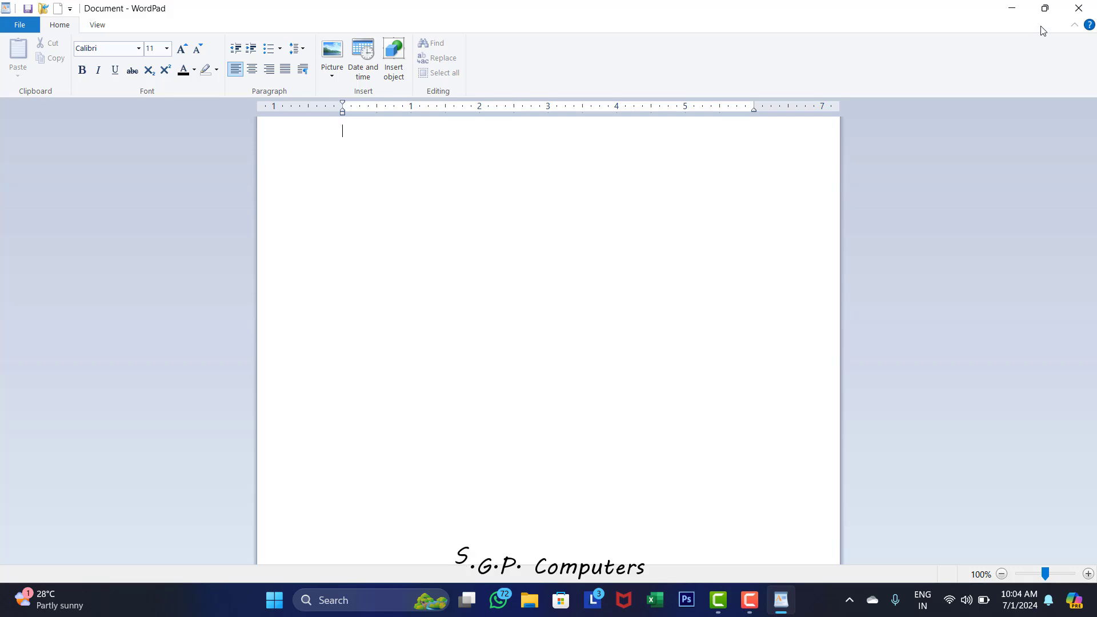
Step: Restore the WordPad window to a smaller size, narrow it slightly, and maximize it again
mouse_move(1046, 14)
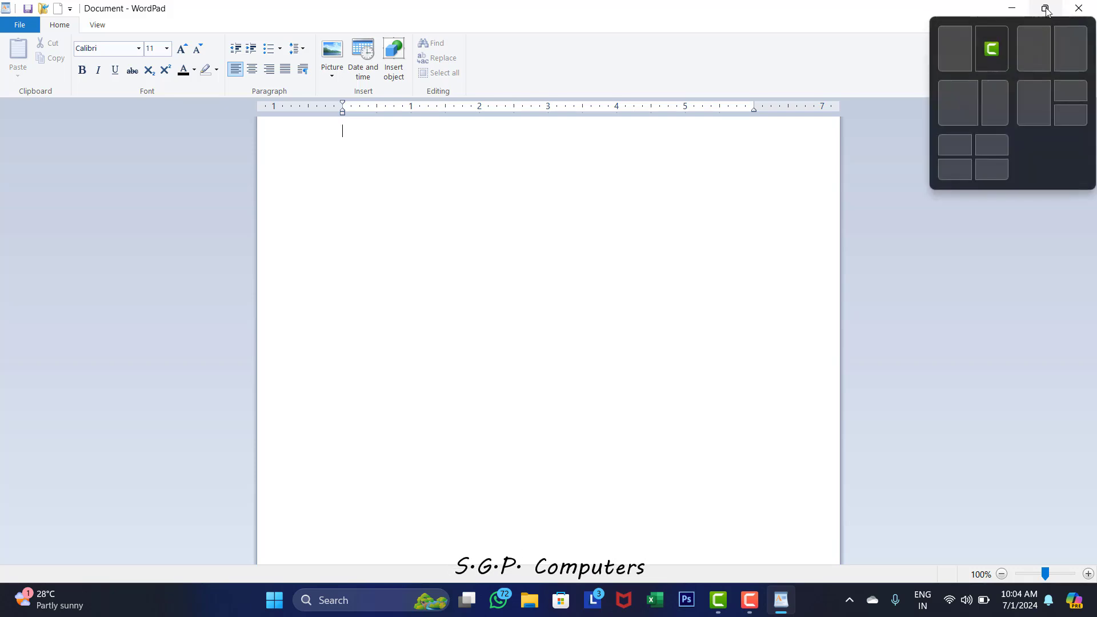
click(1046, 8)
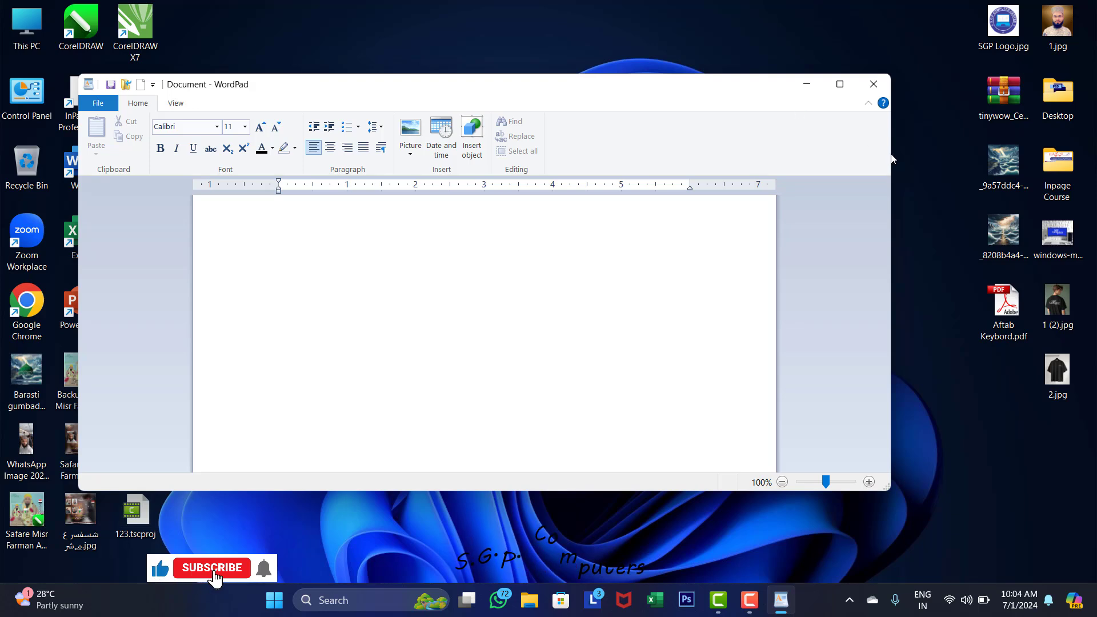
drag(890, 153, 801, 151)
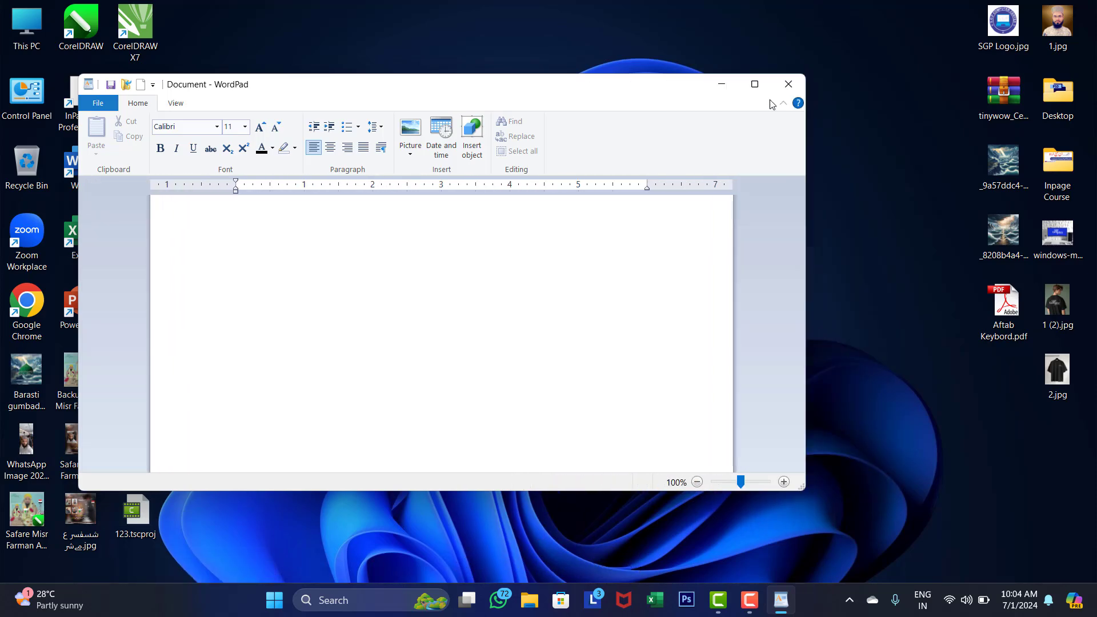
click(750, 84)
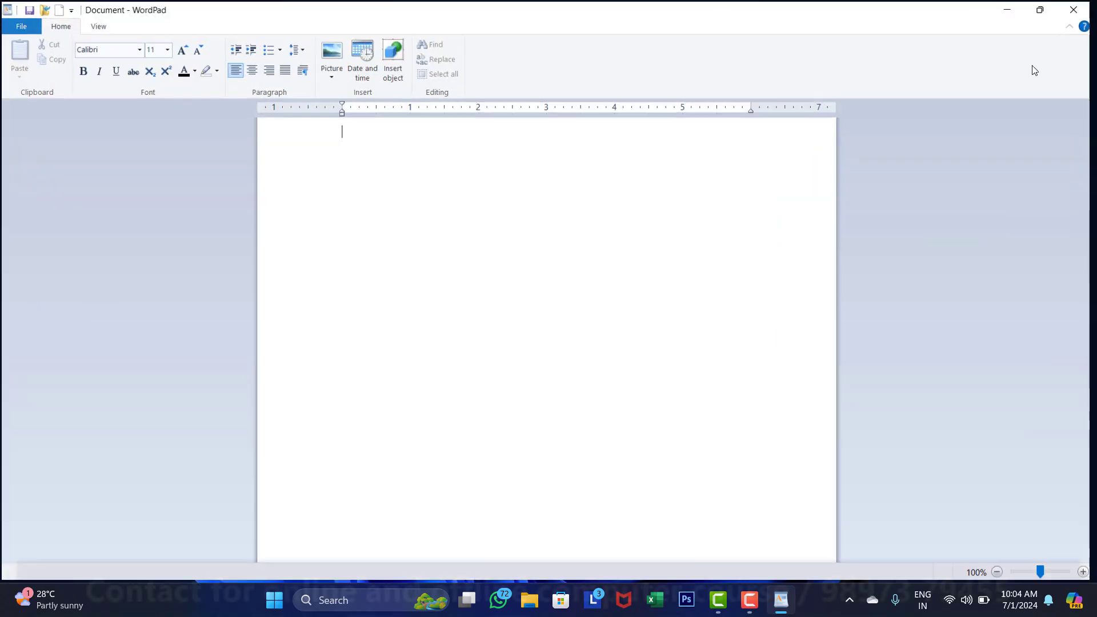
Step: Remove the New command from the Quick Access Toolbar and add it back
click(70, 13)
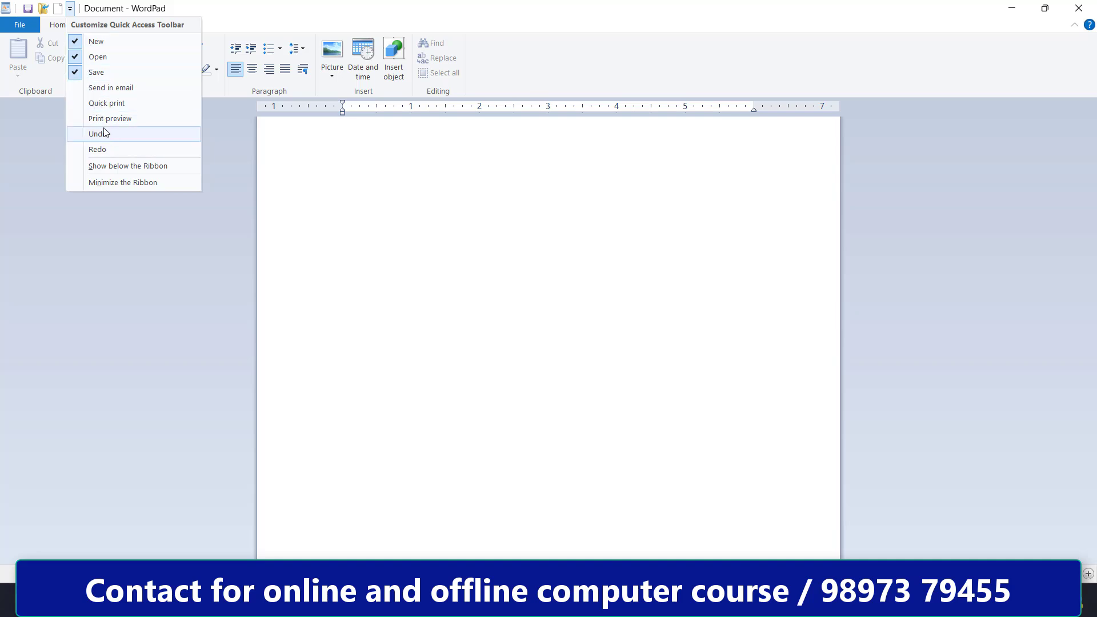
click(91, 45)
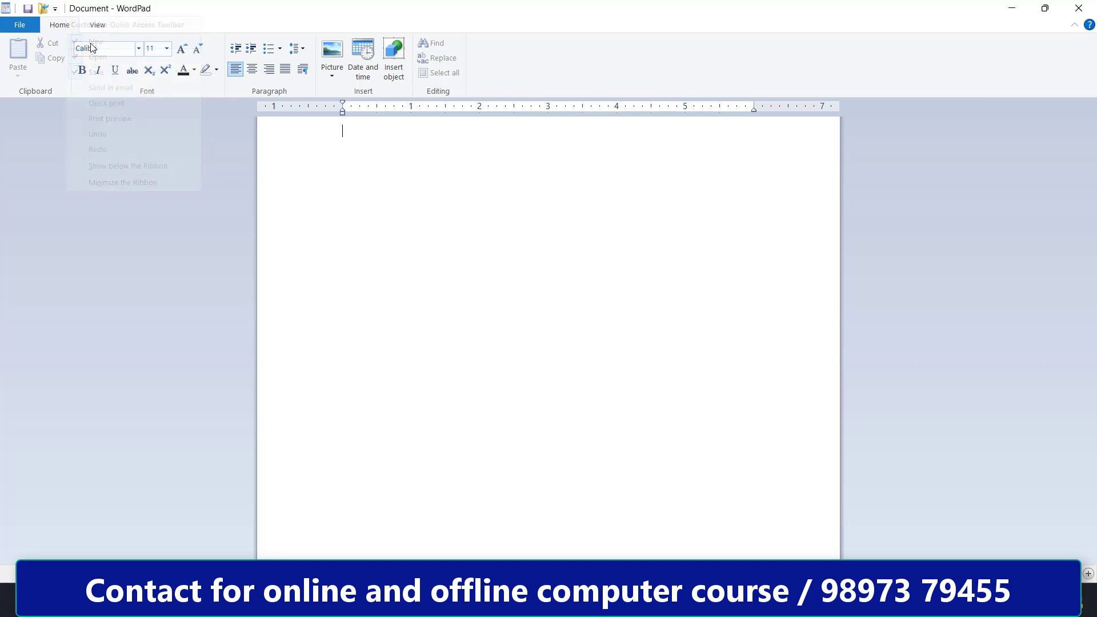
click(55, 8)
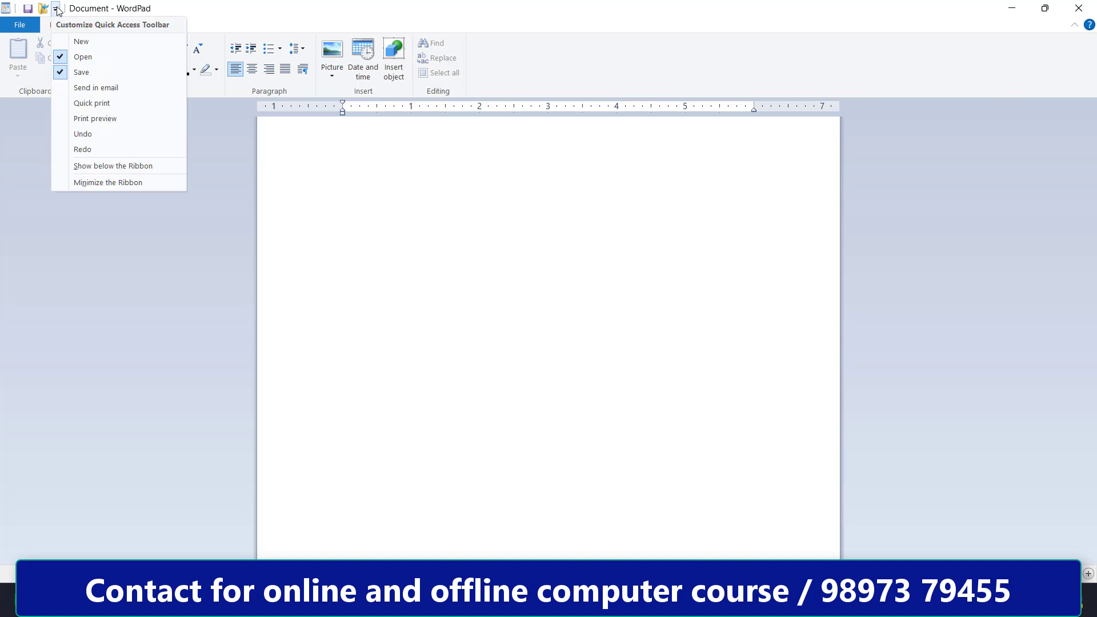
click(83, 46)
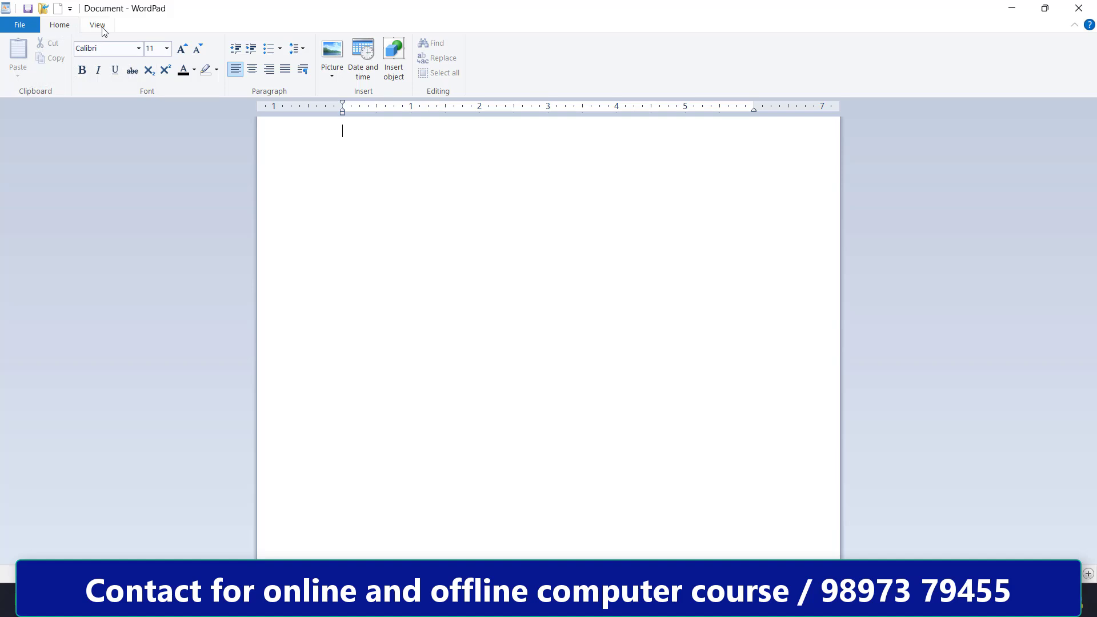
click(98, 27)
click(60, 26)
click(99, 28)
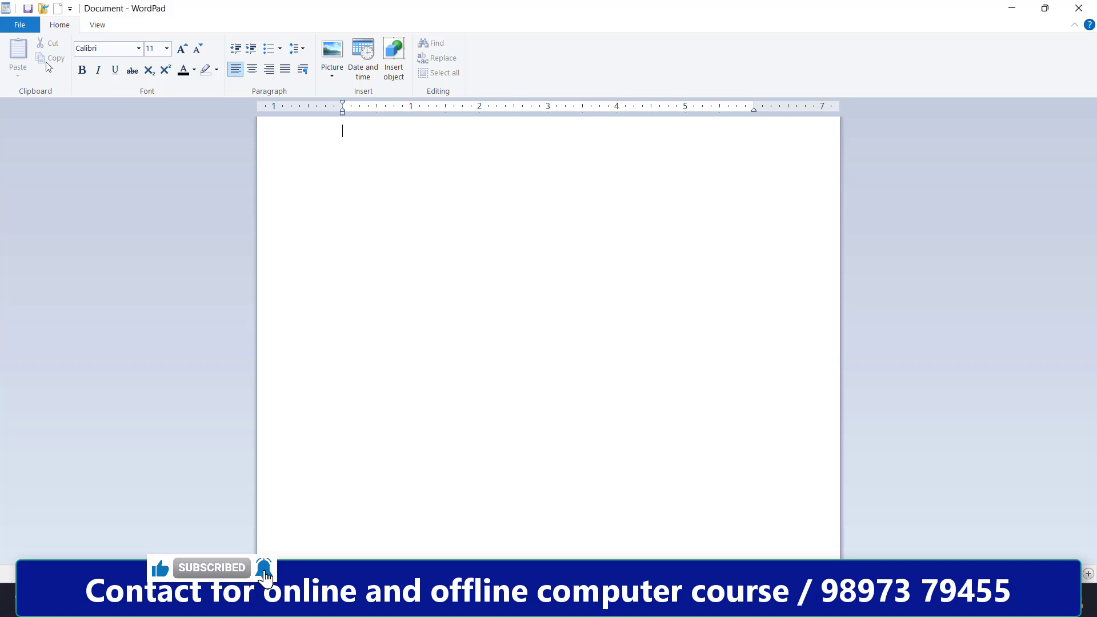
Step: Fill the blank document with five sample paragraphs starting "Video provides a powerful way", formatted at size 14 and justified
click(332, 138)
key(Return)
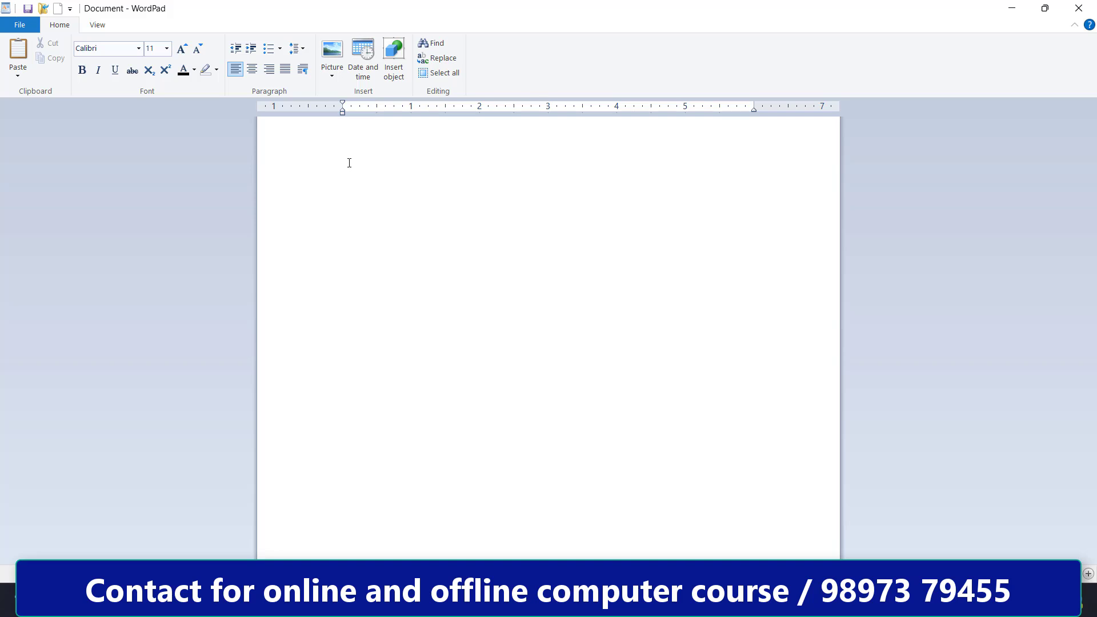
text(Video provides a powerful way to help you prove your point. When you click Online Video, you can paste in the embed code for the video you want to add. You can also type a keyword to search online for the video that best fits your document. To make your document look professionally produced, Word provides header, footer, cover page, and text box designs that complement each other. For example, you can add a matching cover page, header, and sidebar. Click Insert and then choose the elements you want from the different galleries. Themes and styles also help keep your document coordinated. When you click Design and choose a new Theme, the pictures, charts, and SmartArt graphics change to match your new theme. When you apply styles, your headings change to match the new theme. Save time in Word with new buttons that show up where you need them. To change the way a picture fits in your document, click it and a button for layout options appears next to it. When you work on a table, click where you want to add a row or a column, and then click the plus sign. Reading is easier, too, in the new Reading view. You can collapse parts of the document and focus on the text you want. If you need to stop reading before you reach the end, Word remembers where you left off - even on another device.)
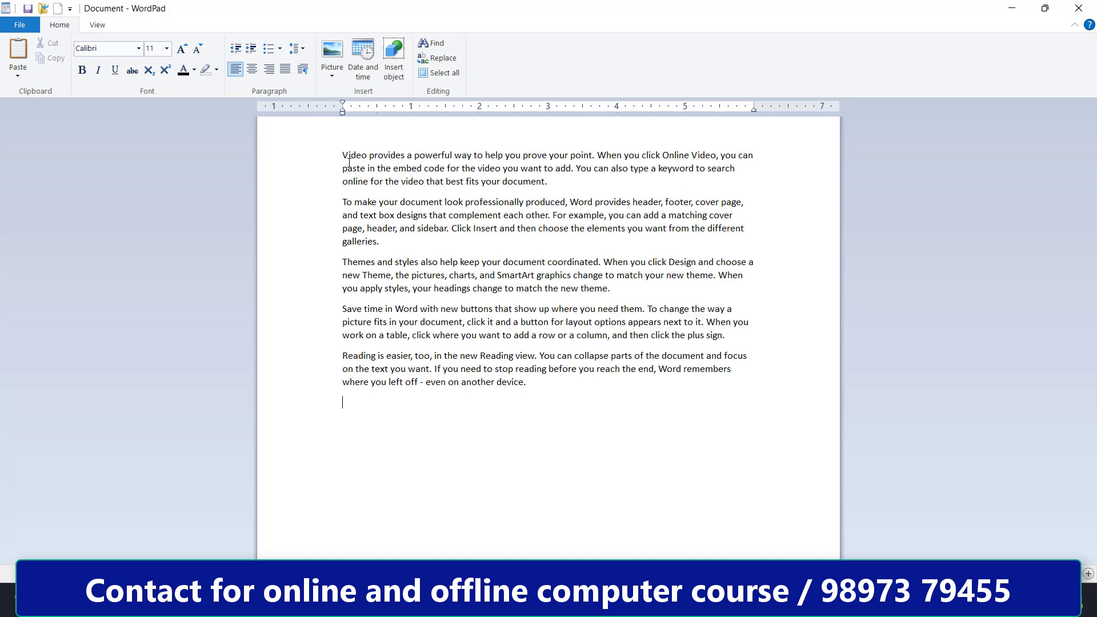
drag(540, 390, 730, 312)
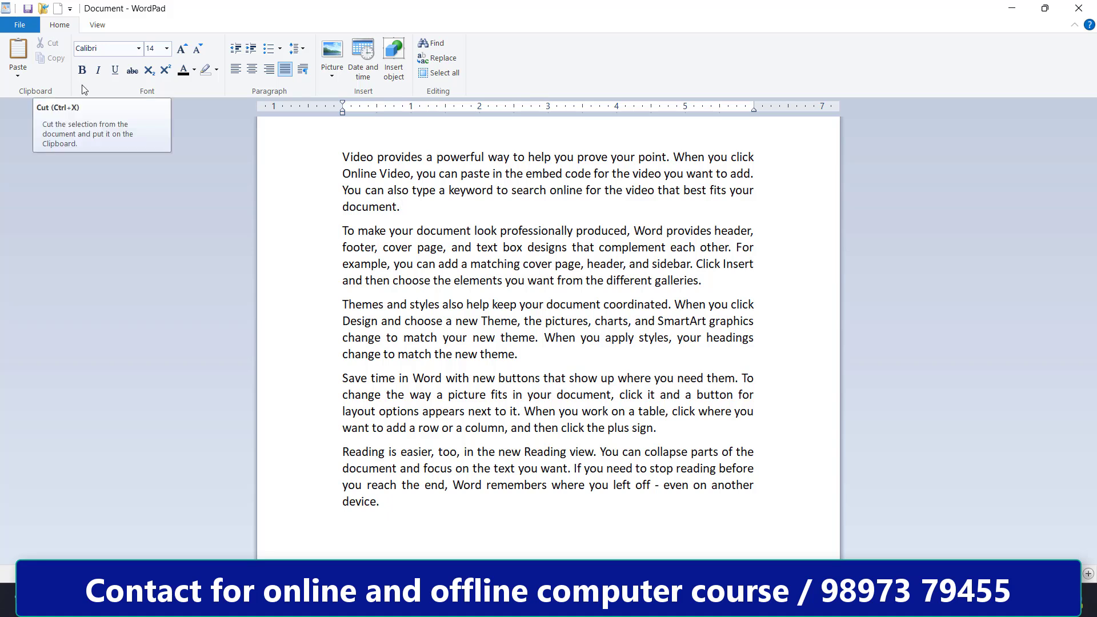
Step: Cut the first paragraph, "Video provides a powerful way…", and paste it at the end of the document
drag(401, 208, 346, 159)
key(ctrl+c)
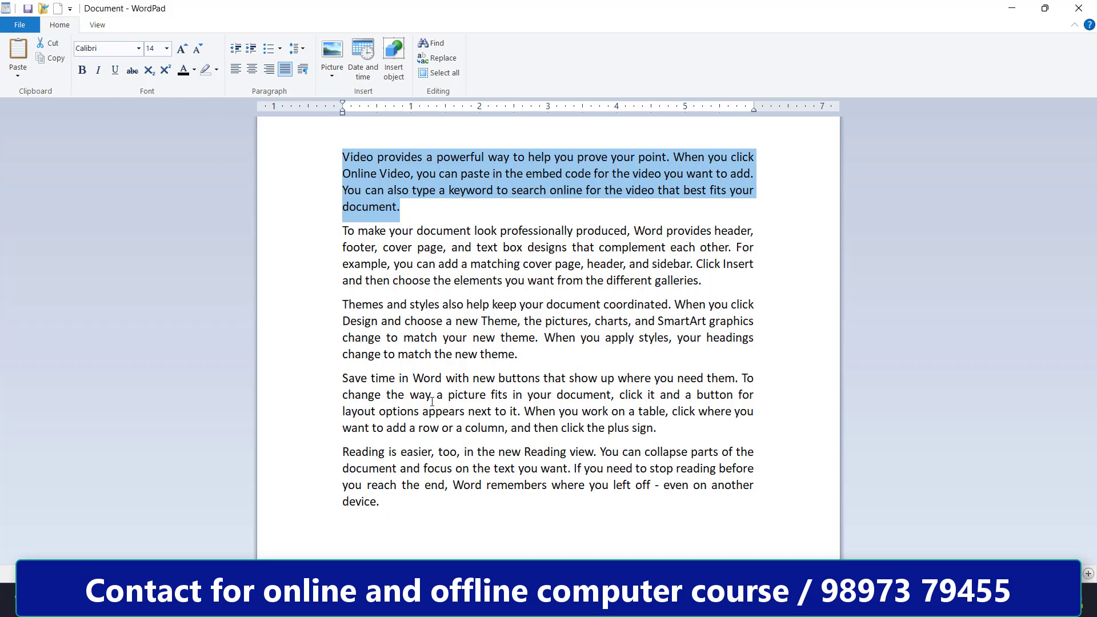
click(53, 47)
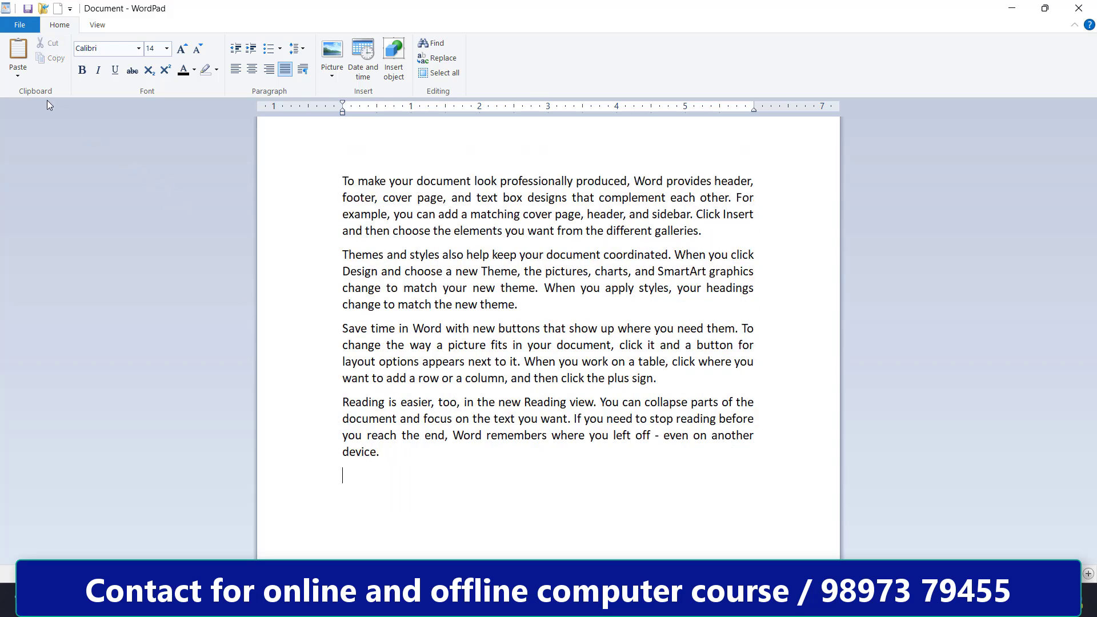
click(18, 56)
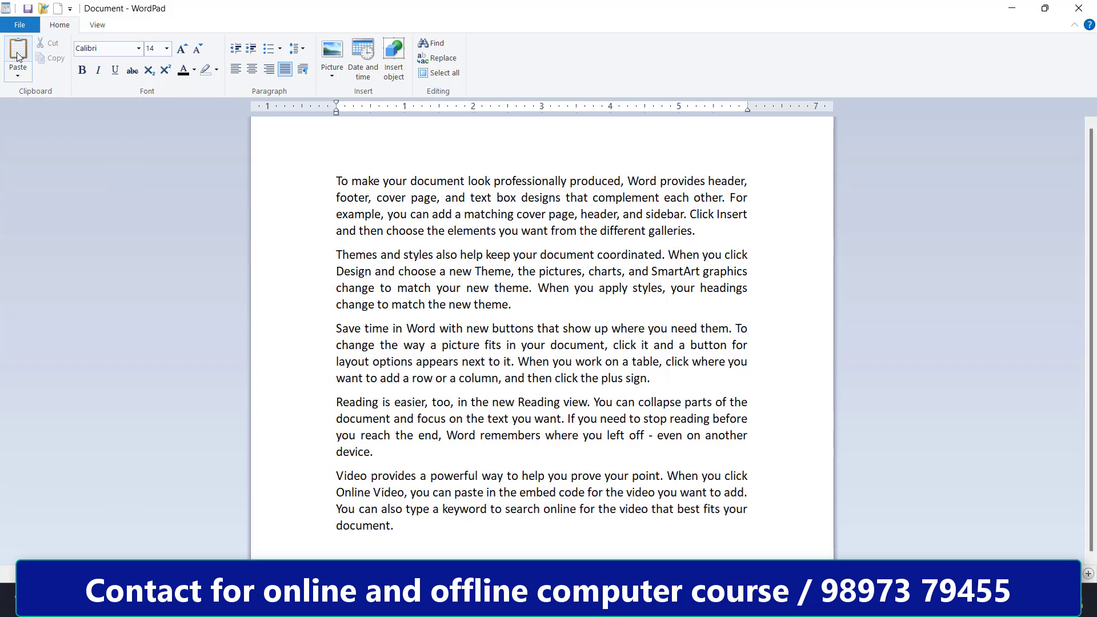
Step: Copy the last paragraph, "Video provides a powerful way…", and paste it on the empty line at the start of the document
click(321, 403)
click(362, 166)
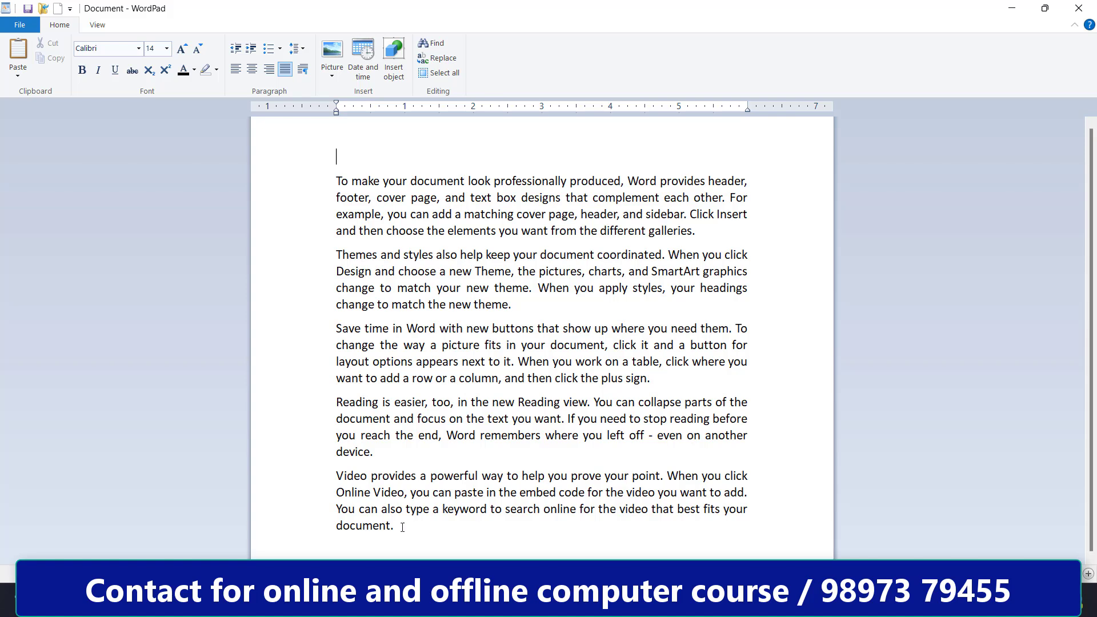
drag(402, 527, 339, 477)
click(326, 483)
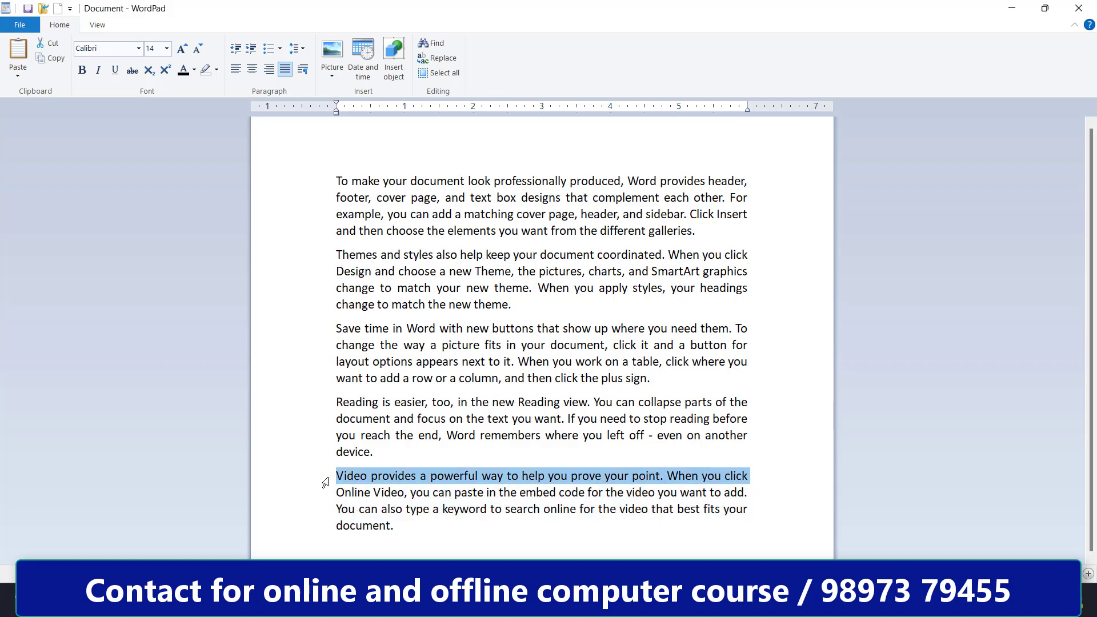
click(407, 525)
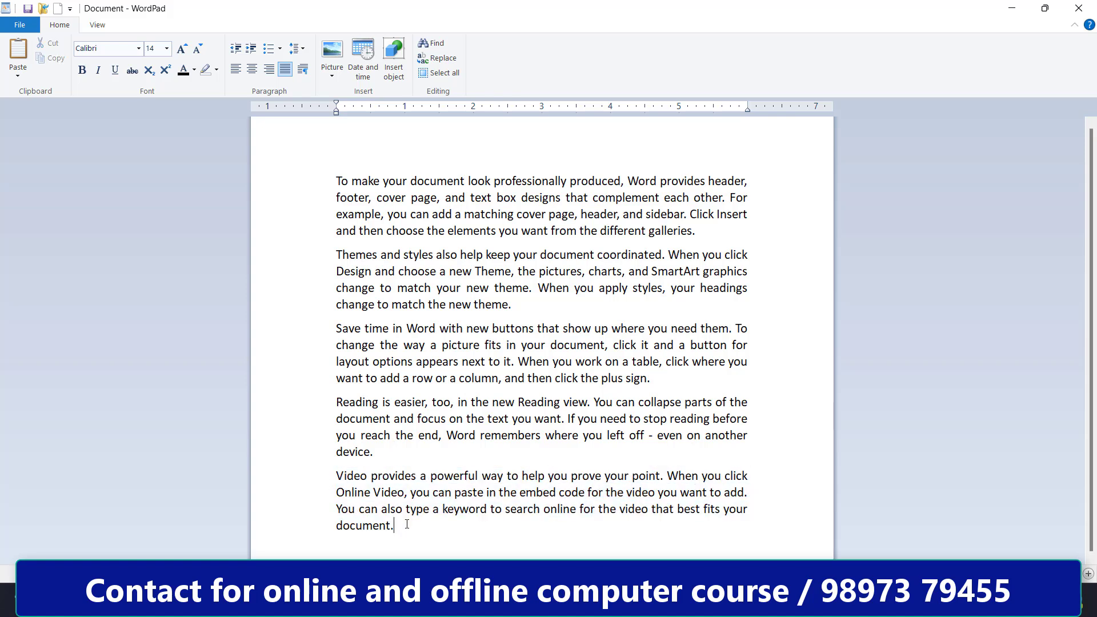
drag(410, 533, 332, 482)
key(ctrl+c)
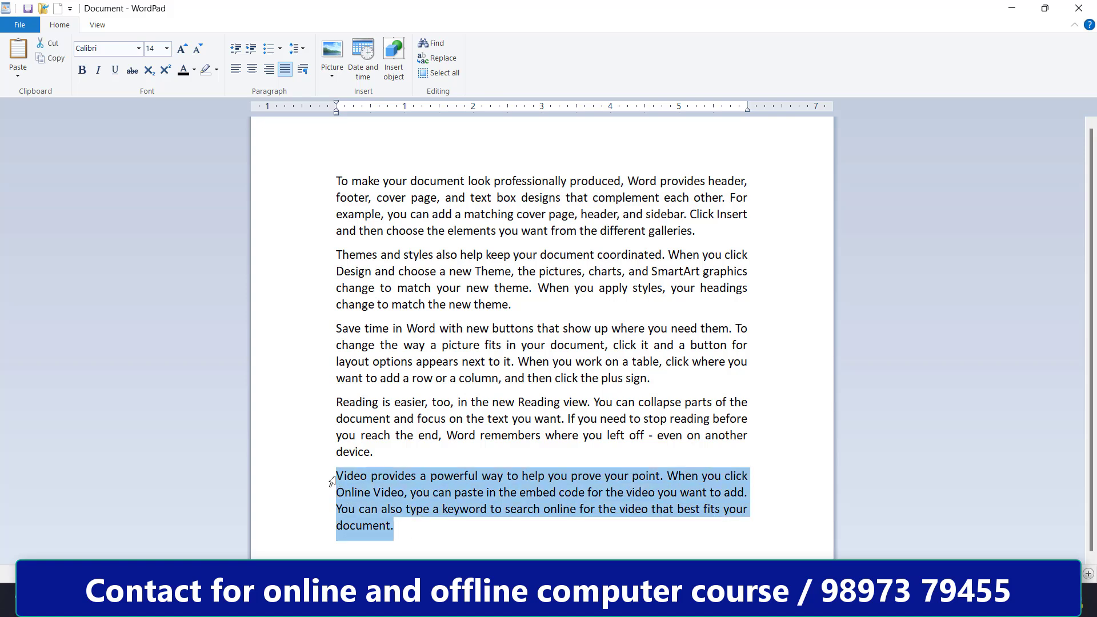
click(54, 63)
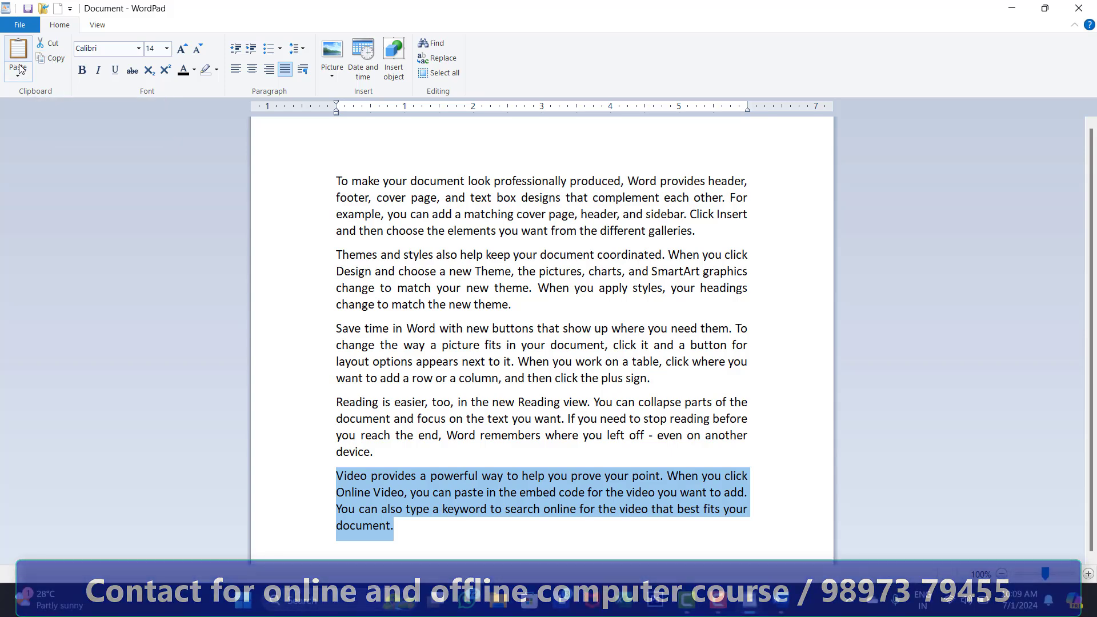
click(337, 156)
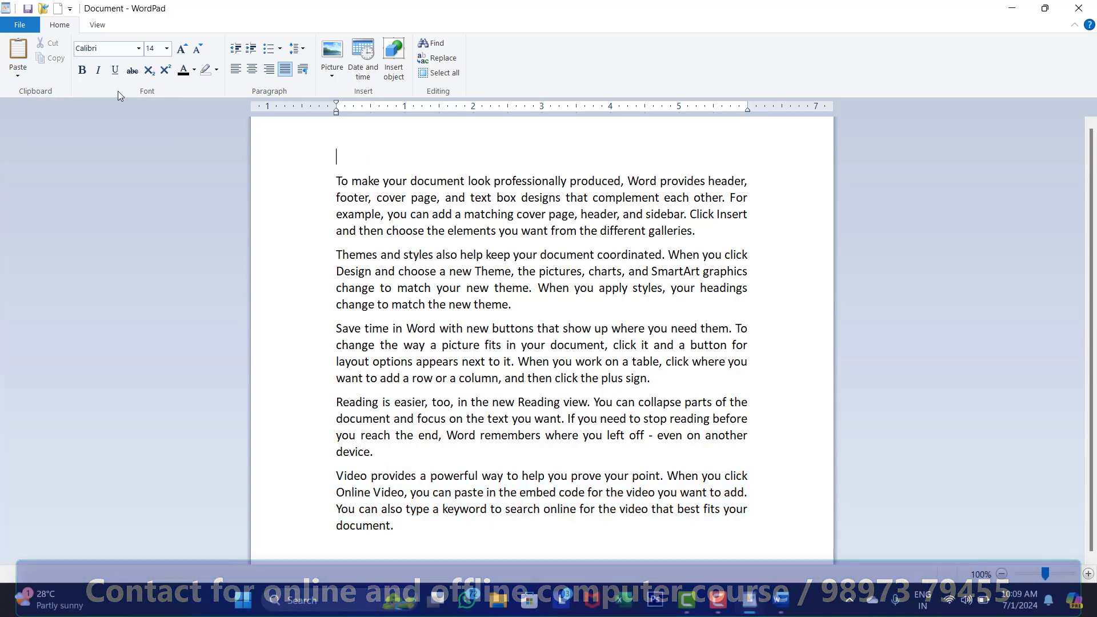
click(19, 55)
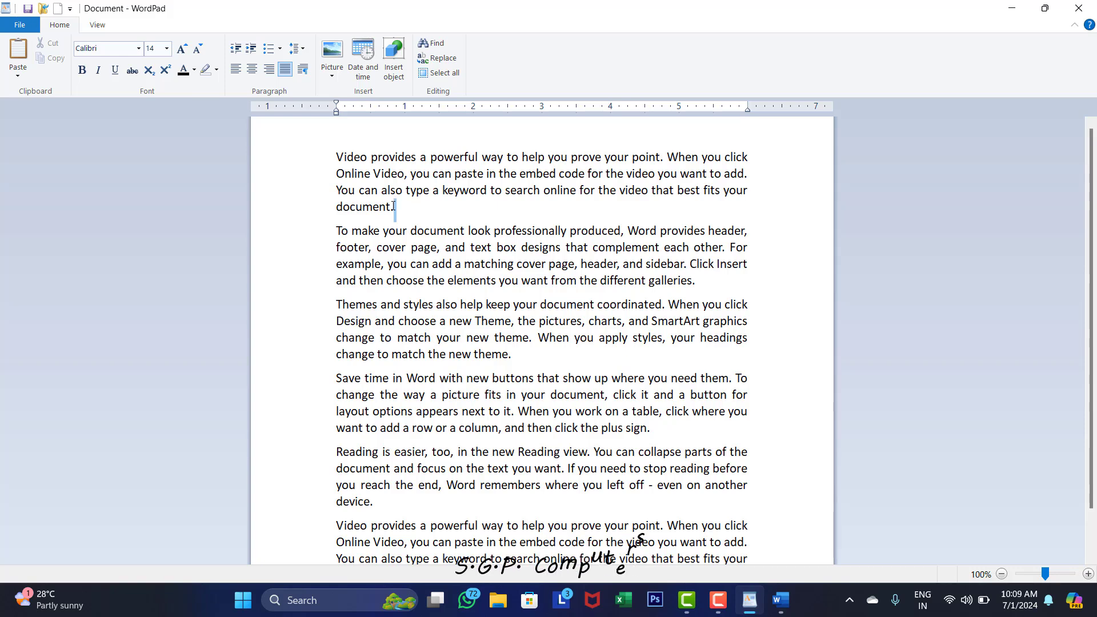
Step: Compare the pasted paragraph at the start of the document with its original at the end
drag(395, 207, 330, 161)
scroll(398, 199, down, 1)
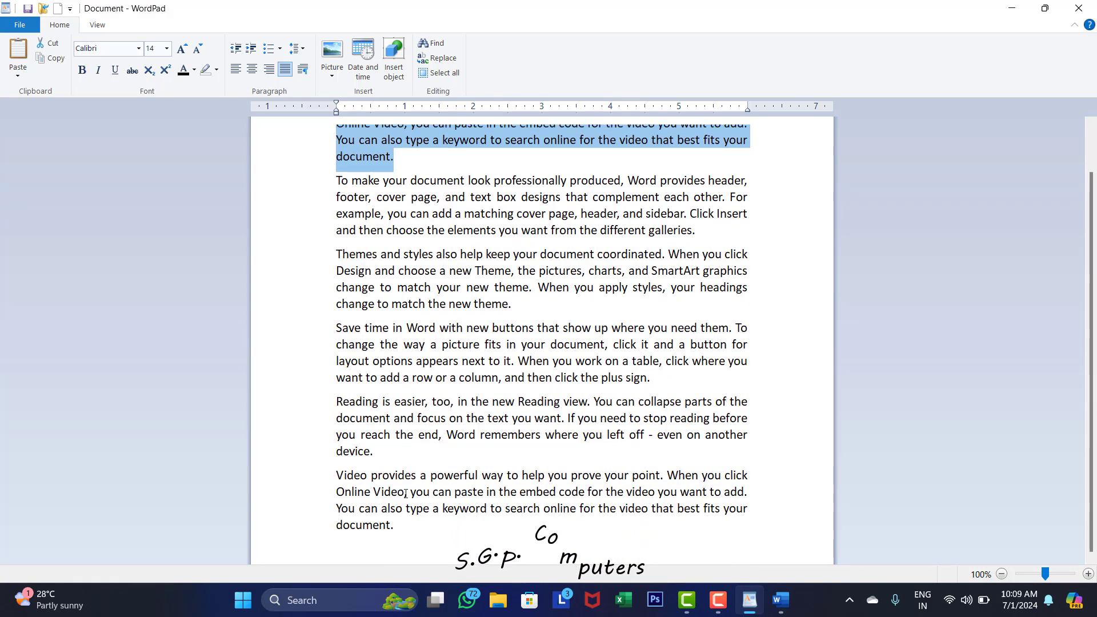
drag(409, 531, 336, 475)
click(300, 454)
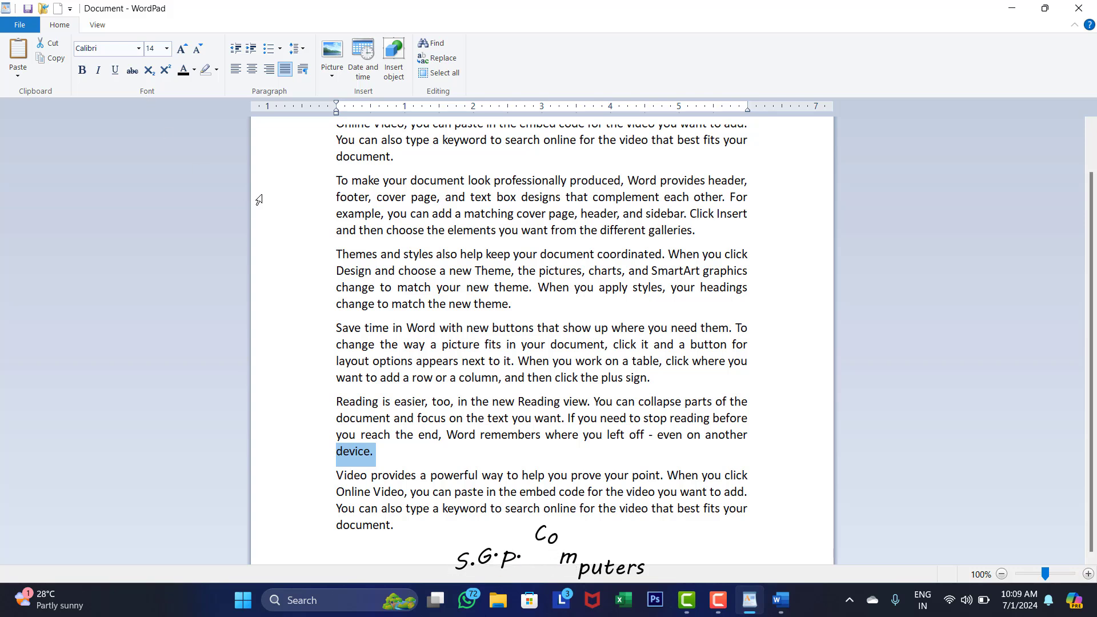
click(404, 526)
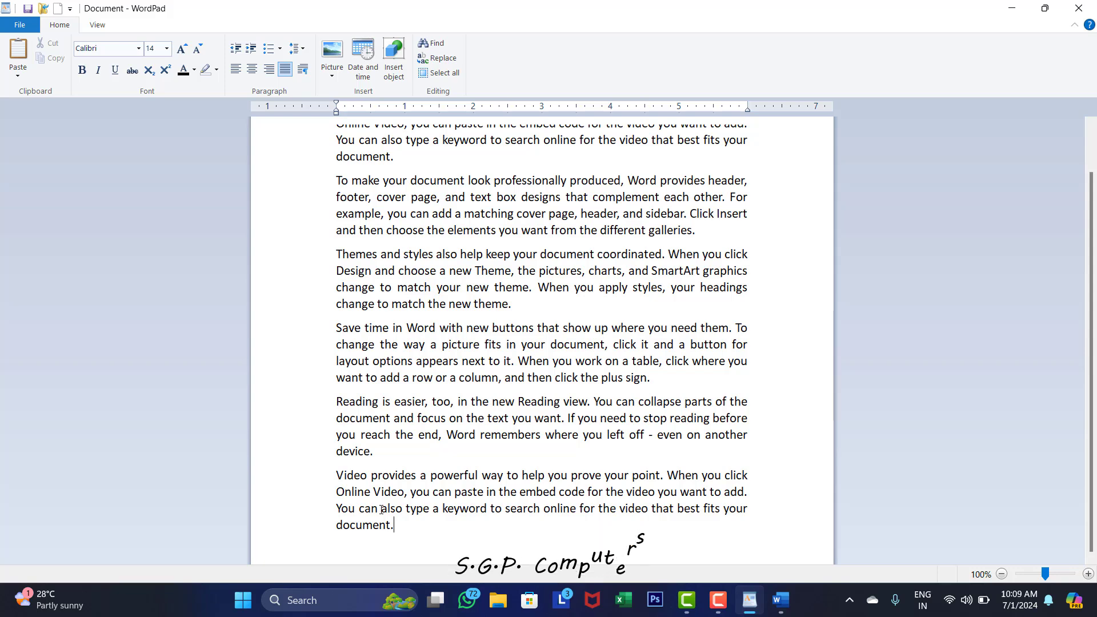
Step: Select all the paragraphs in the document and change their font to Bauhaus 93
click(139, 48)
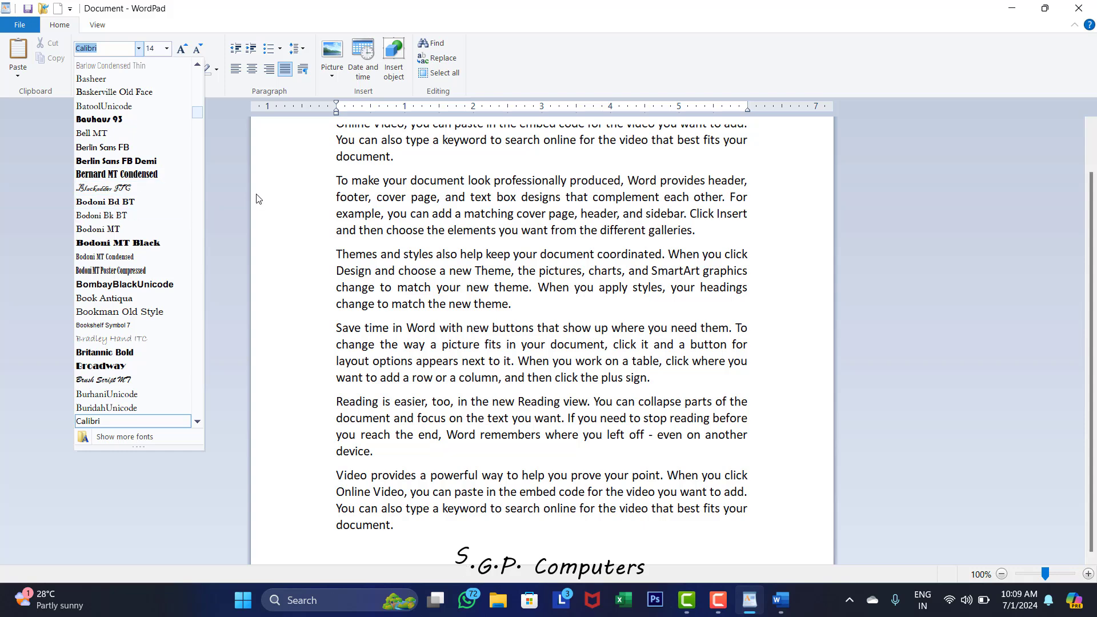
click(304, 361)
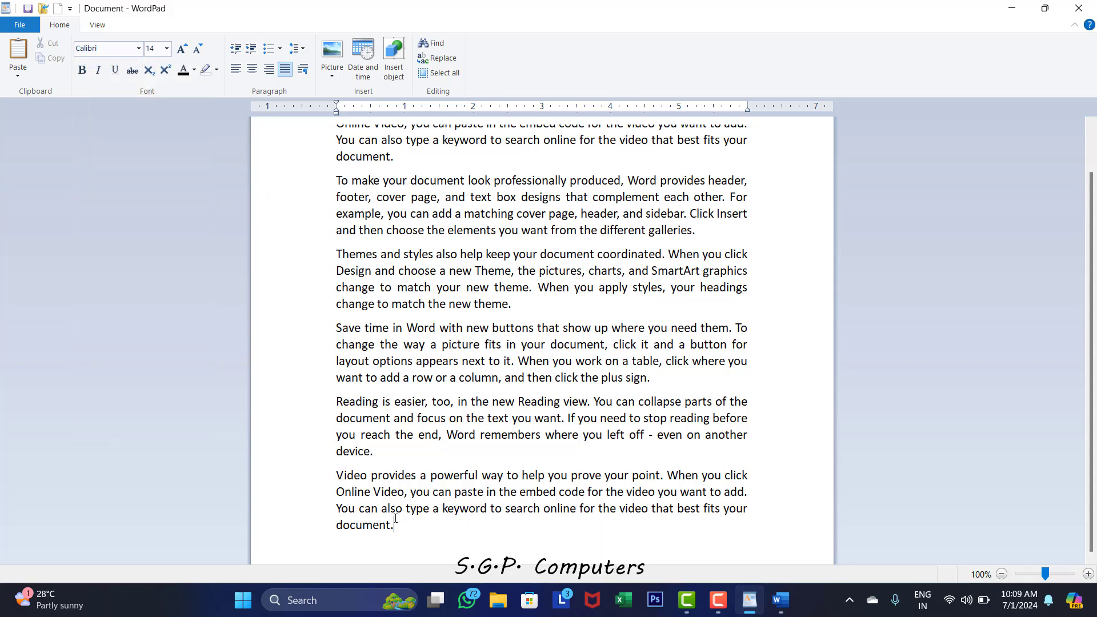
drag(394, 524, 336, 160)
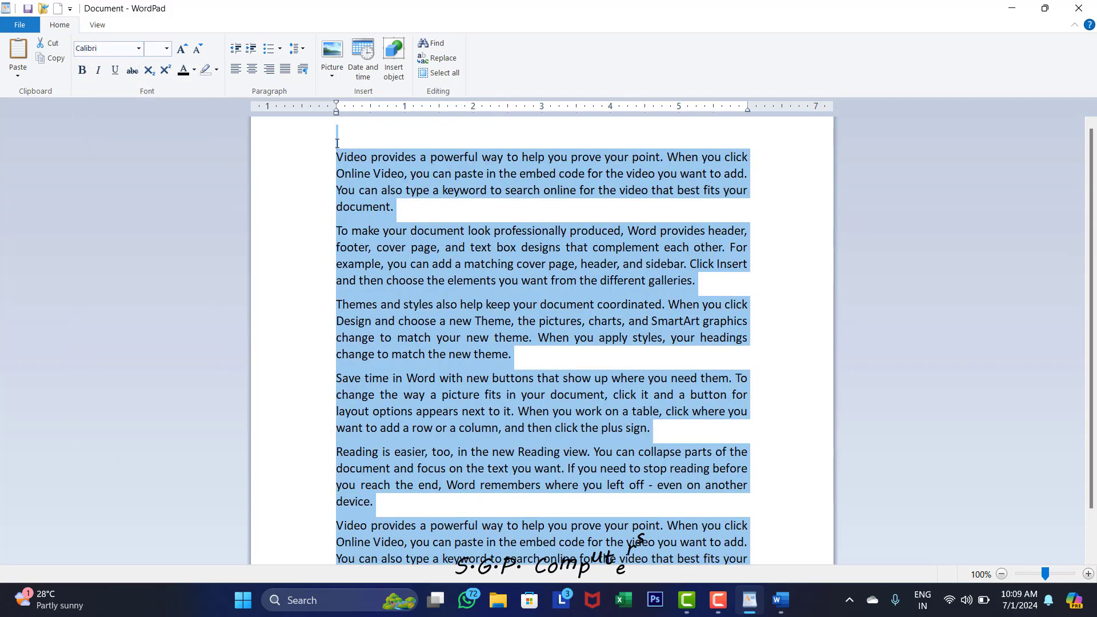
click(139, 49)
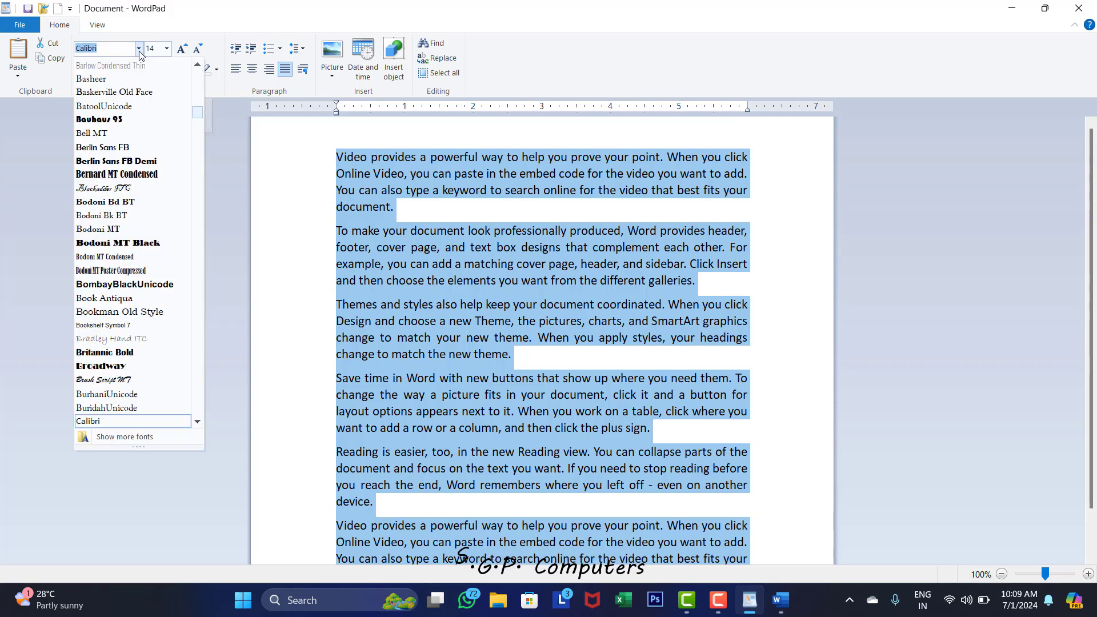
click(122, 120)
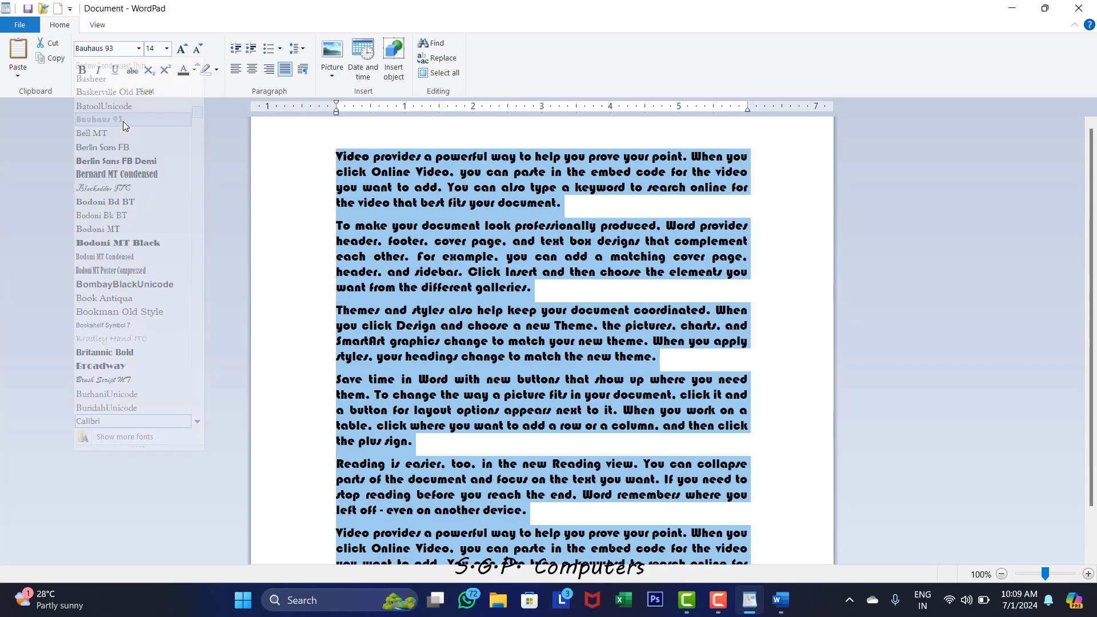
Step: Try the Bahnschrift Light and Amaranth fonts on the selected paragraphs
click(139, 49)
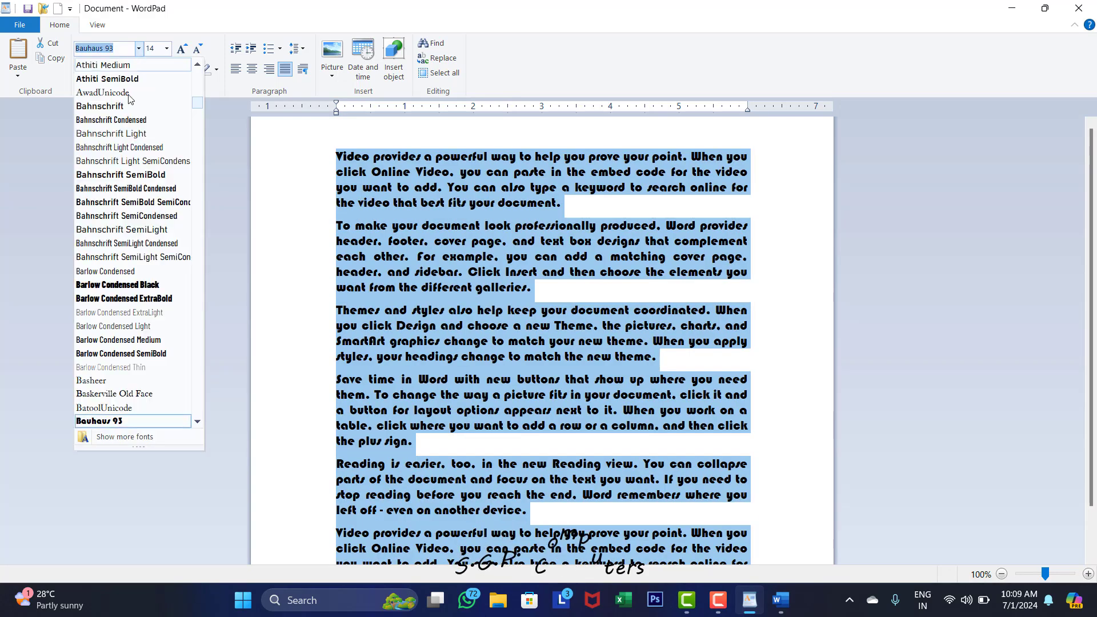
click(114, 133)
click(139, 50)
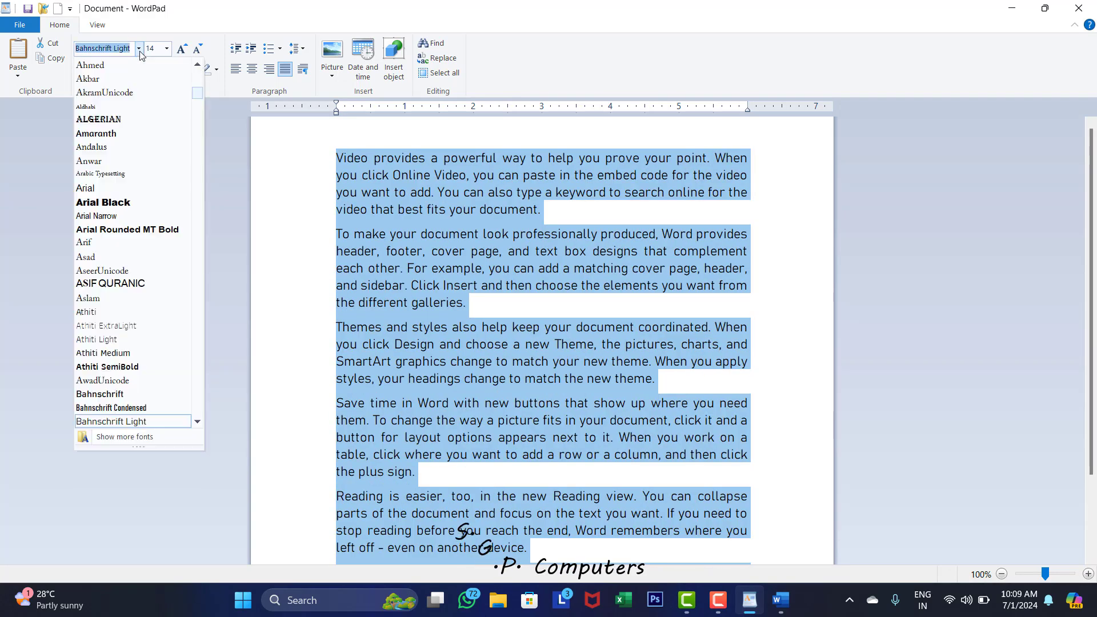
click(106, 134)
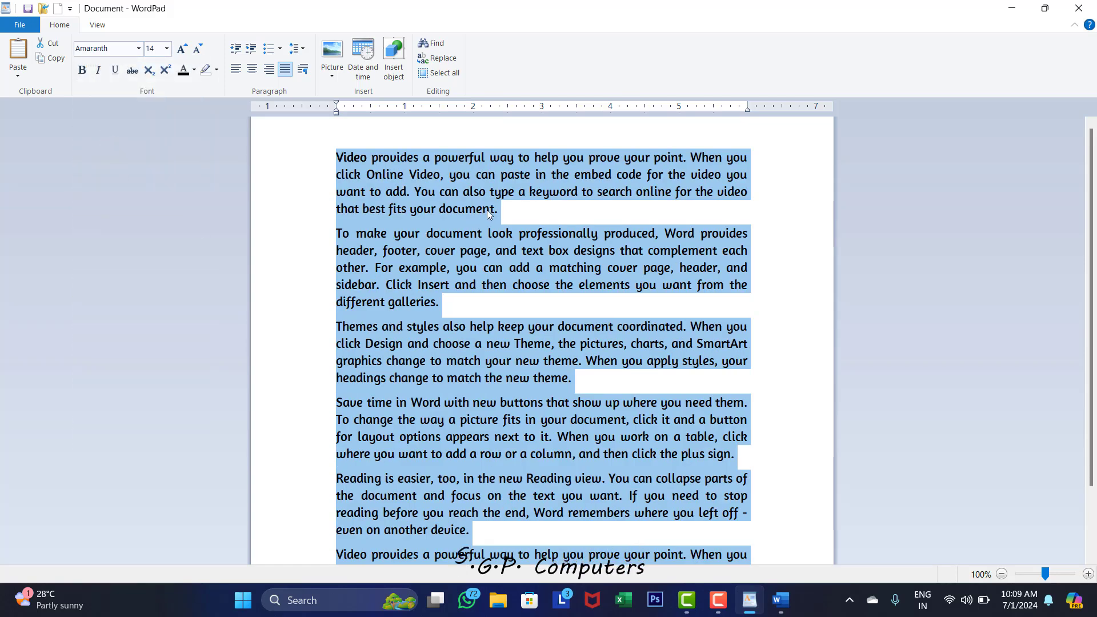
Step: Browse the available fonts and set the selected paragraphs to Times New Roman
click(139, 50)
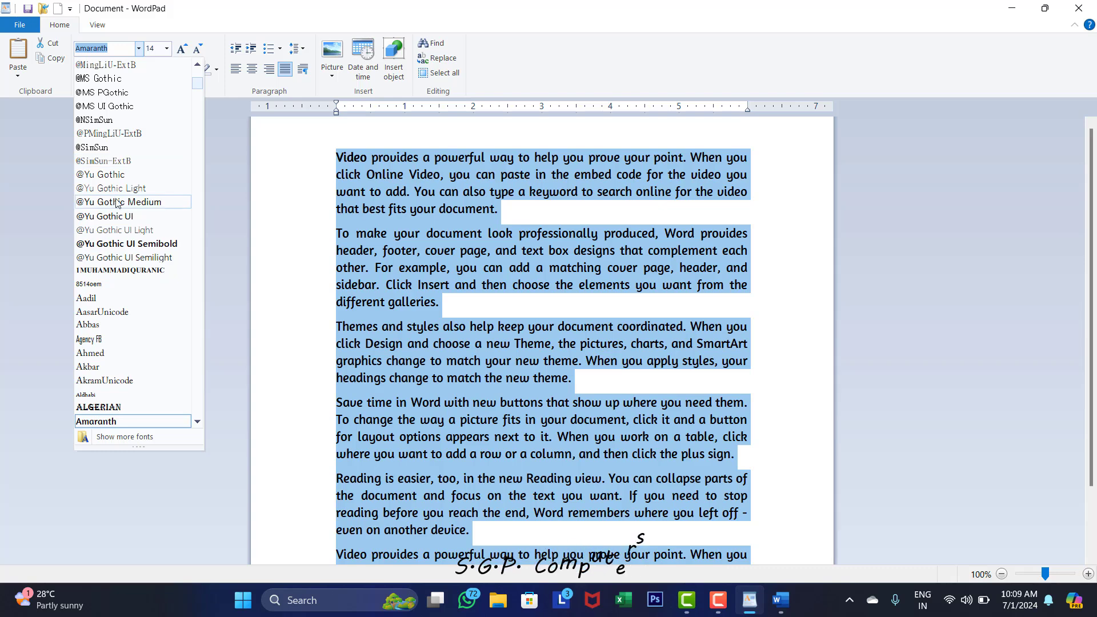
scroll(114, 229, down, 6)
scroll(115, 234, down, 2)
scroll(114, 239, up, 2)
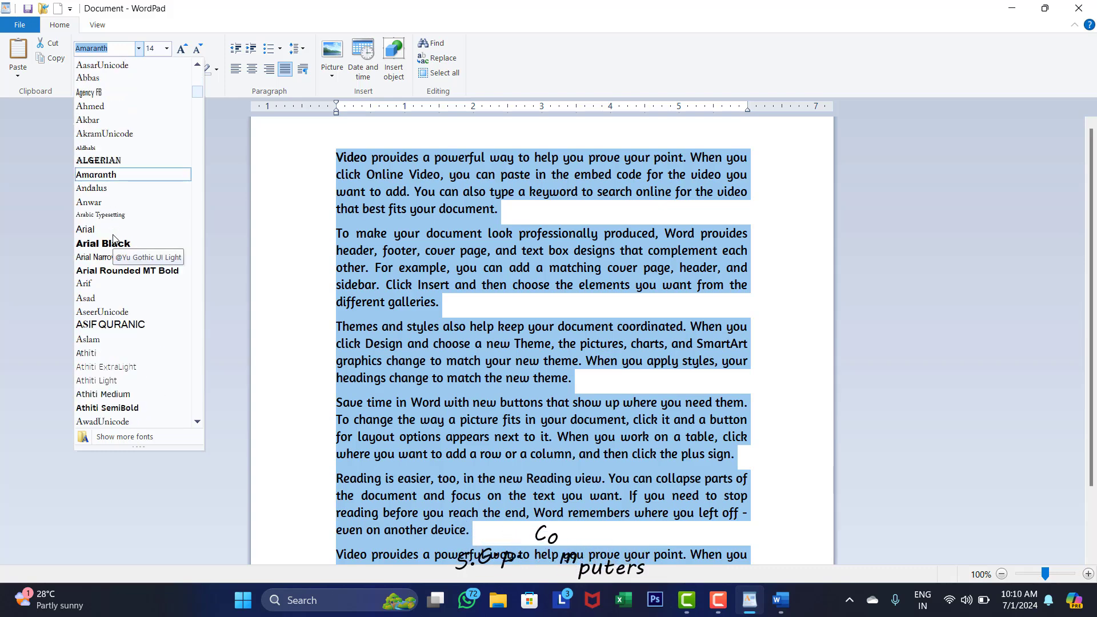
scroll(114, 239, down, 4)
scroll(117, 240, down, 3)
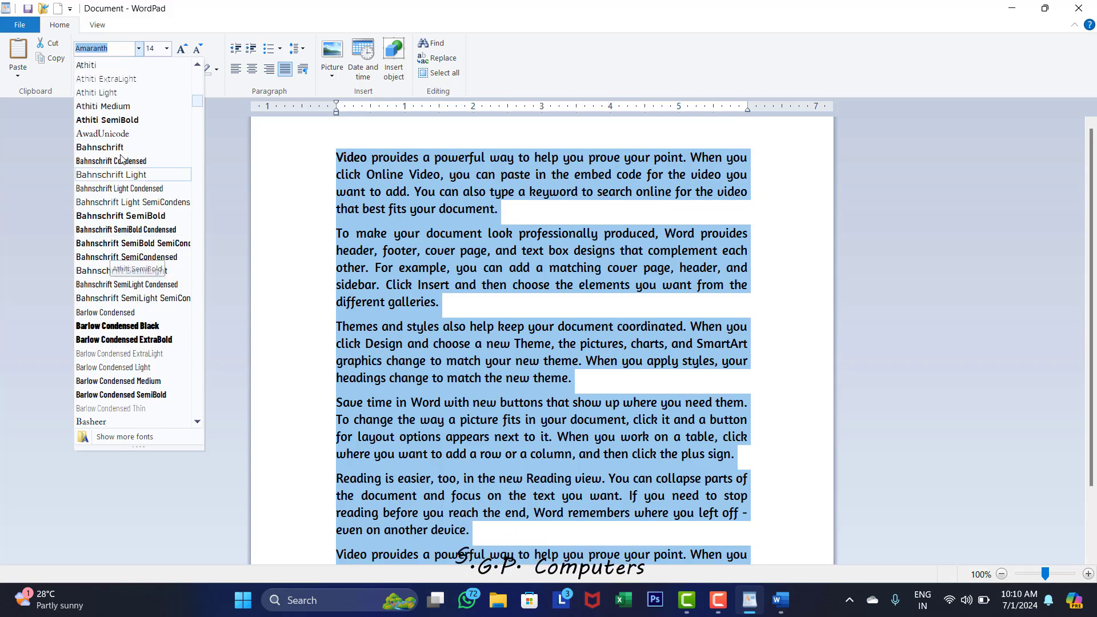
click(139, 48)
click(139, 49)
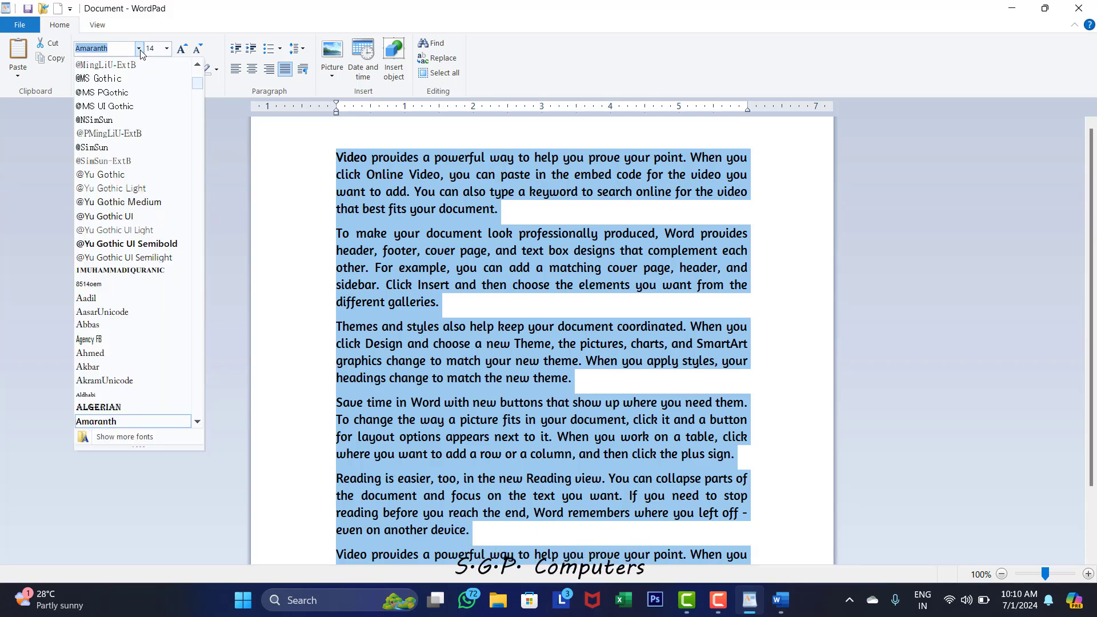
text(Tahoma)
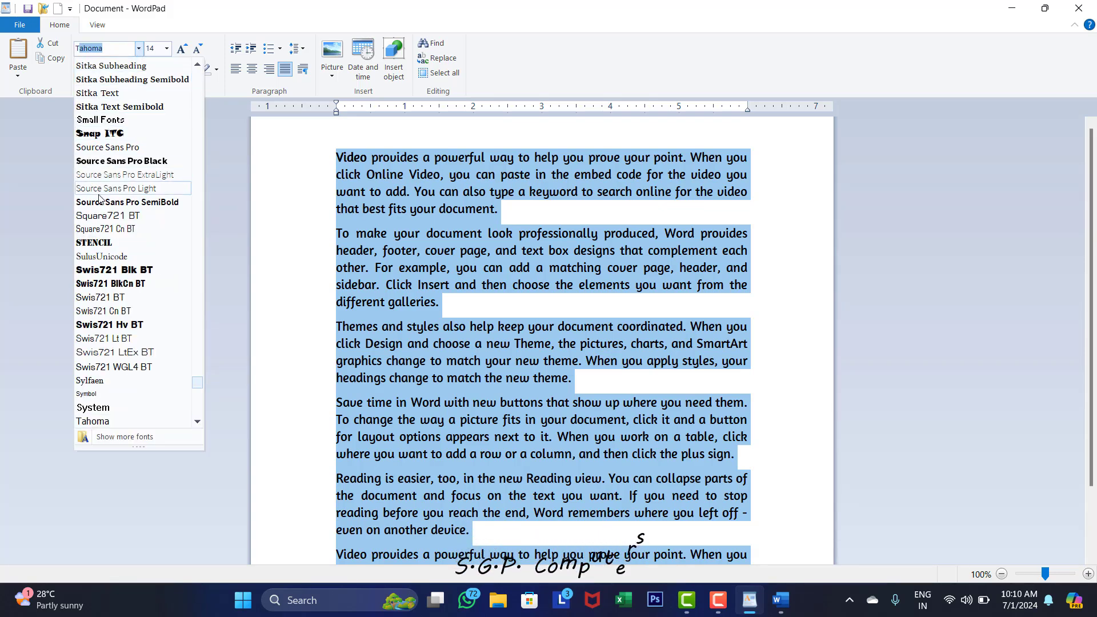
scroll(99, 197, down, 4)
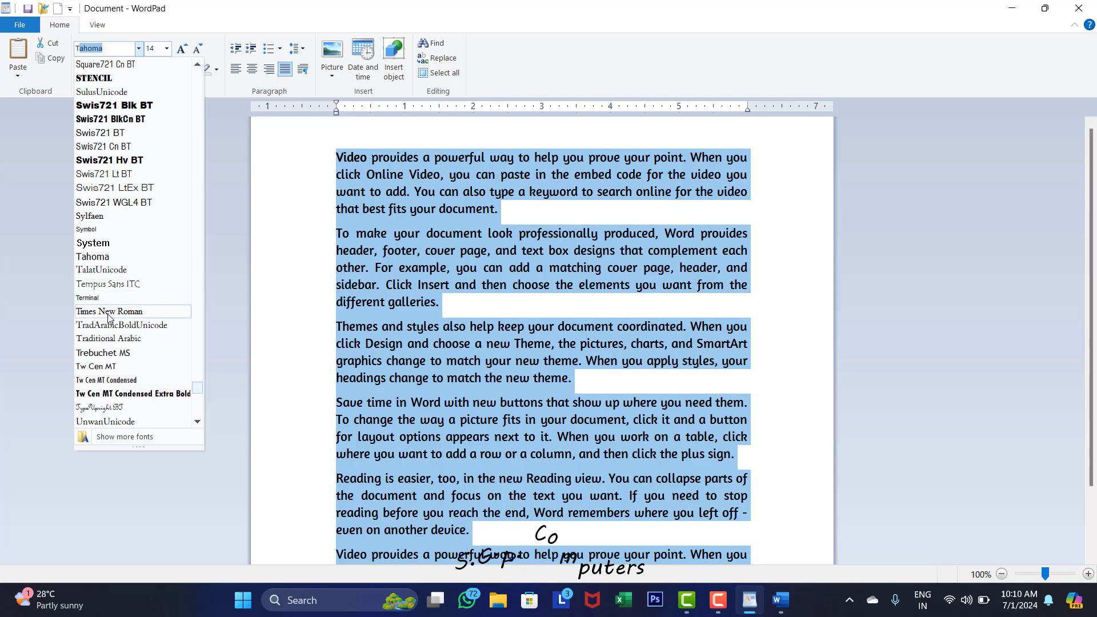
click(108, 313)
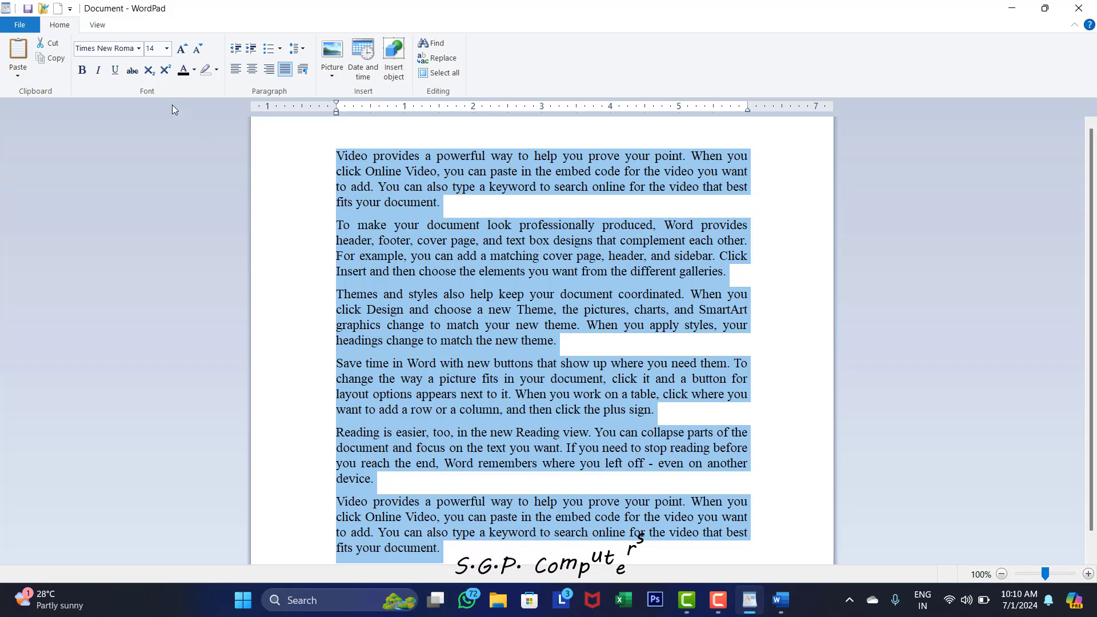
Step: Try font sizes 20 and 28 on the selected paragraphs, and set the size back to 14
click(166, 52)
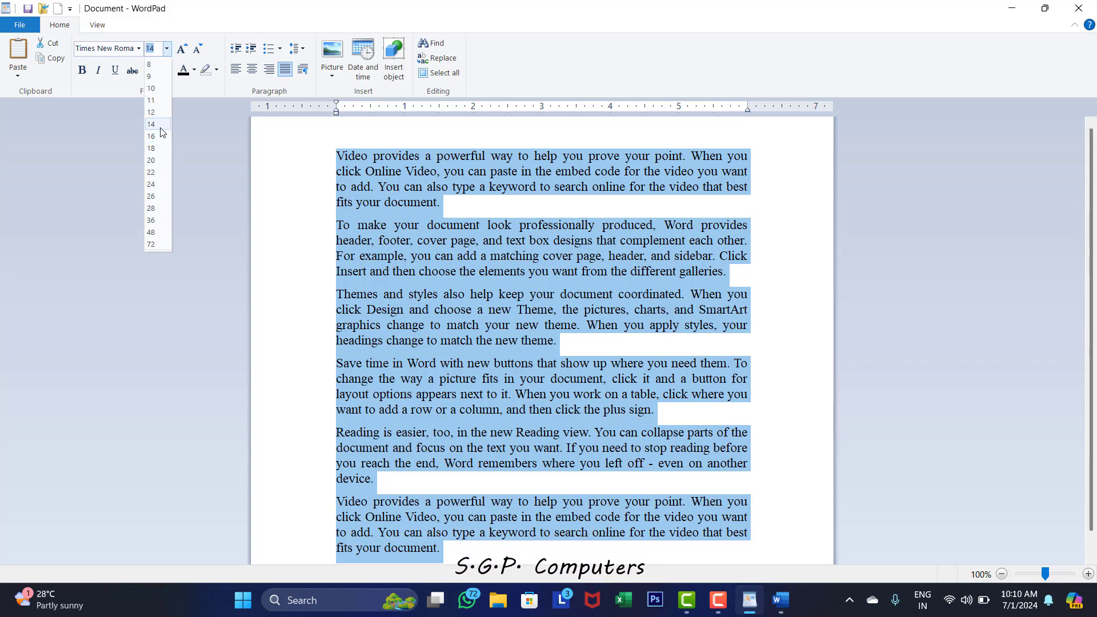
click(161, 160)
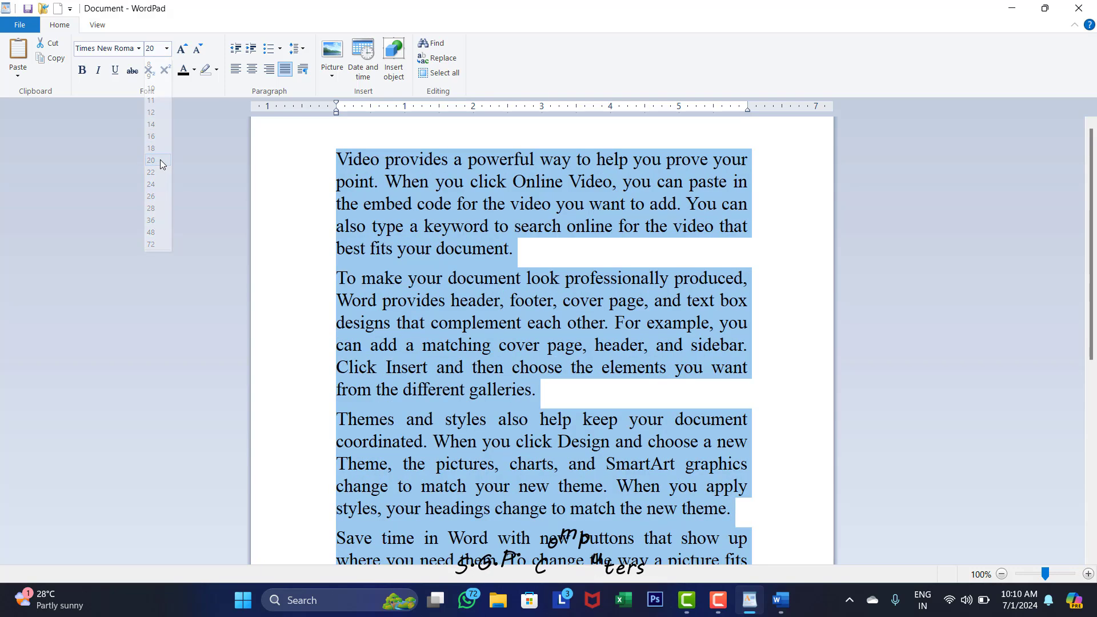
click(166, 49)
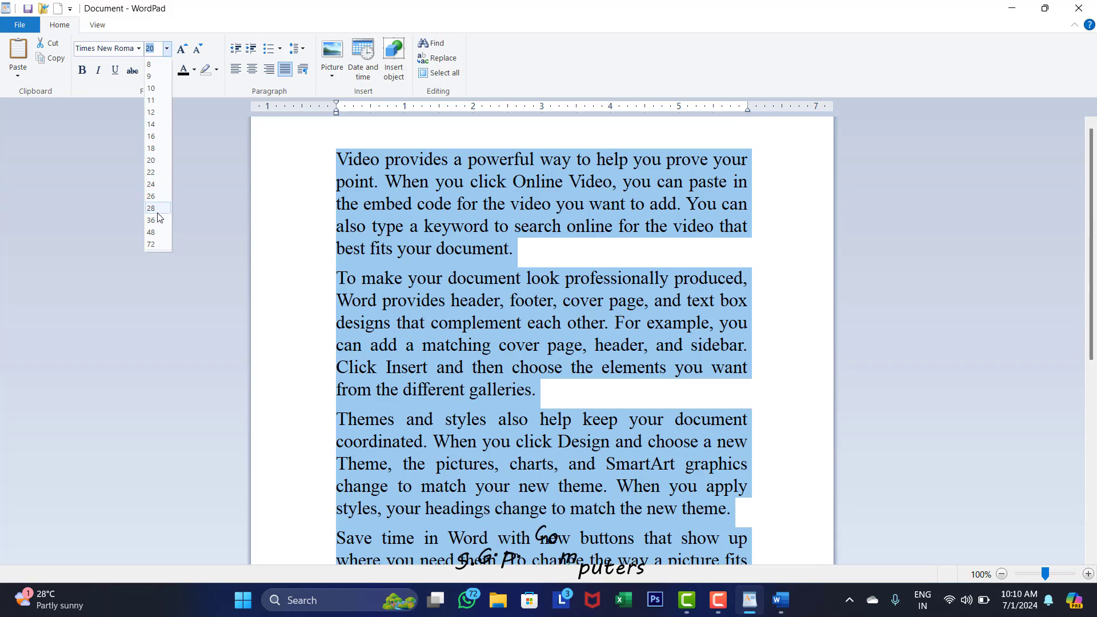
click(155, 209)
click(166, 49)
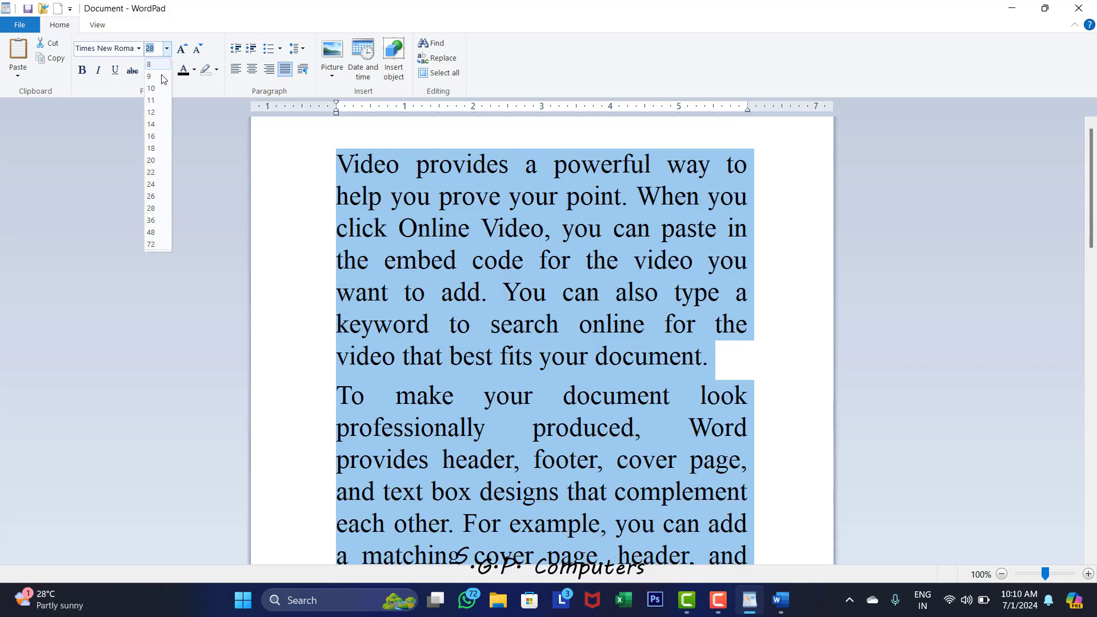
click(151, 125)
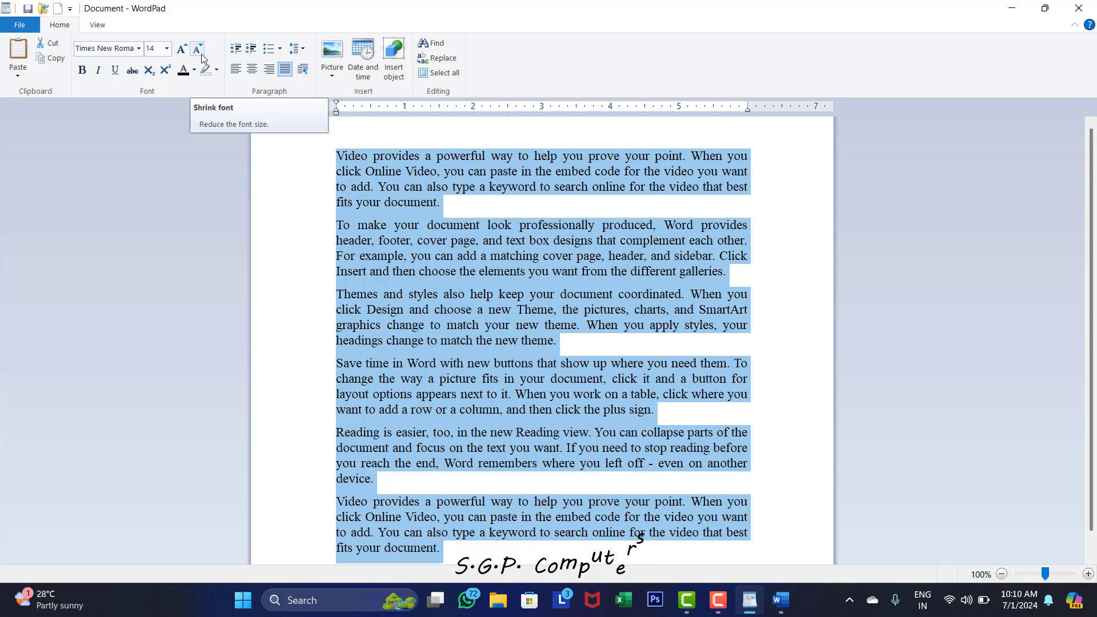
Step: Grow the font of the selected paragraphs step by step to size 24
click(168, 49)
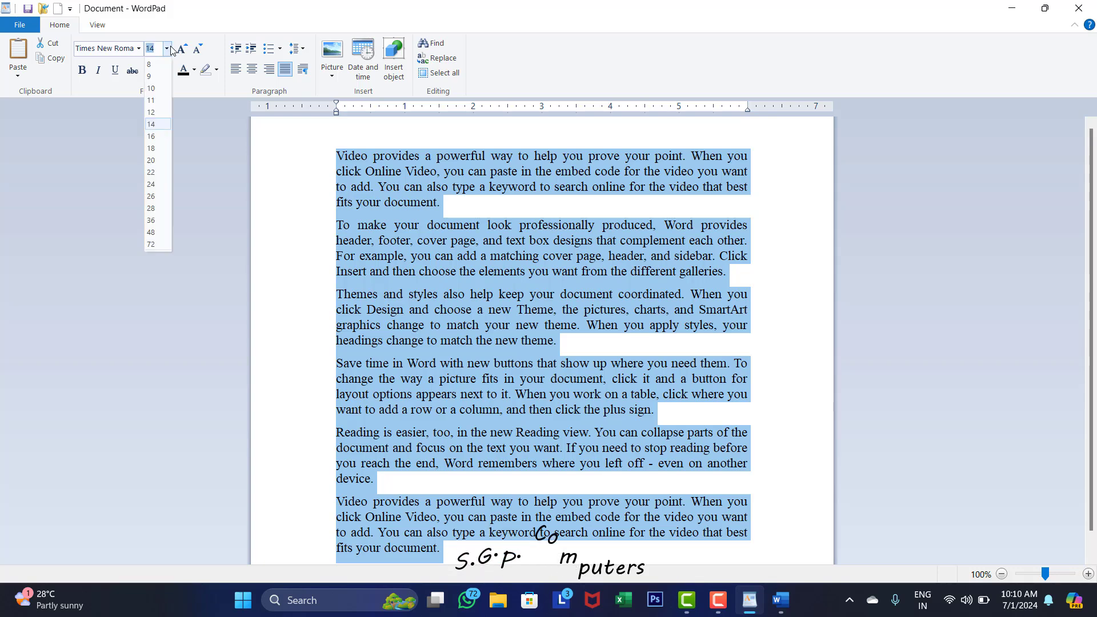
click(169, 49)
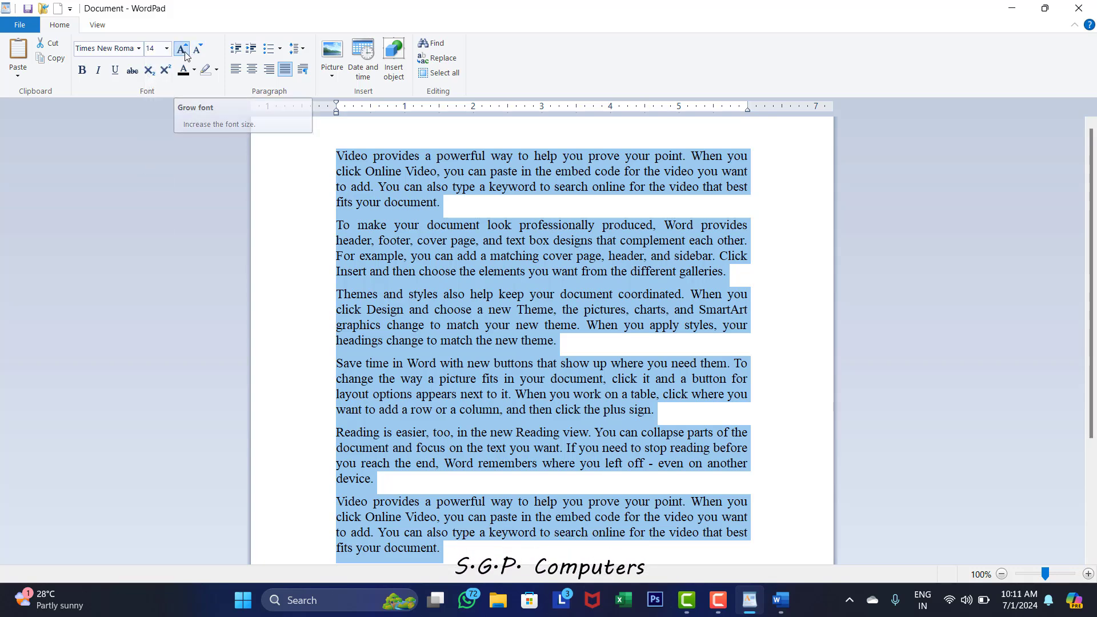
click(183, 51)
click(183, 51)
click(183, 52)
click(183, 52)
click(183, 52)
Step: Shrink the font of the selected paragraphs step by step to size 14
click(197, 50)
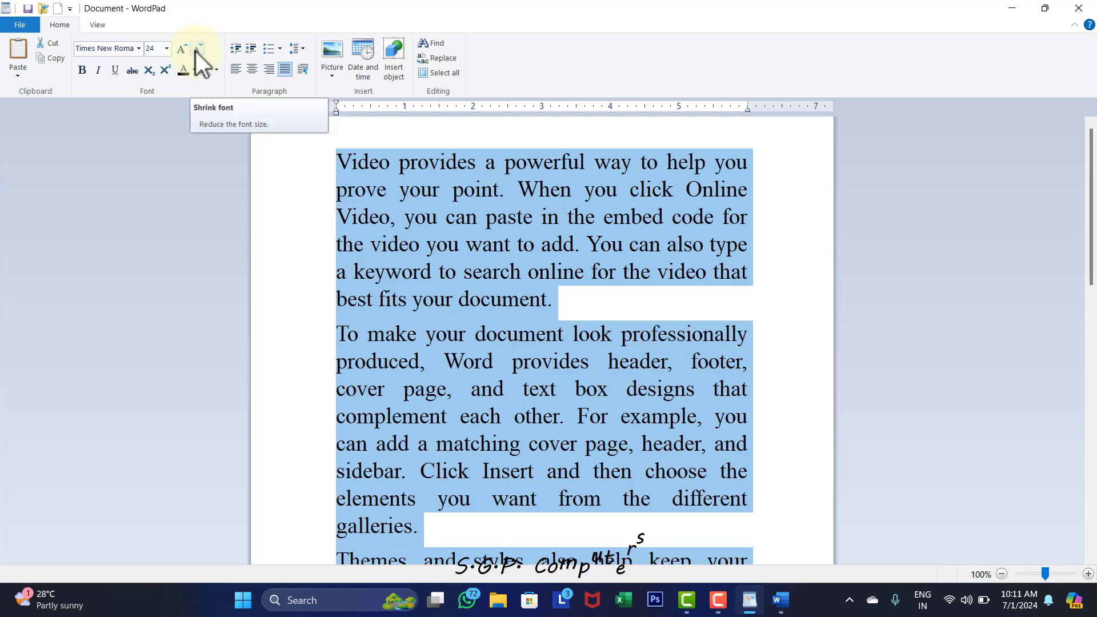
click(199, 50)
click(199, 51)
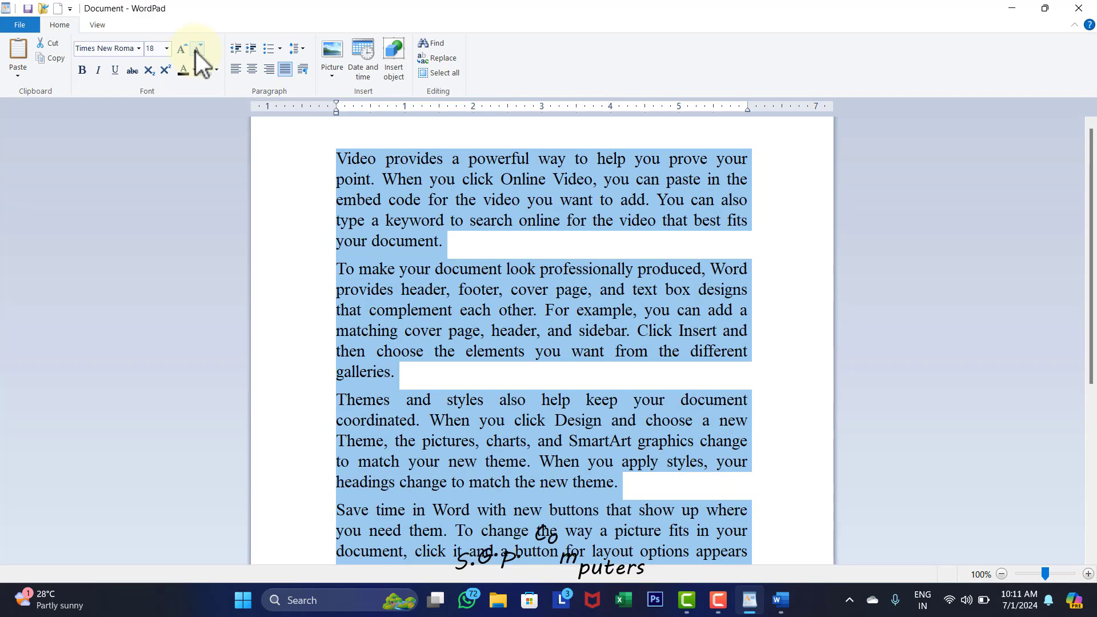
click(199, 50)
click(199, 50)
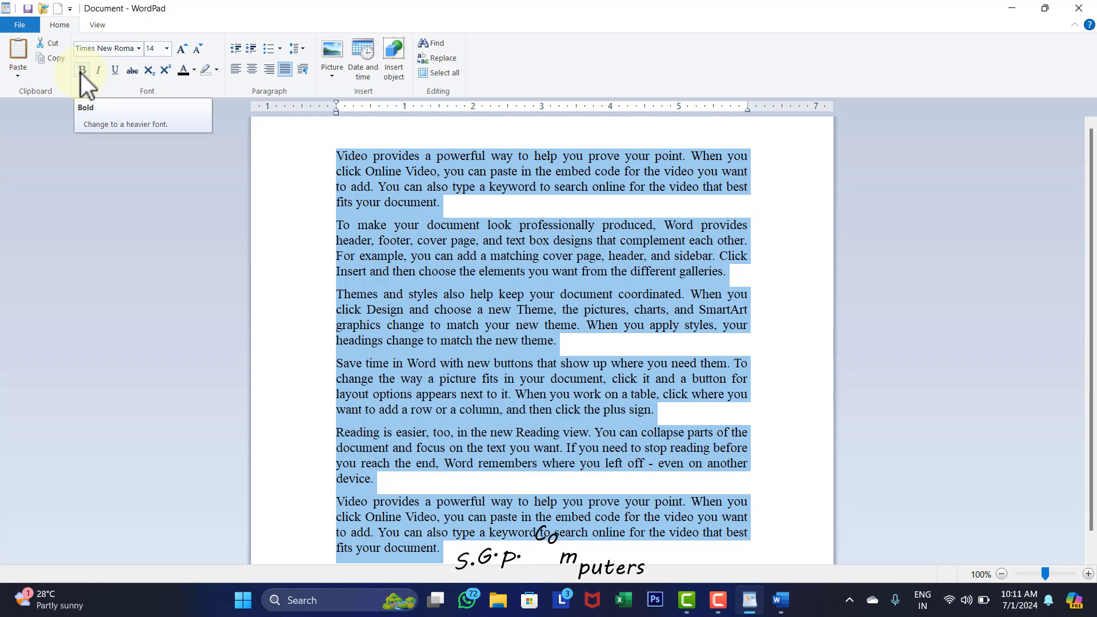
Step: Apply and remove bold on the selected paragraphs, and do the same with italic
click(83, 71)
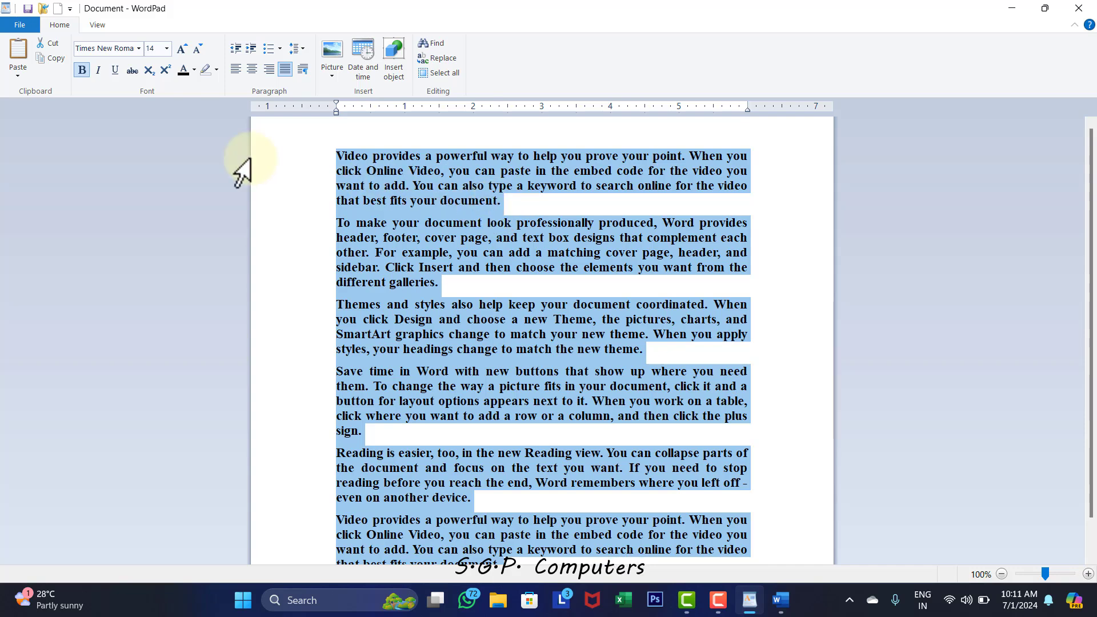
click(84, 74)
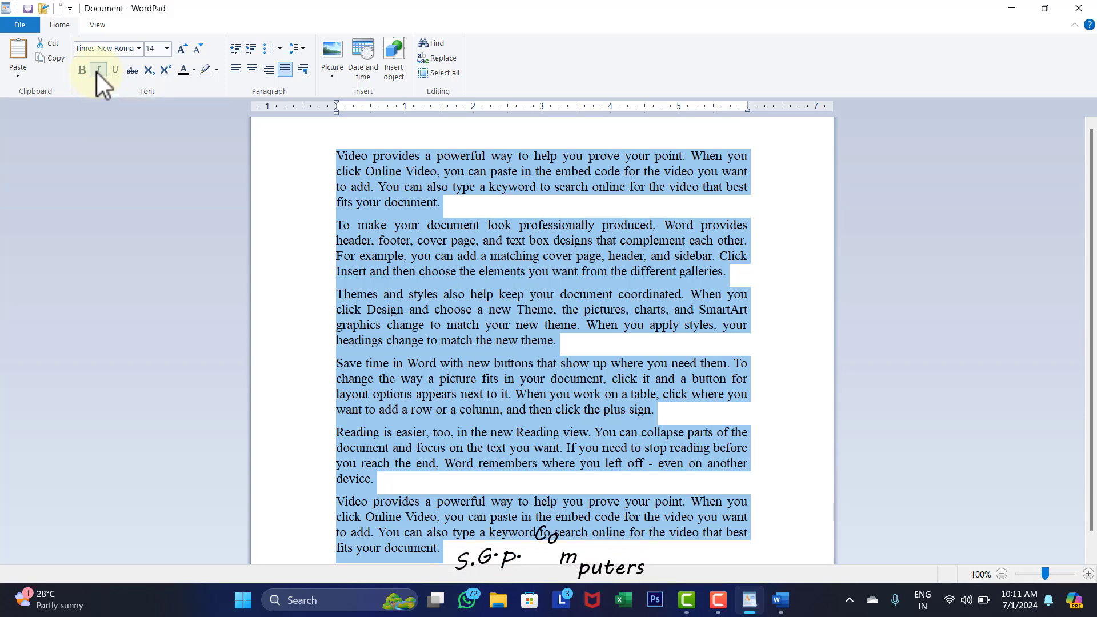
click(98, 70)
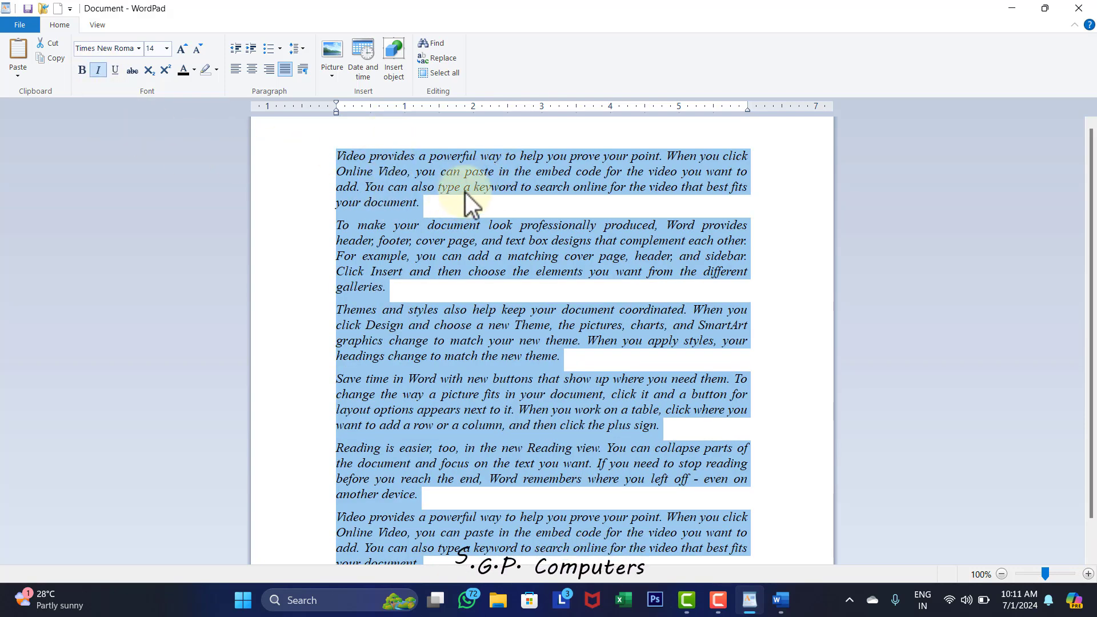
click(100, 73)
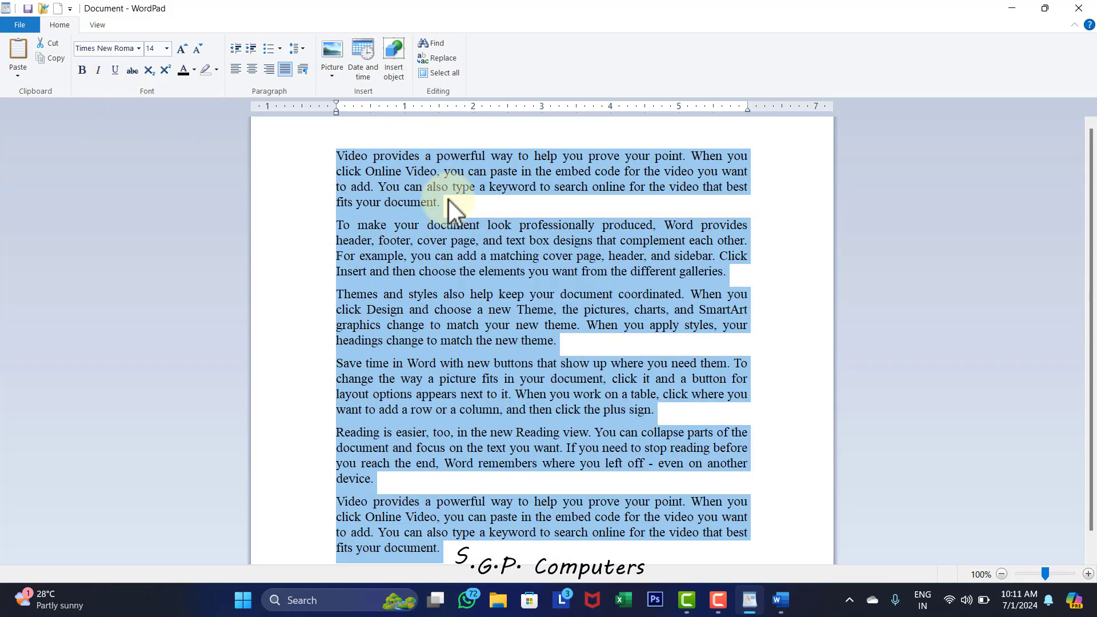
Step: Apply and remove underline on the selected paragraphs, and do the same with strikethrough
click(115, 73)
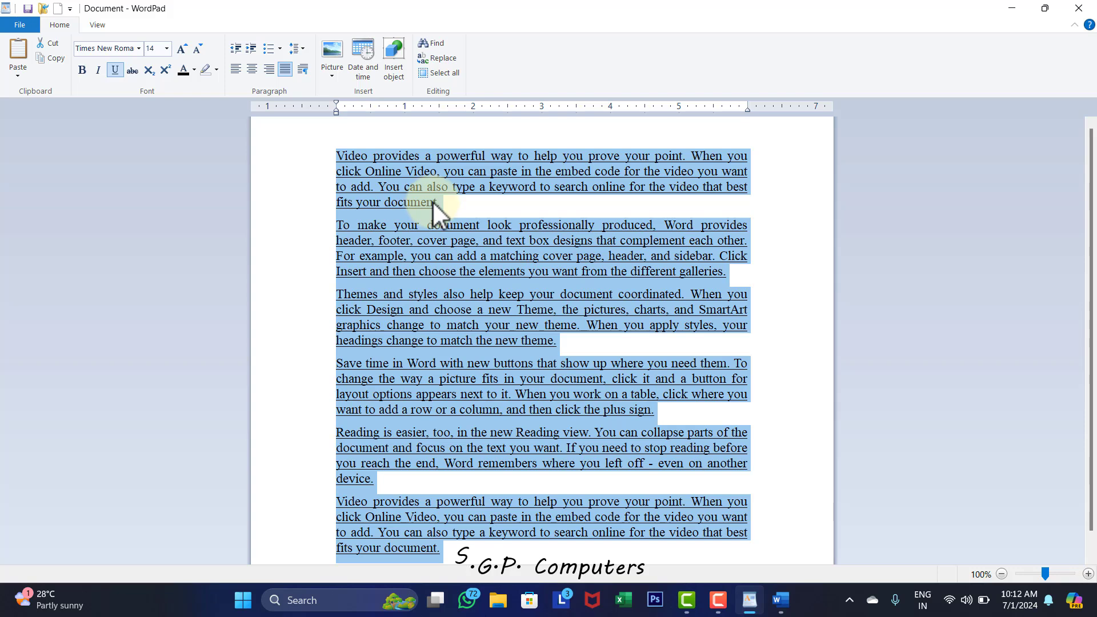
click(118, 73)
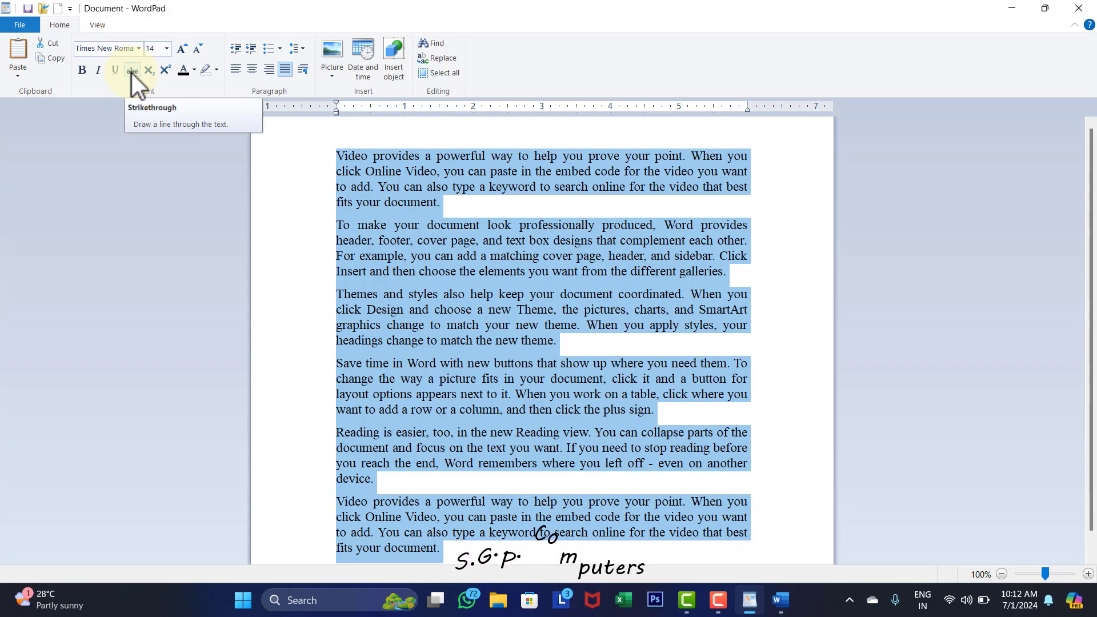
click(131, 73)
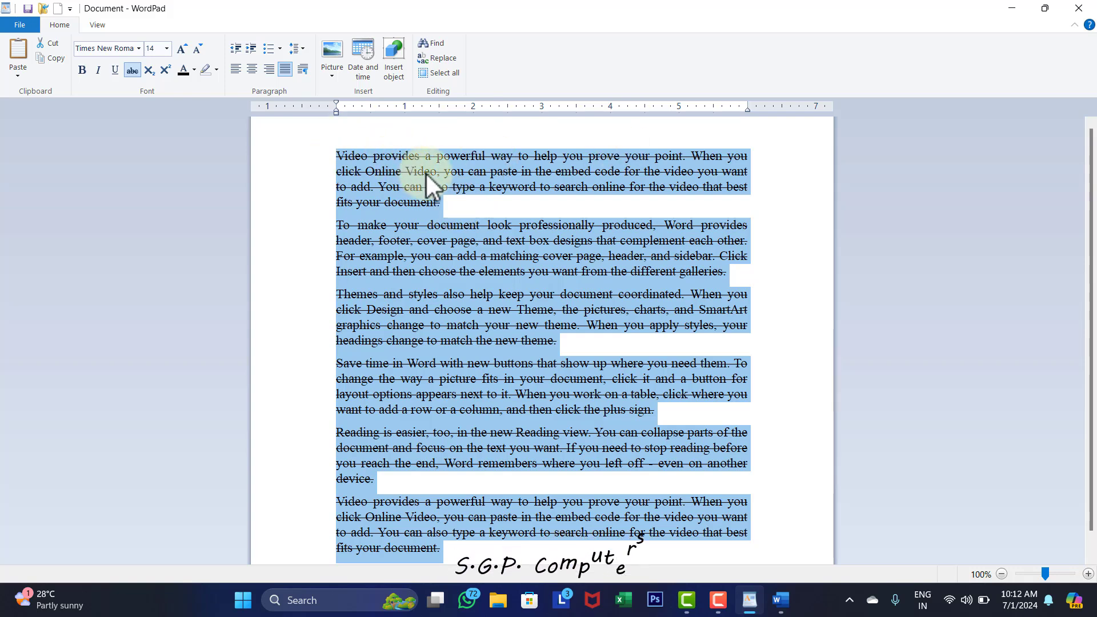
click(133, 72)
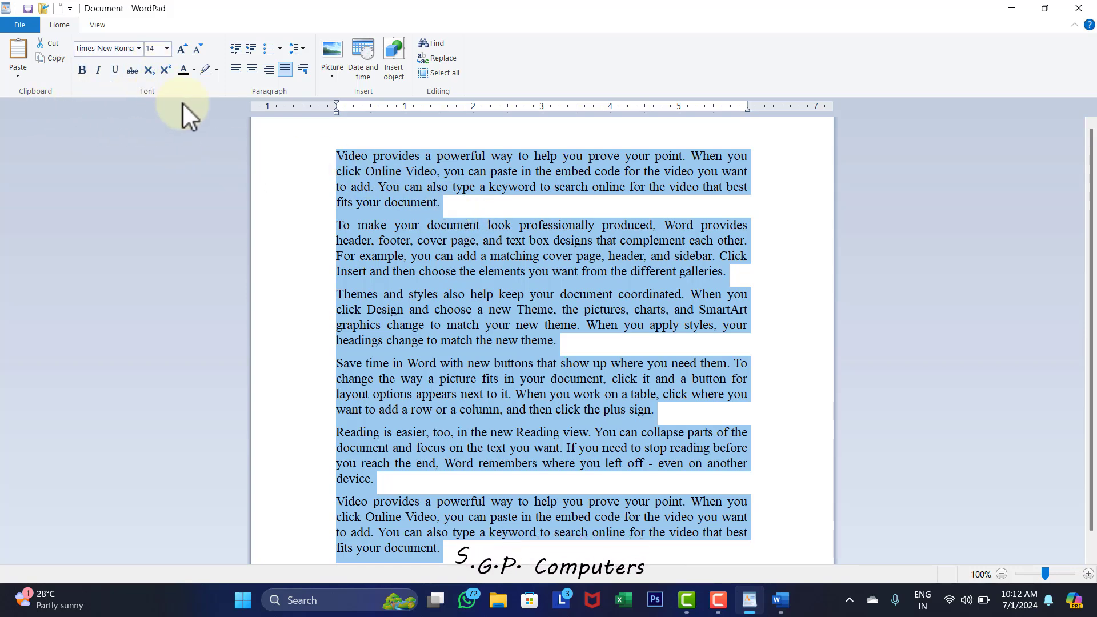
Step: Deselect the text and add a new line reading "100 %" below the first paragraph
click(392, 183)
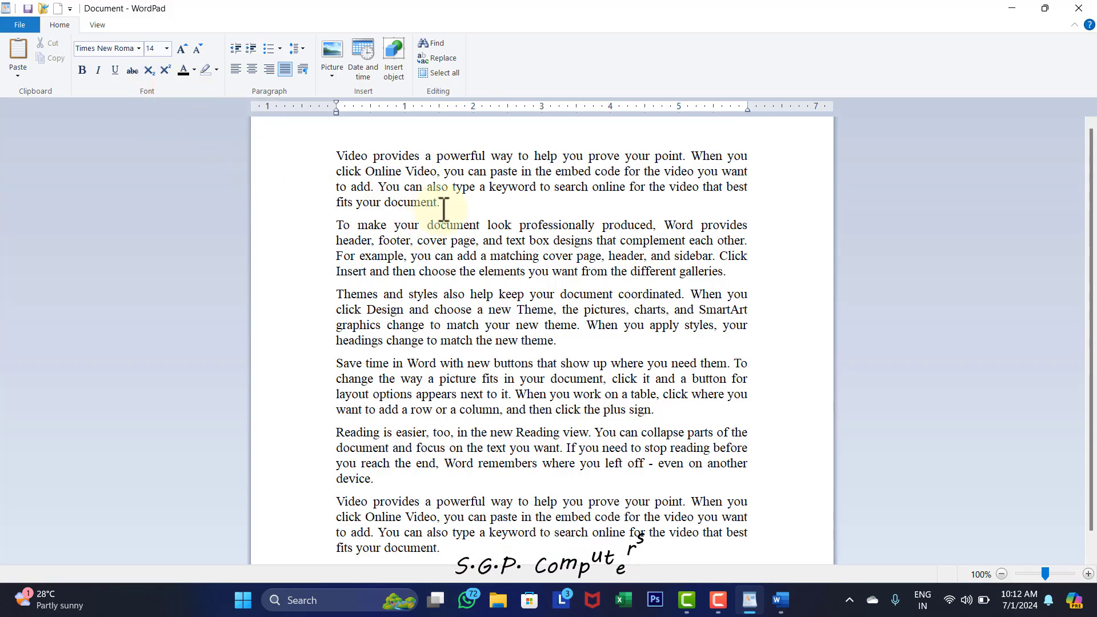
key(Return)
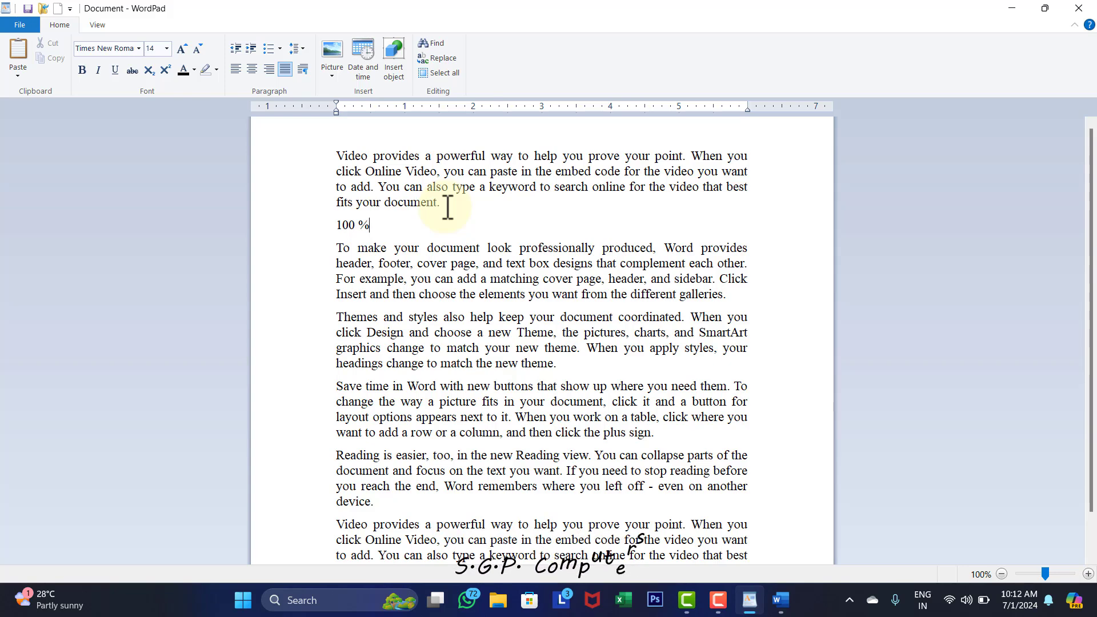
Step: Add a new line reading "10 th" below the "100 %" line
key(Return)
text(10)
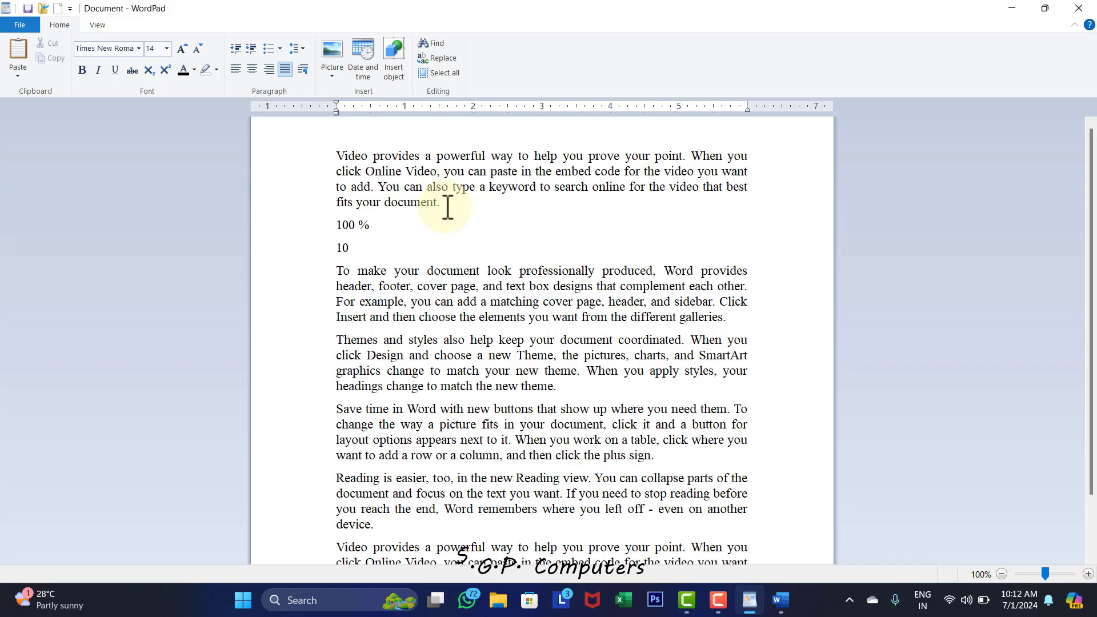
text( th)
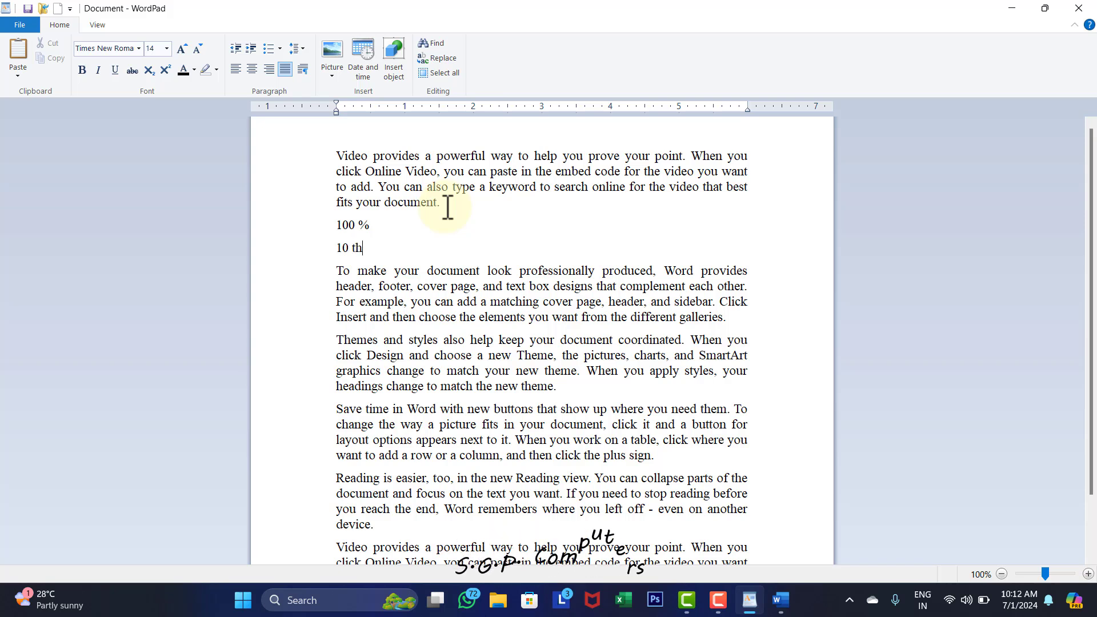
Step: Make the % sign in "100 %" superscript and remove the space before it
triple_click(365, 225)
click(369, 226)
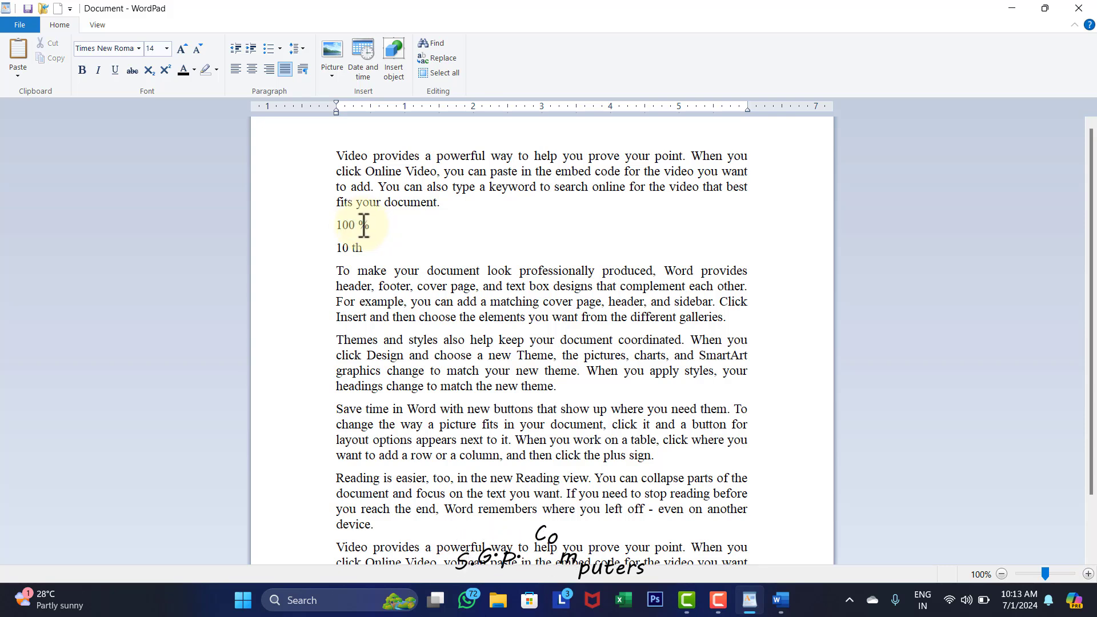
drag(362, 225, 372, 226)
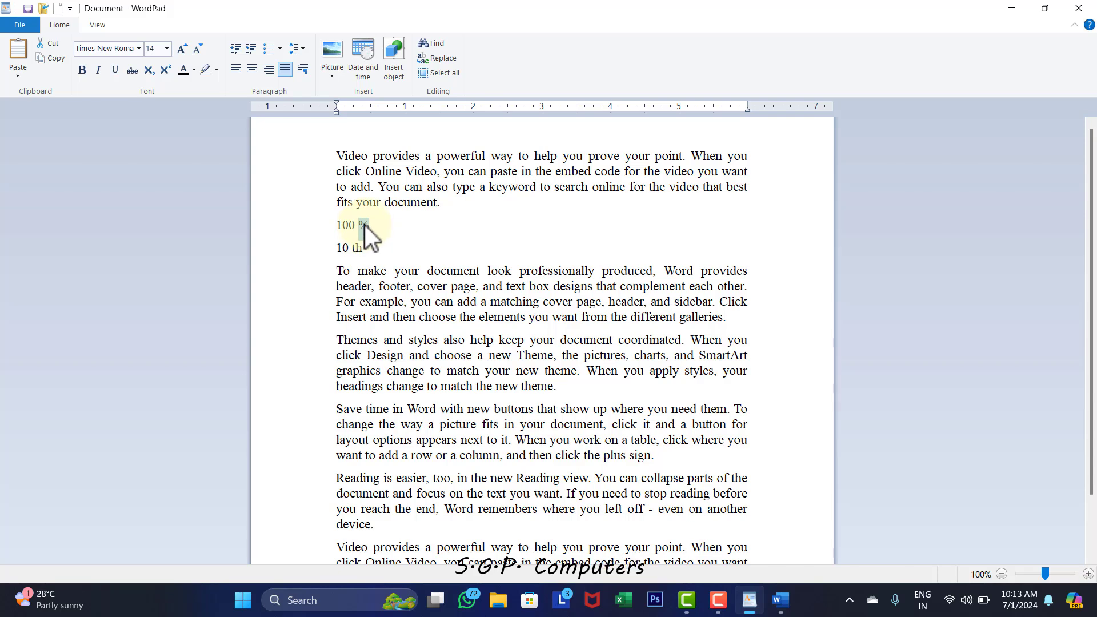
click(166, 70)
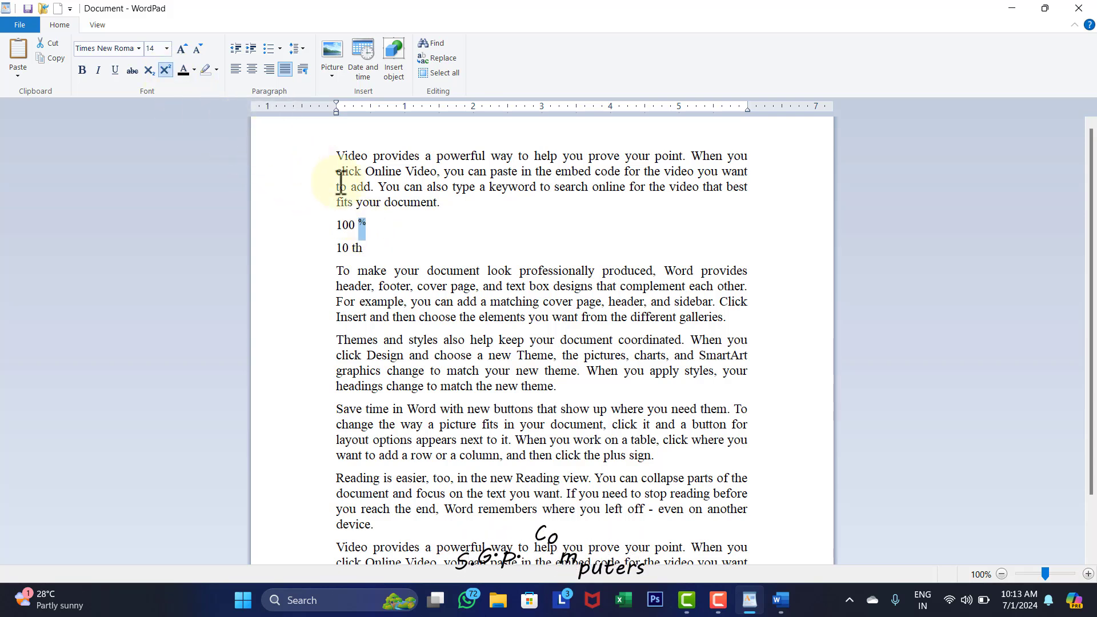
click(367, 221)
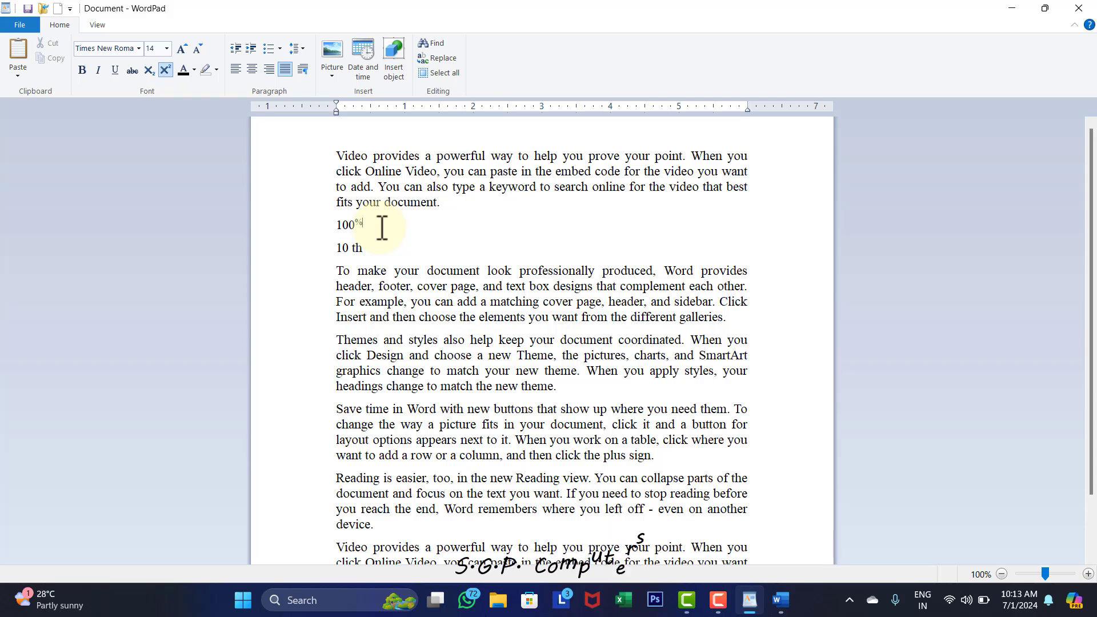
Step: Make the "th" in "10 th" subscript and remove the space before it
click(367, 249)
drag(367, 250, 352, 249)
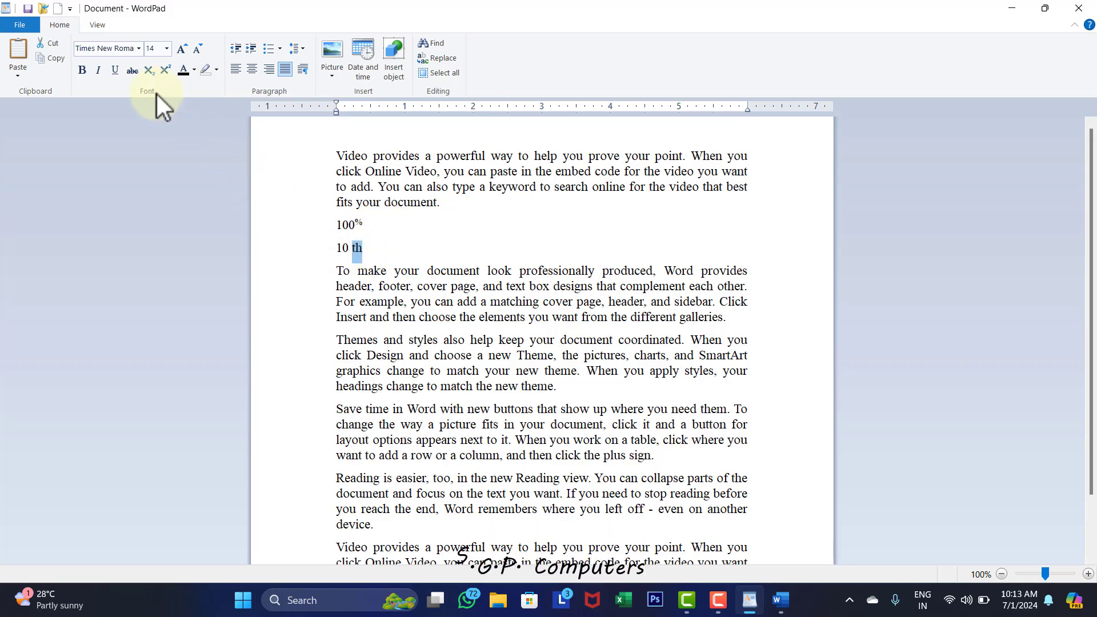
click(149, 69)
click(372, 250)
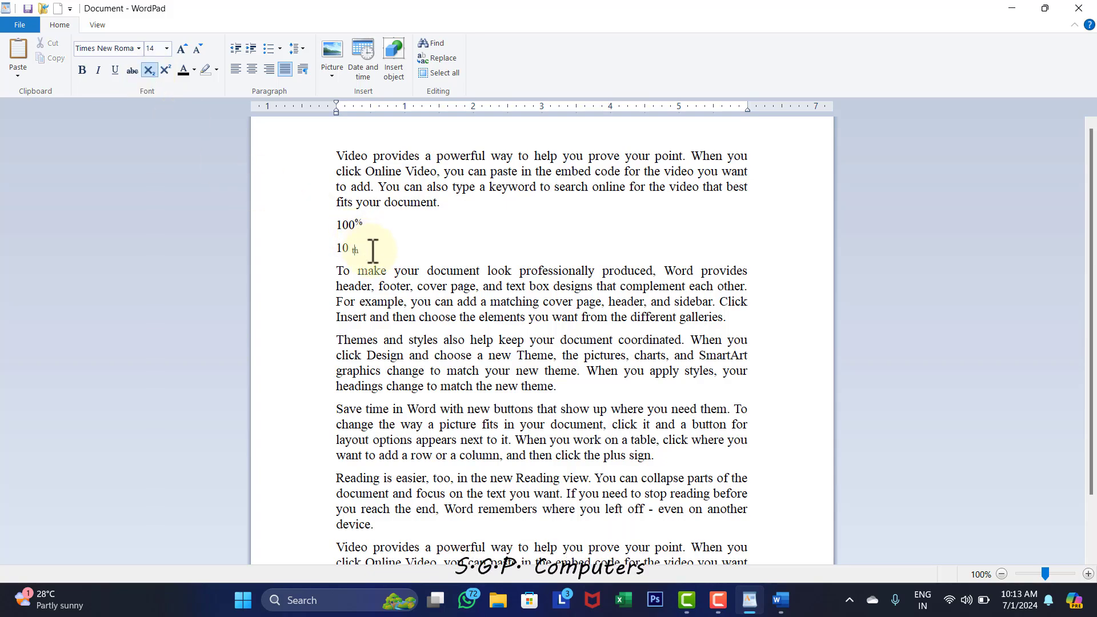
key(Left)
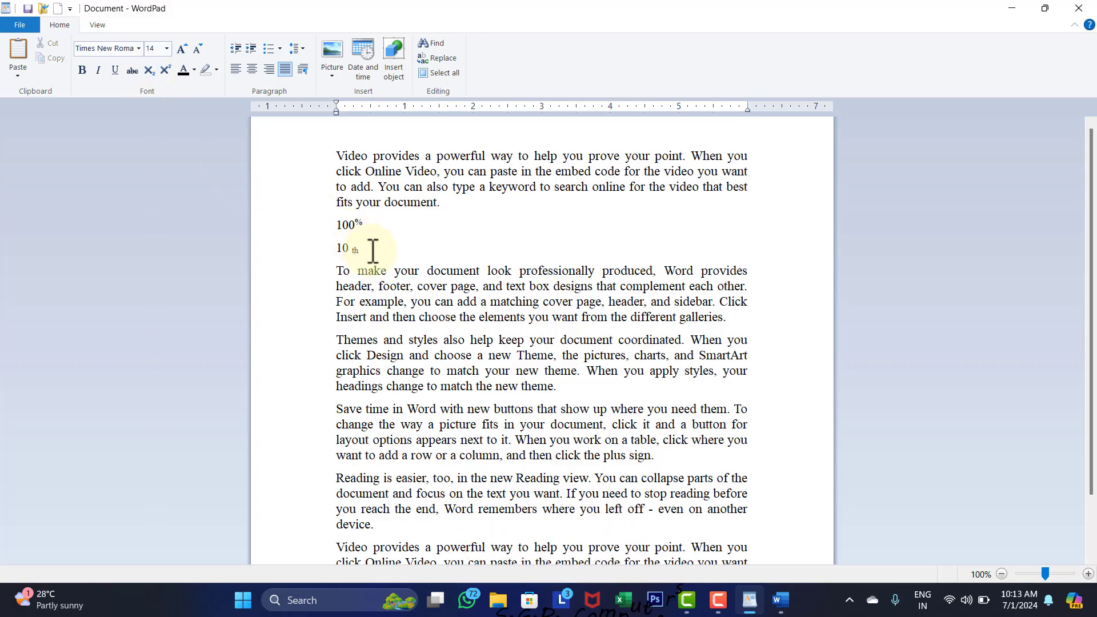
key(BackSpace)
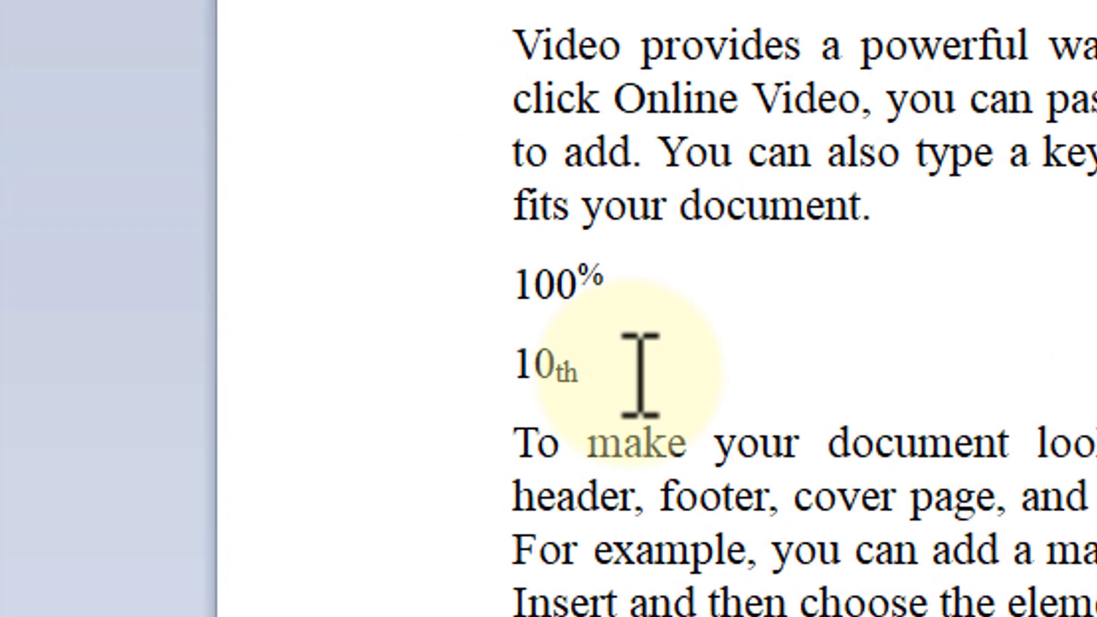
Step: Delete the two sample lines with the superscript and subscript text below the first paragraph
click(622, 377)
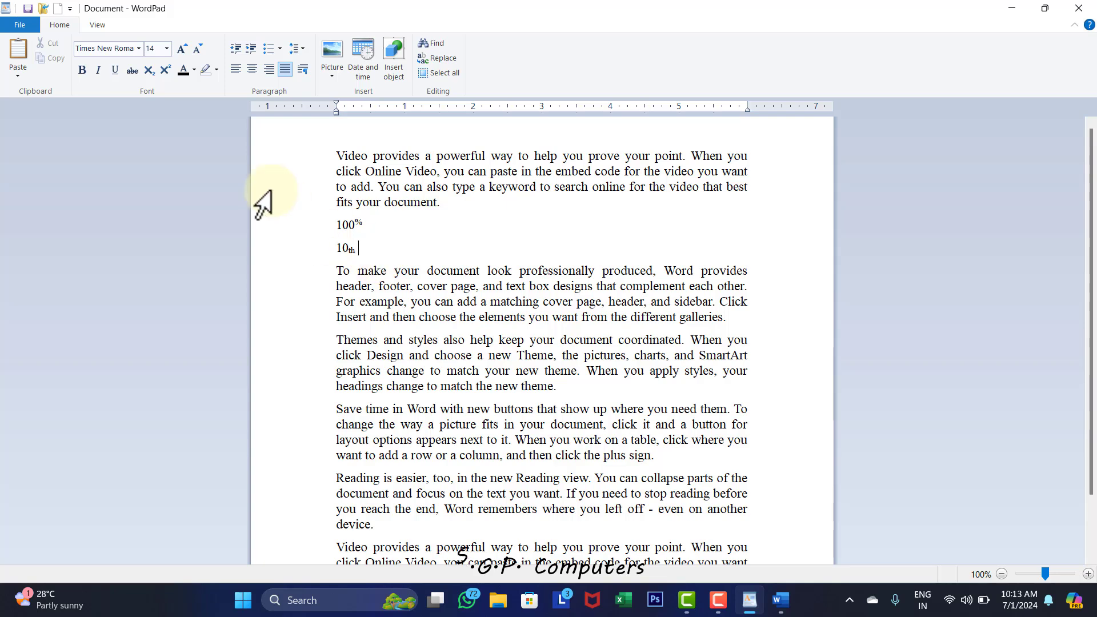
drag(359, 250, 326, 235)
key(Delete)
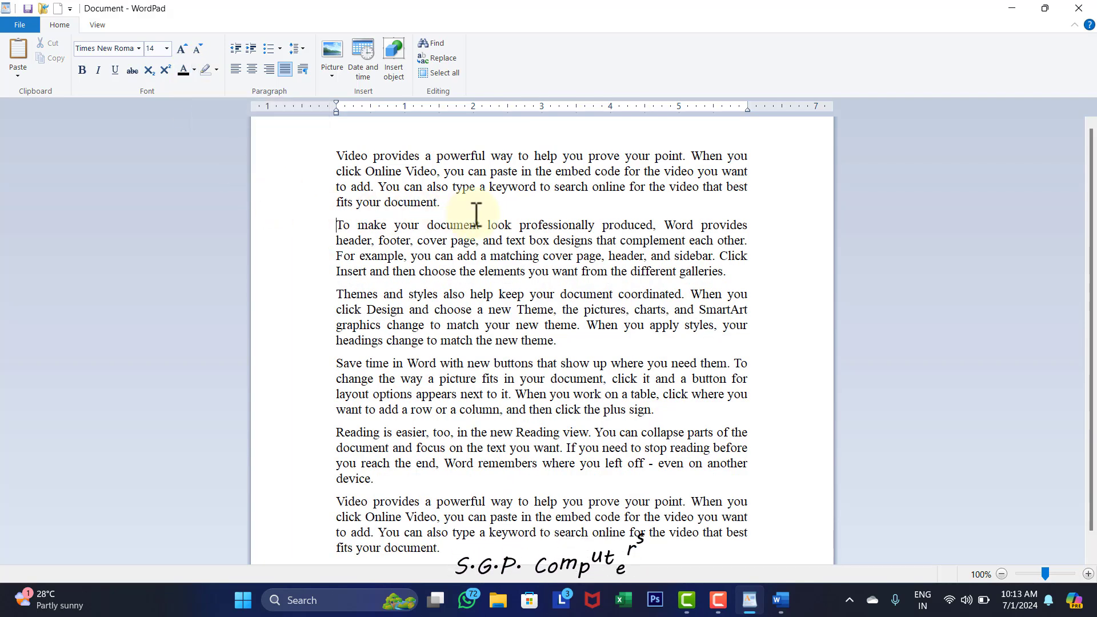
Step: Change the text colour of the first paragraph to red and deselect it
drag(449, 204, 336, 155)
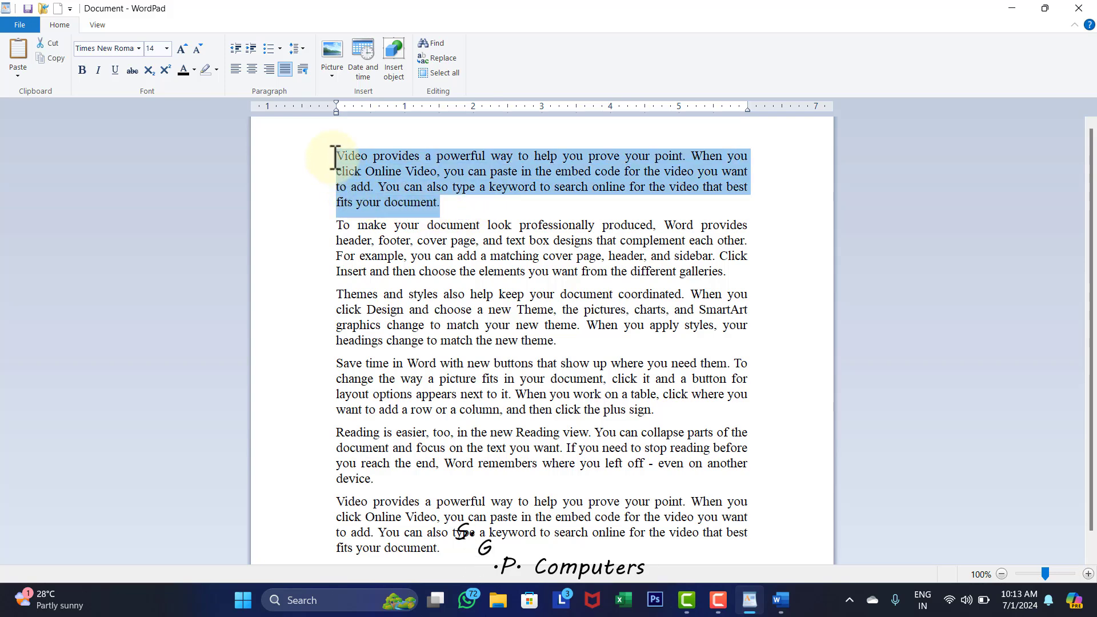
click(195, 71)
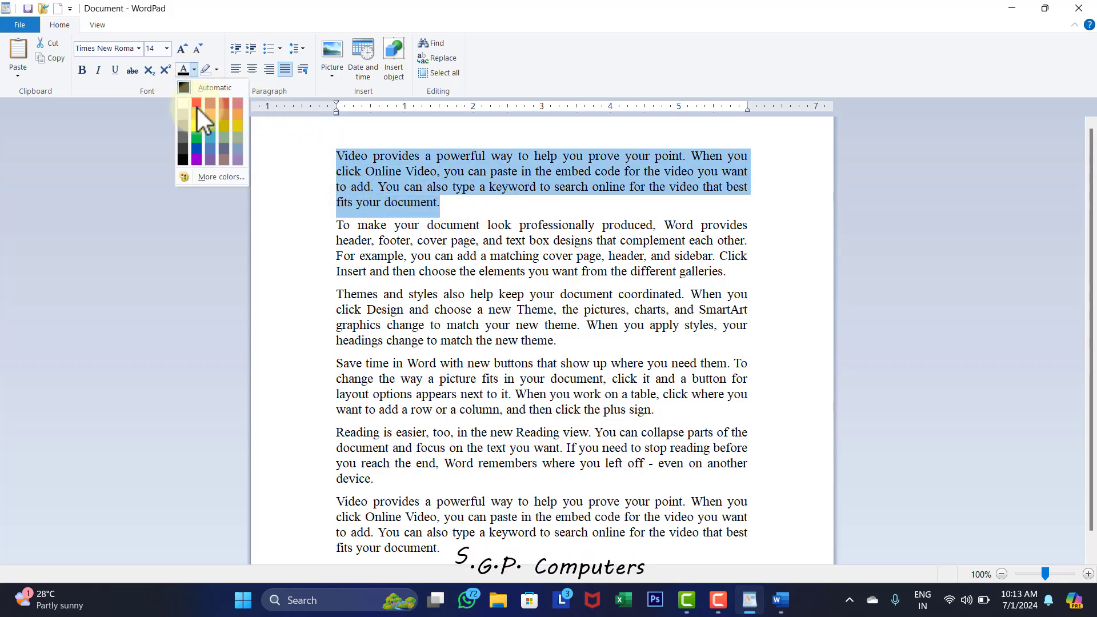
click(197, 102)
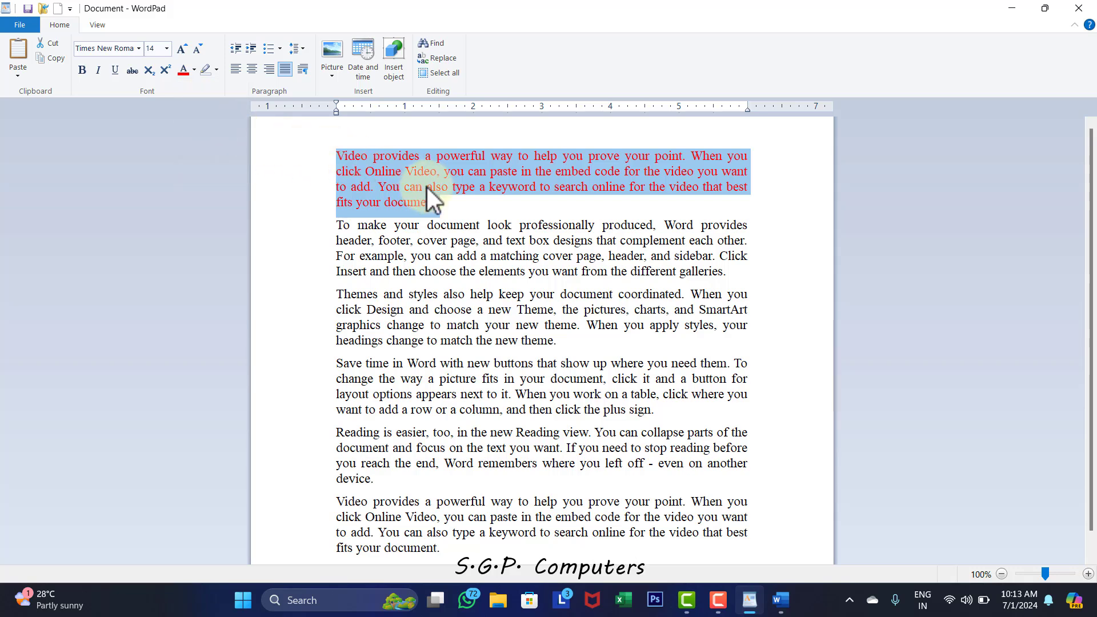
click(451, 203)
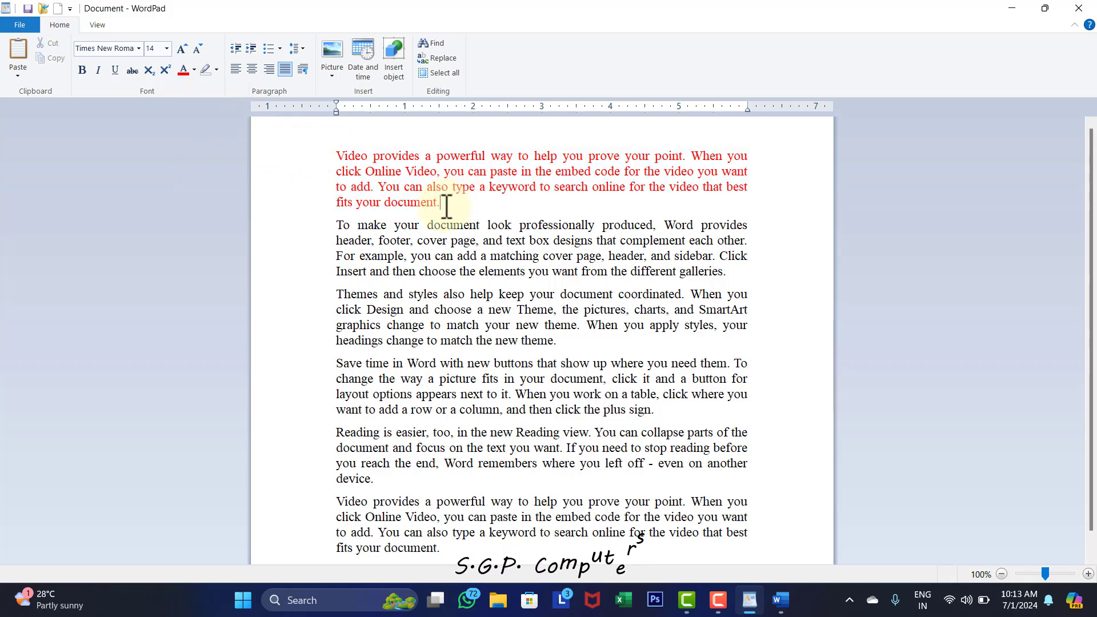
Step: Highlight the first line of the second paragraph, starting "To make your document look", in yellow
click(217, 69)
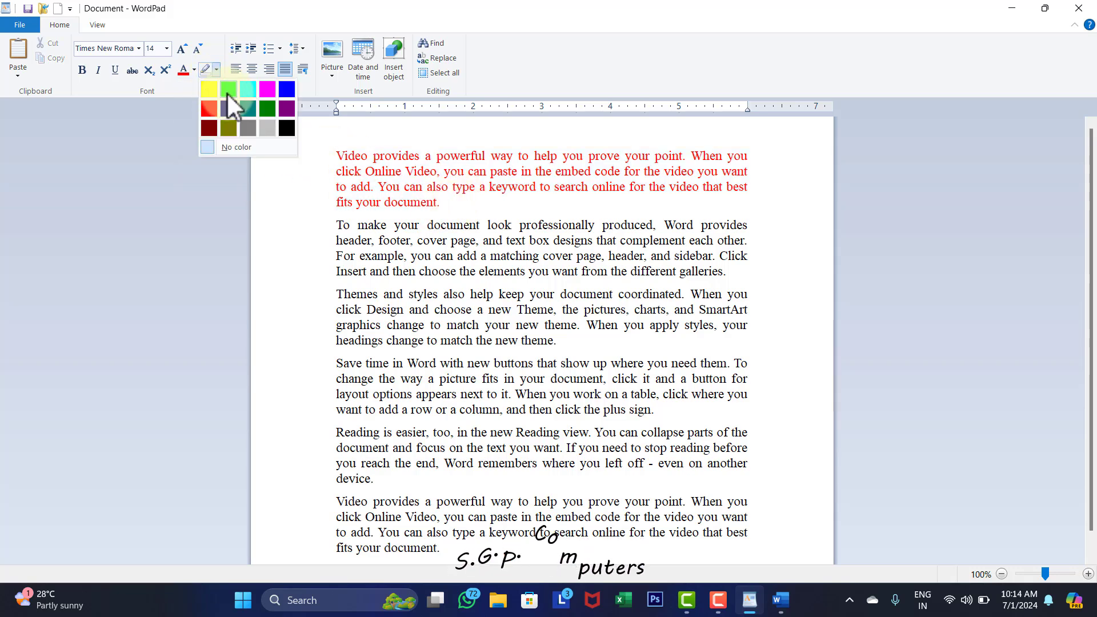
click(503, 233)
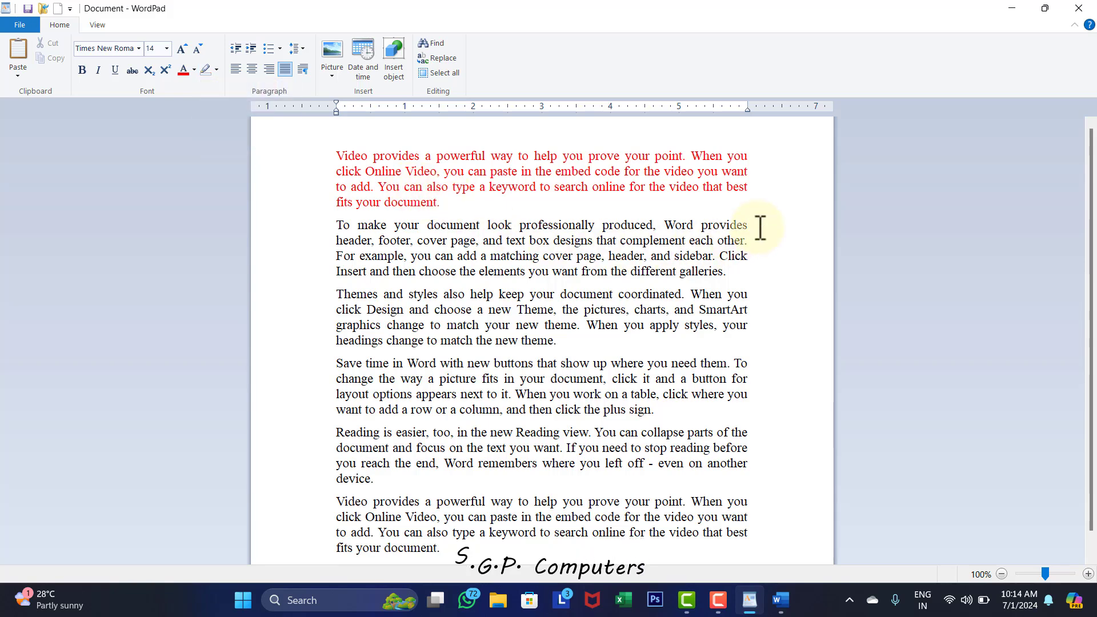
drag(751, 226, 335, 222)
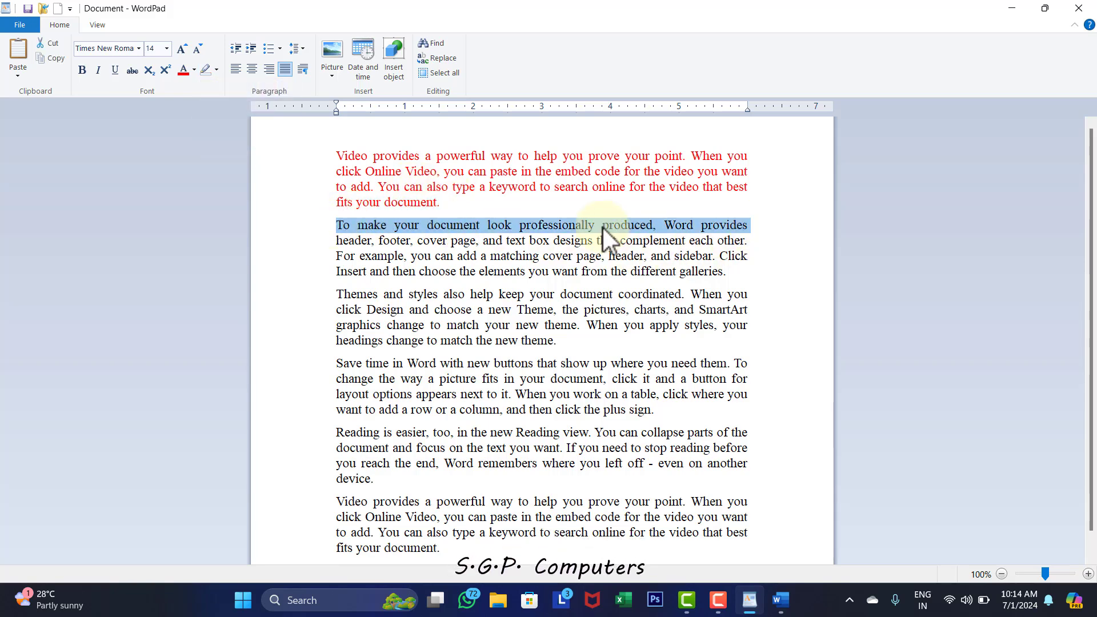
click(217, 69)
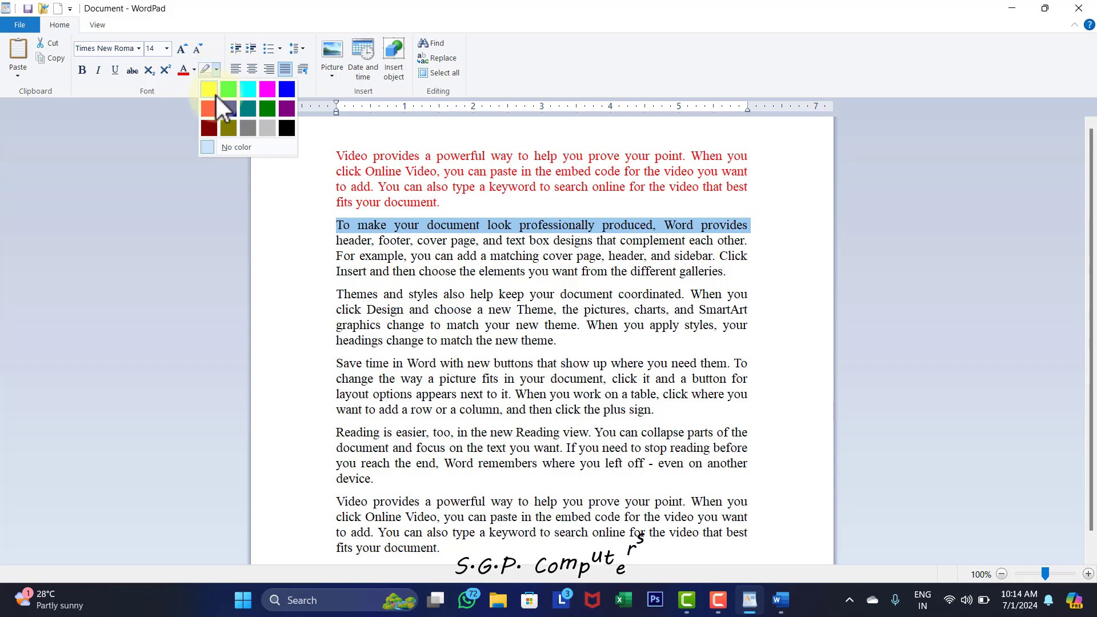
click(209, 89)
click(453, 289)
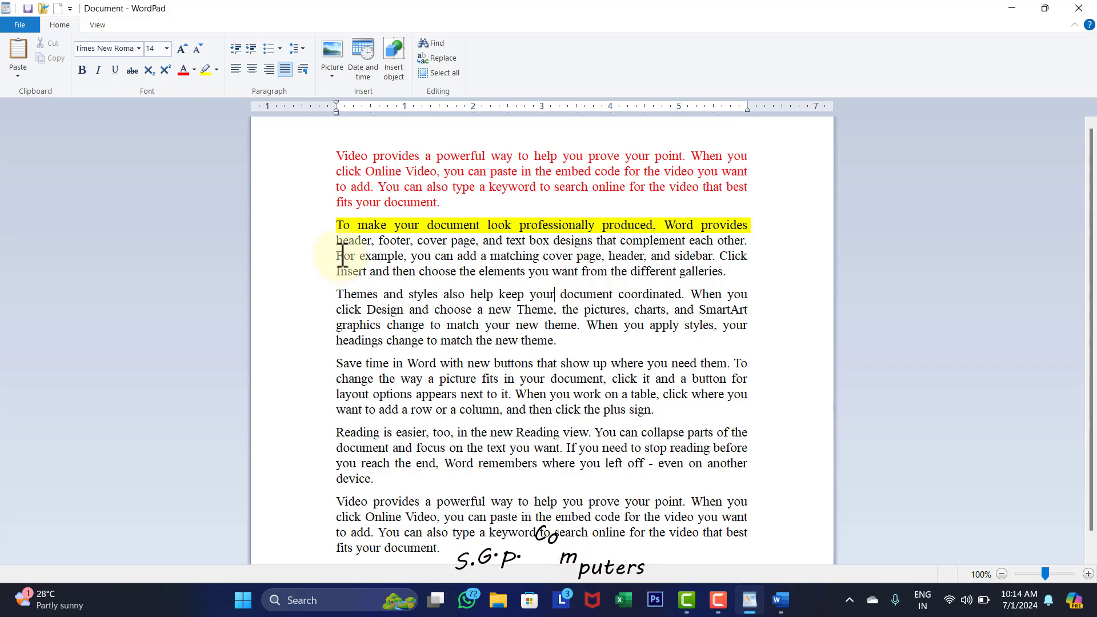
Step: Highlight the last line of the second paragraph, starting "Insert and then choose", in yellow
drag(337, 256, 724, 273)
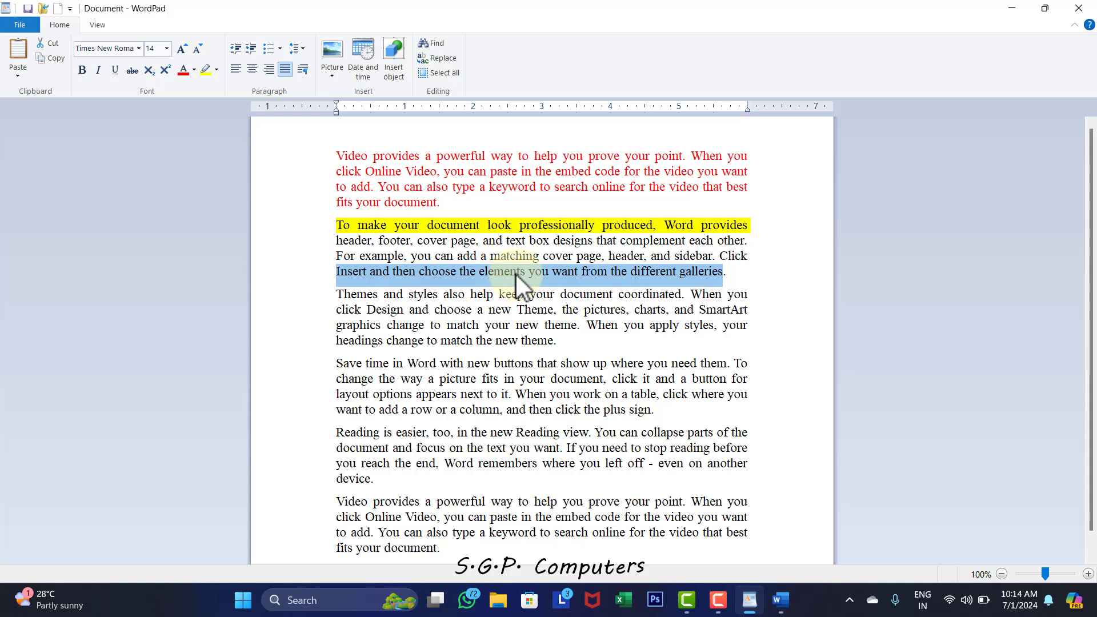
click(216, 70)
click(204, 93)
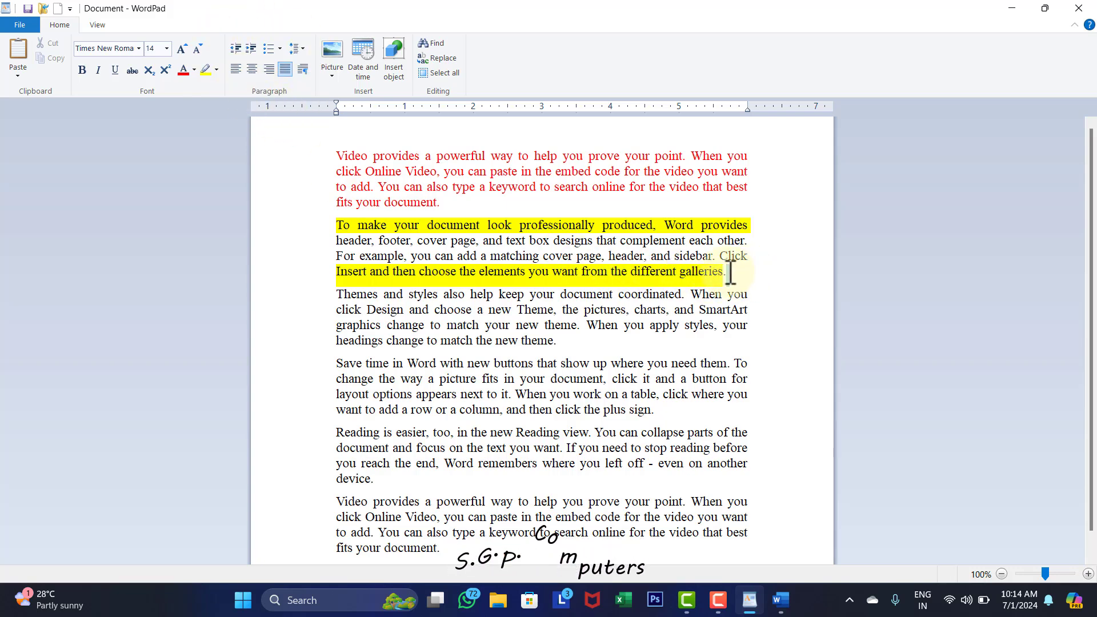
Step: Reset the first two paragraphs to the Automatic text colour and set their highlight to No color
drag(727, 270, 340, 147)
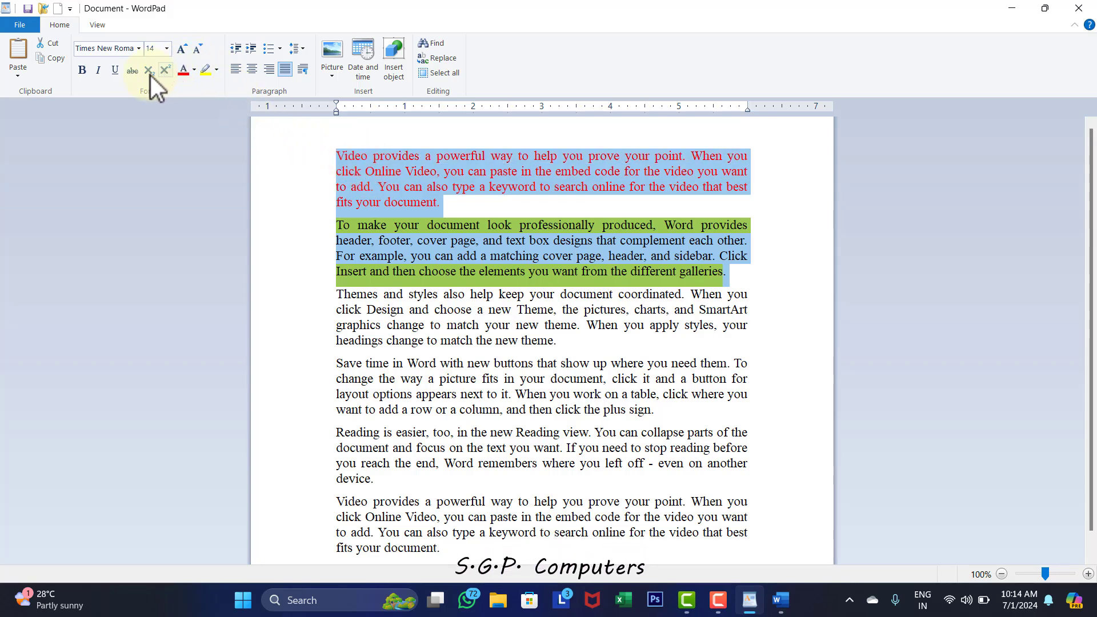
click(196, 72)
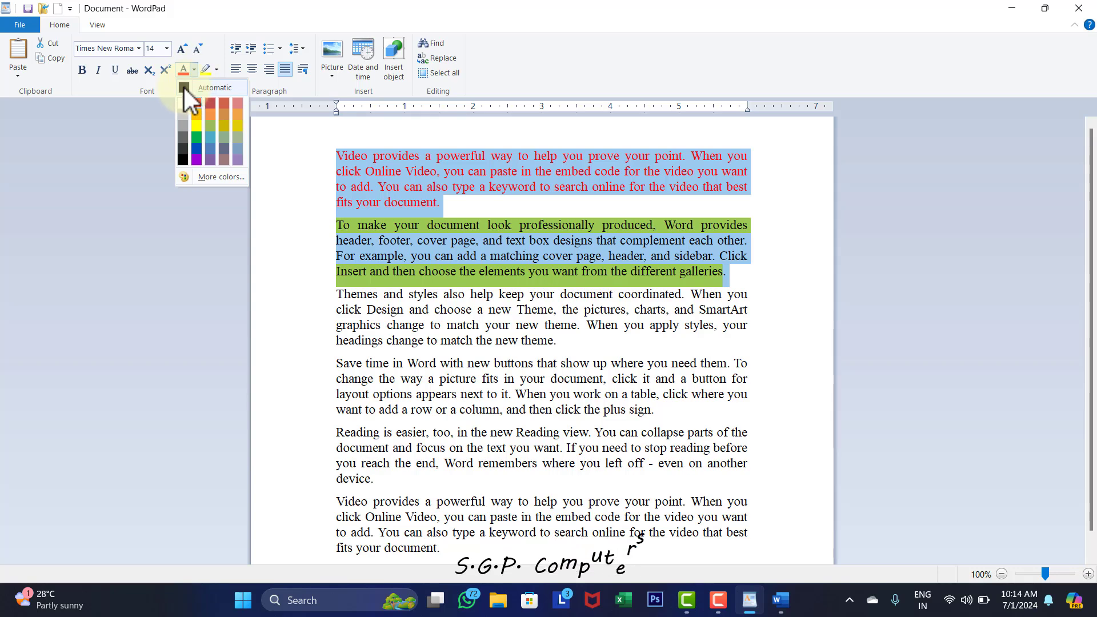
click(183, 86)
click(218, 70)
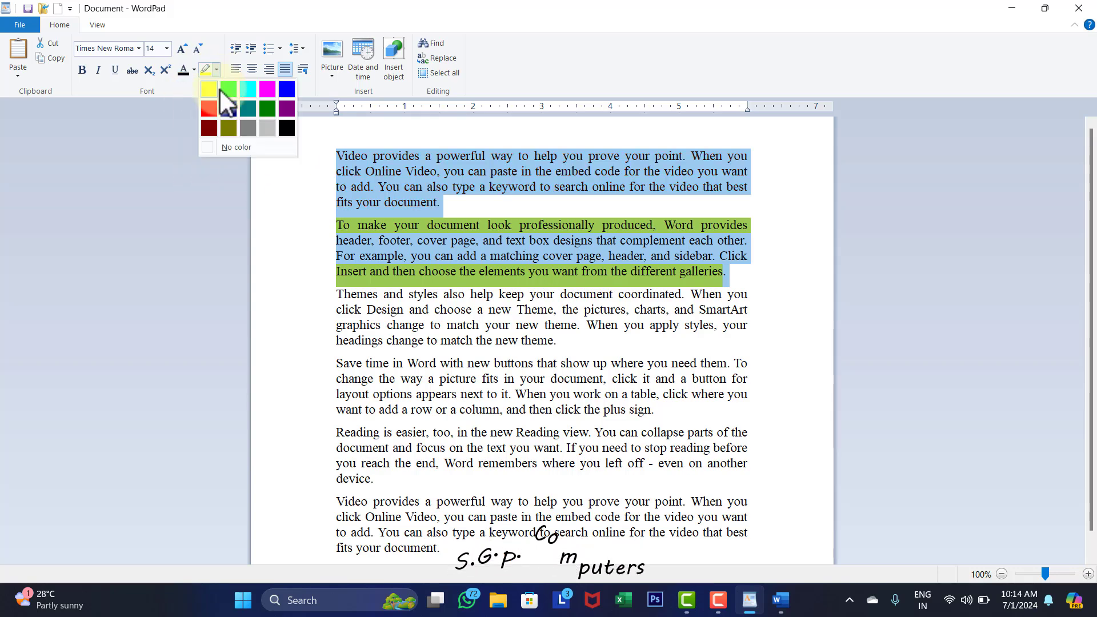
click(239, 150)
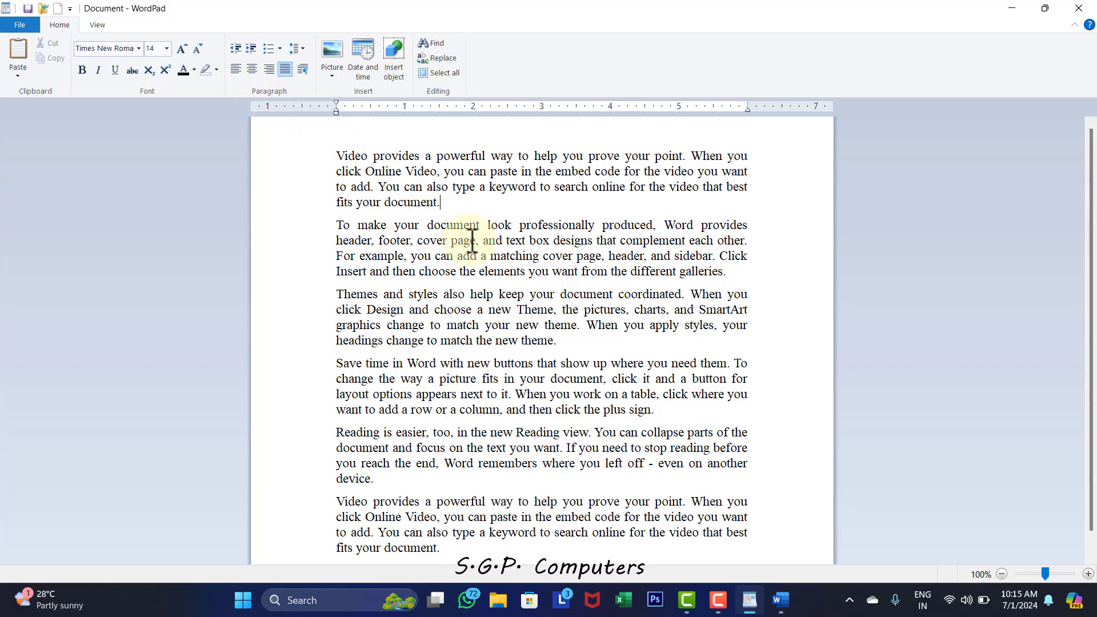
Step: Add an empty line above the first paragraph and paste a copy of its opening words "Video provides" there
scroll(471, 240, down, 1)
scroll(472, 240, up, 1)
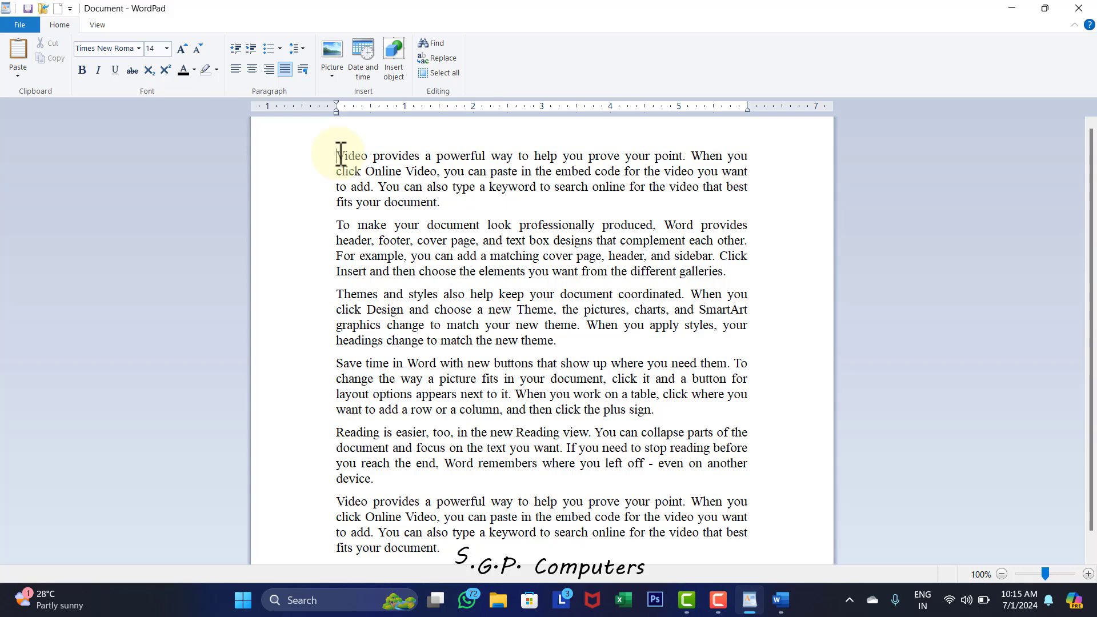
scroll(342, 155, up, 1)
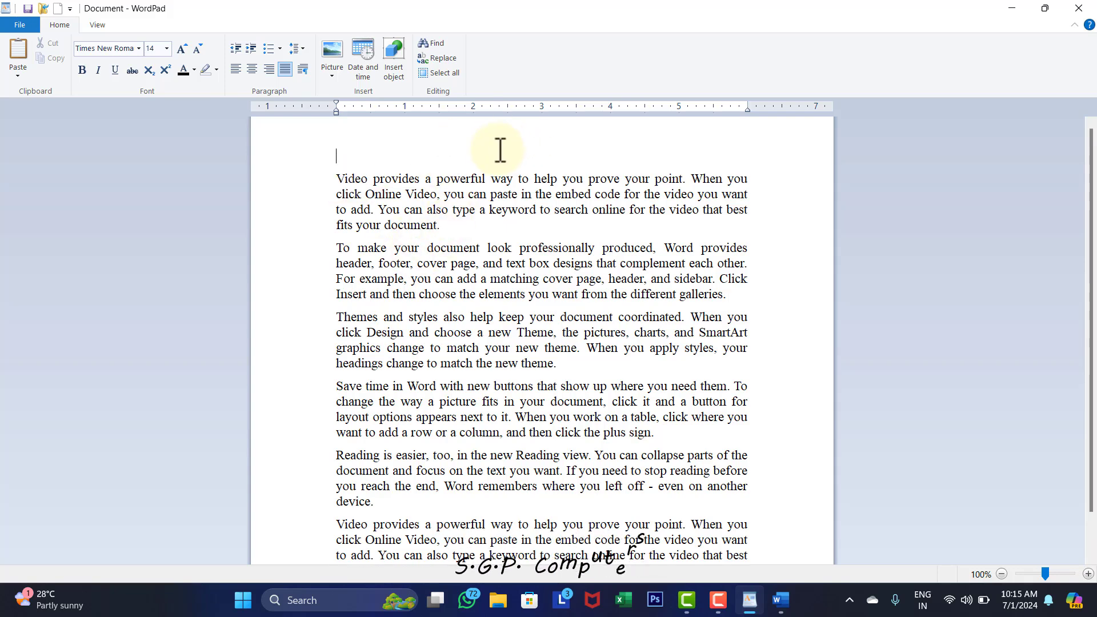
drag(422, 180, 342, 178)
key(ctrl+c)
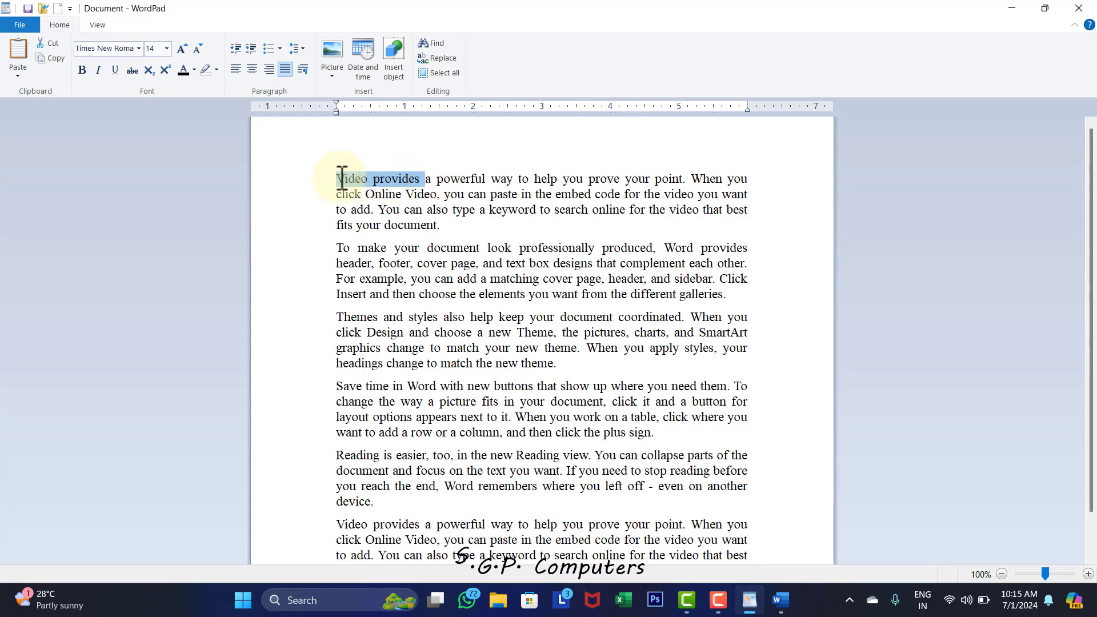
click(451, 154)
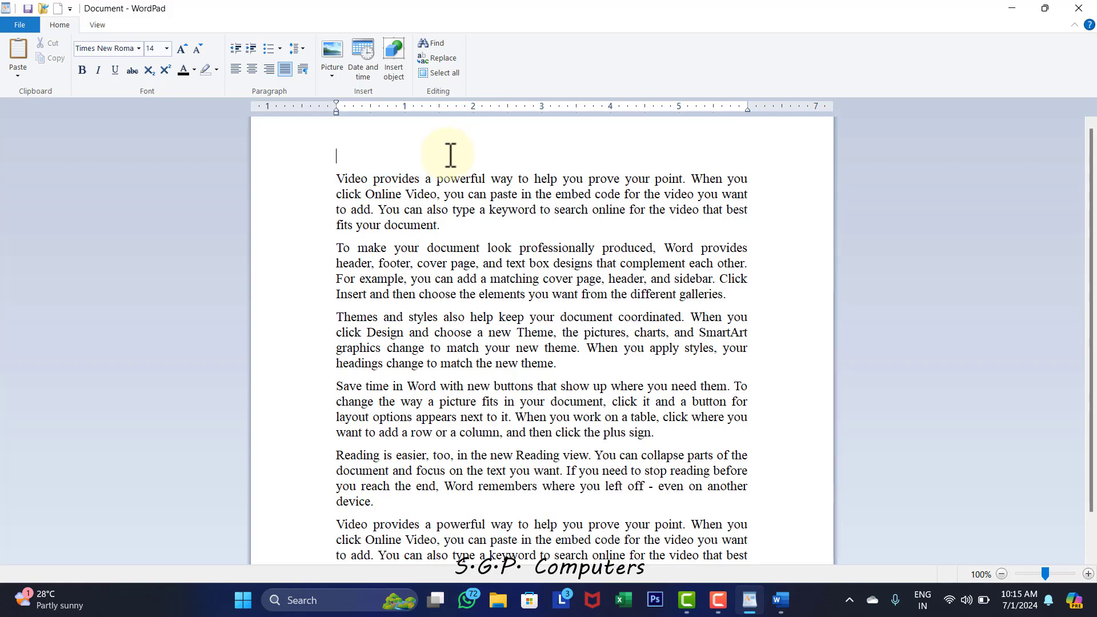
key(ctrl+v)
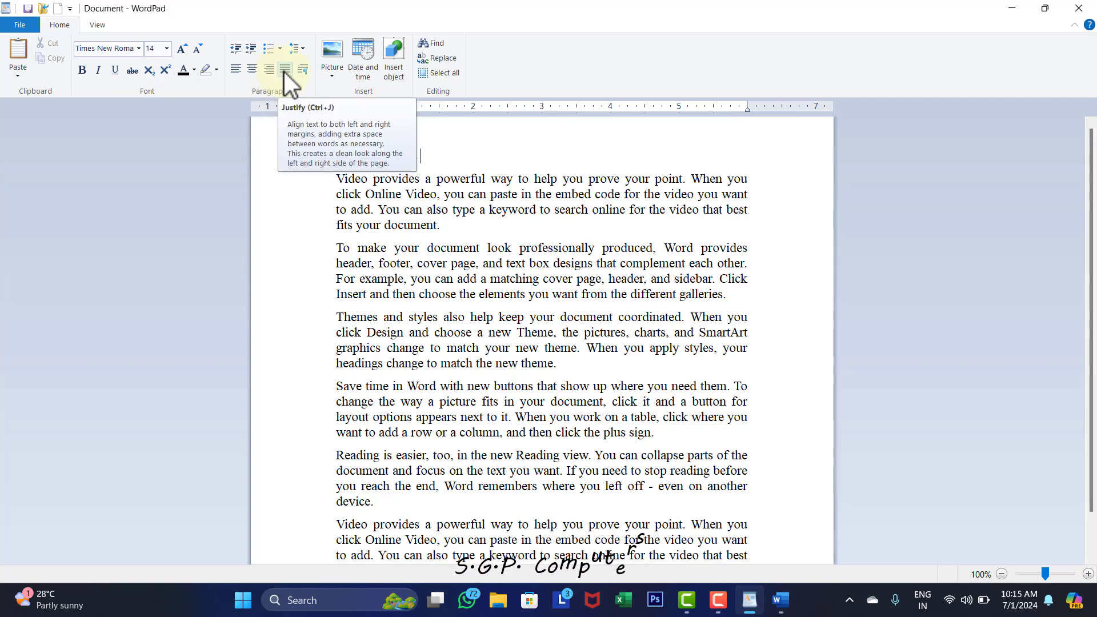
Step: Select the "Video provides" heading line and grow its font step by step to size 24
drag(444, 160, 333, 158)
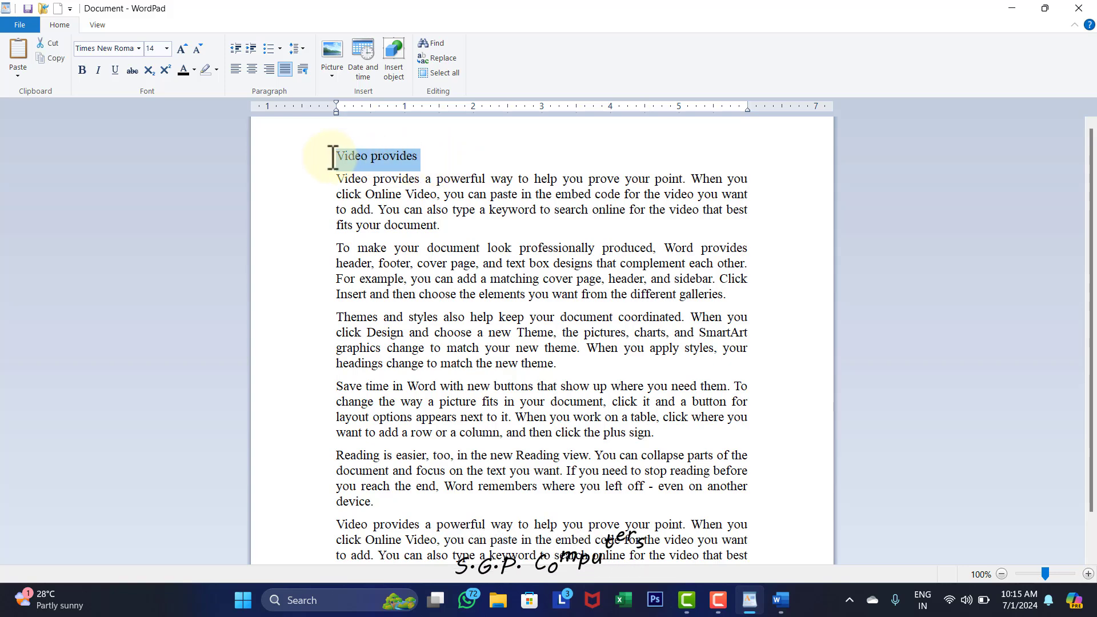
click(181, 49)
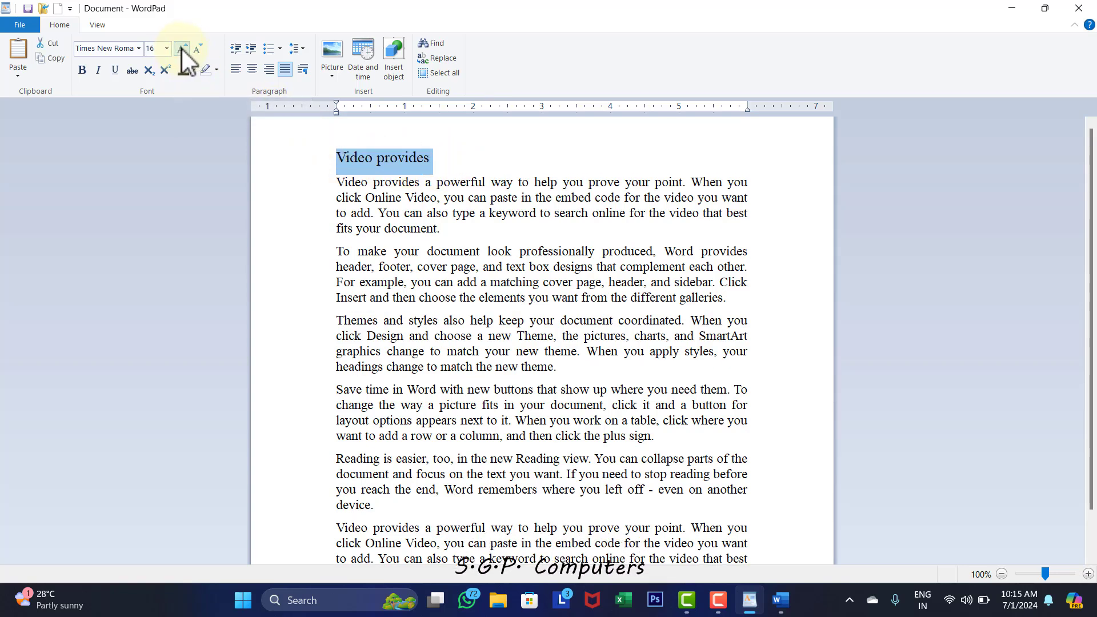
click(182, 49)
click(182, 50)
click(182, 49)
click(182, 49)
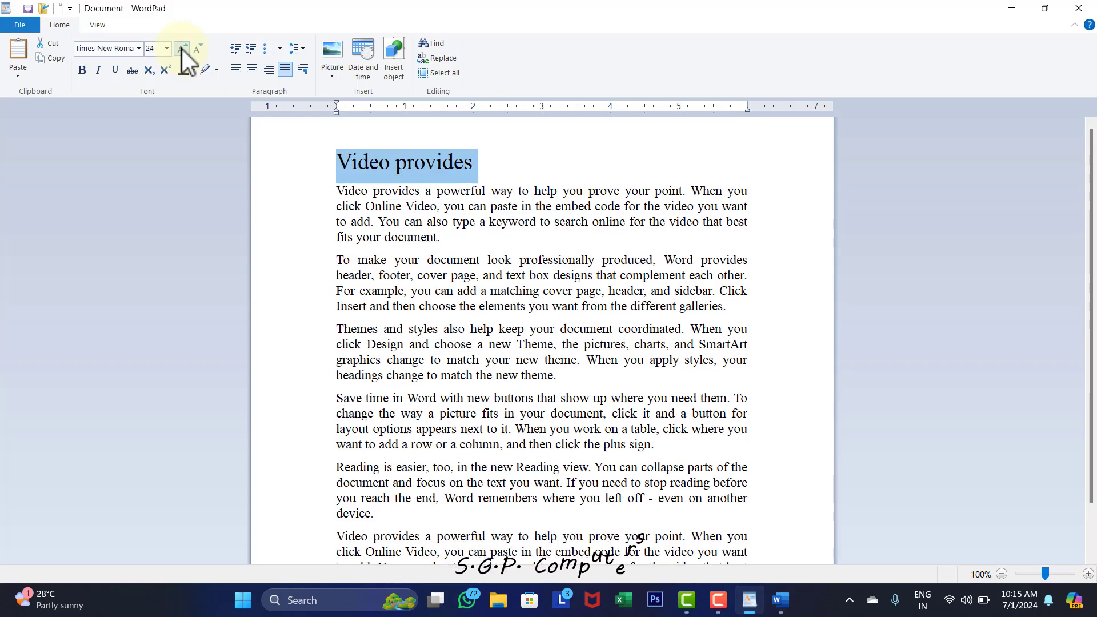
Step: Centre the "Video provides" heading on the page and underline it
click(182, 49)
click(197, 49)
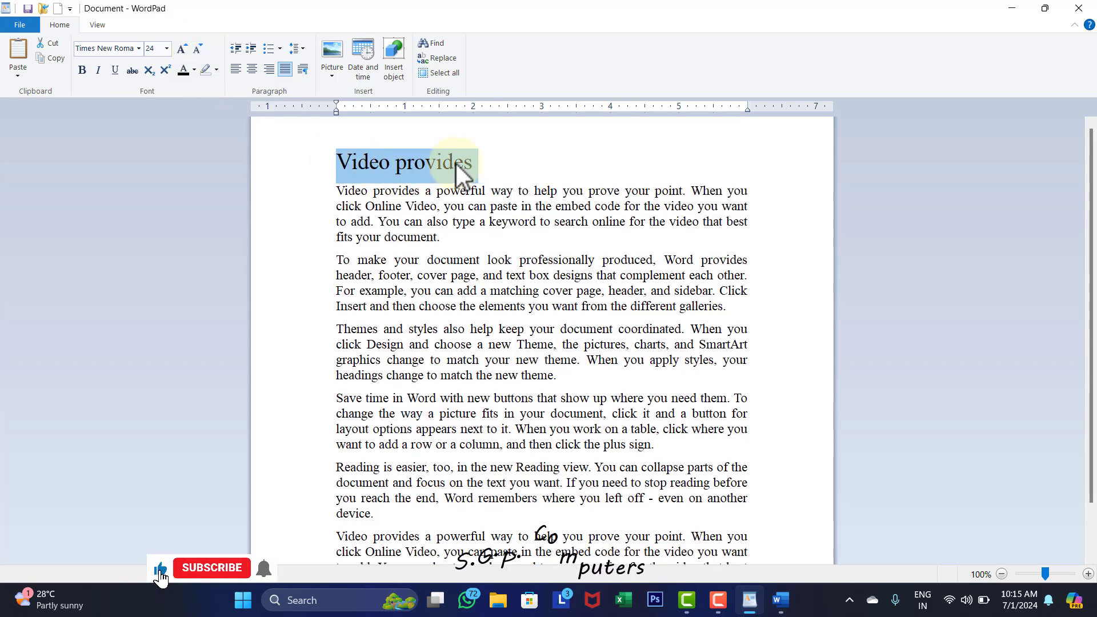
click(250, 73)
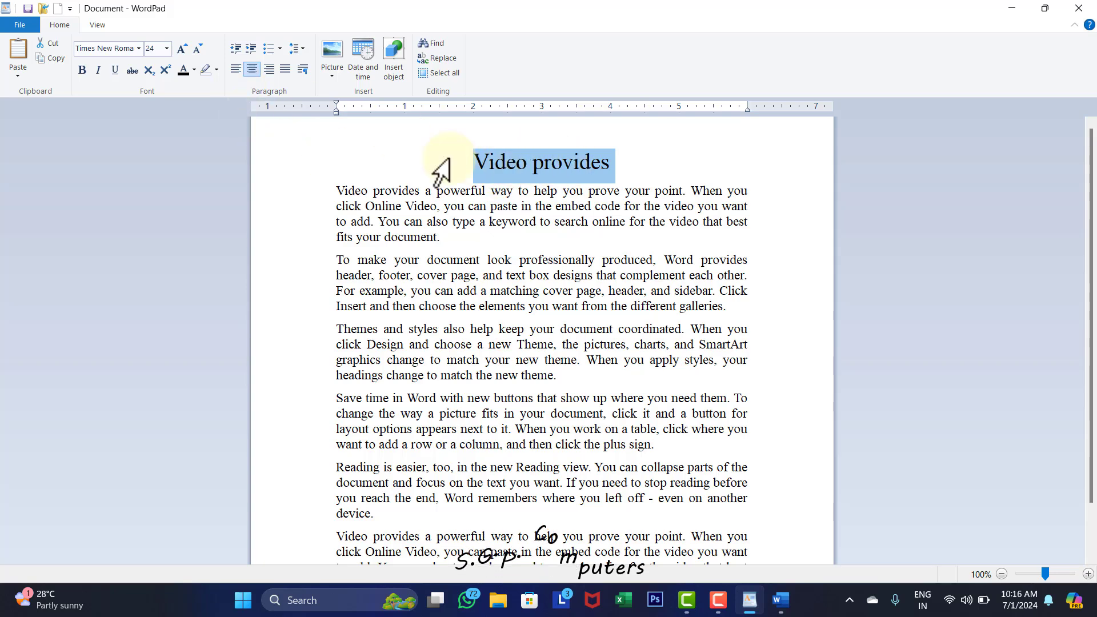
click(609, 168)
drag(610, 168, 490, 170)
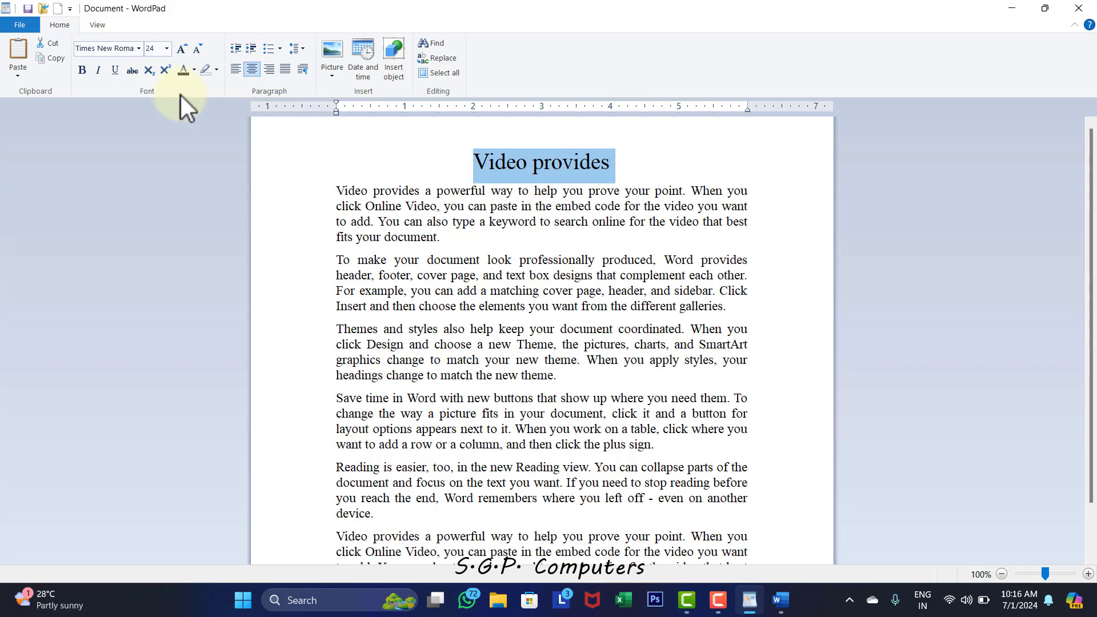
click(115, 71)
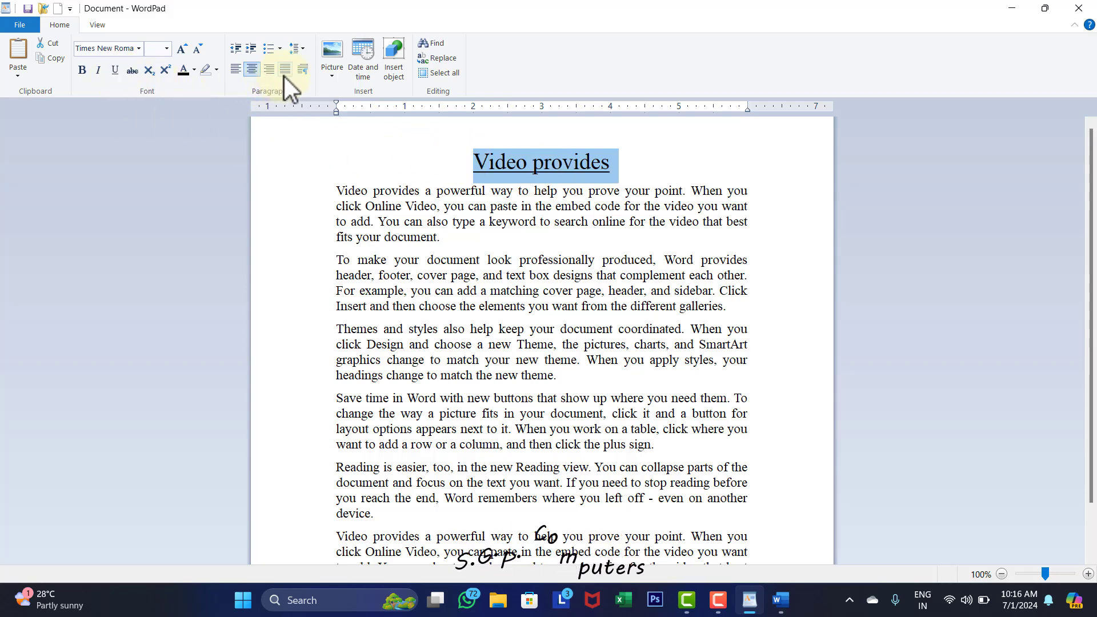
Step: Select all body paragraphs below the heading and align them left, centred, right and finally justified
scroll(490, 274, down, 1)
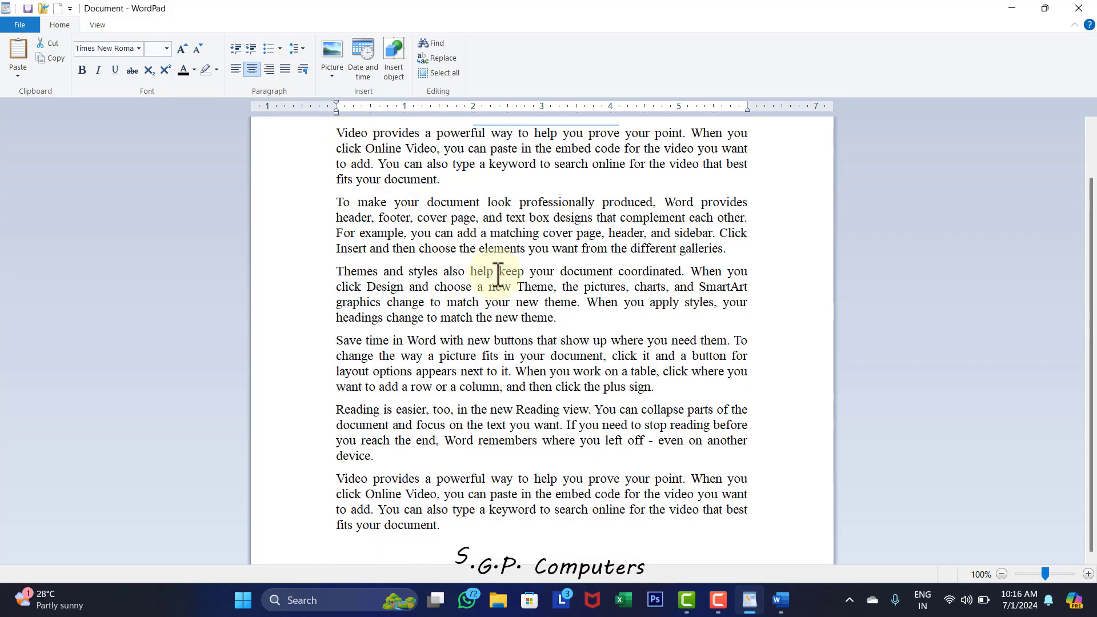
click(431, 529)
drag(432, 531, 346, 197)
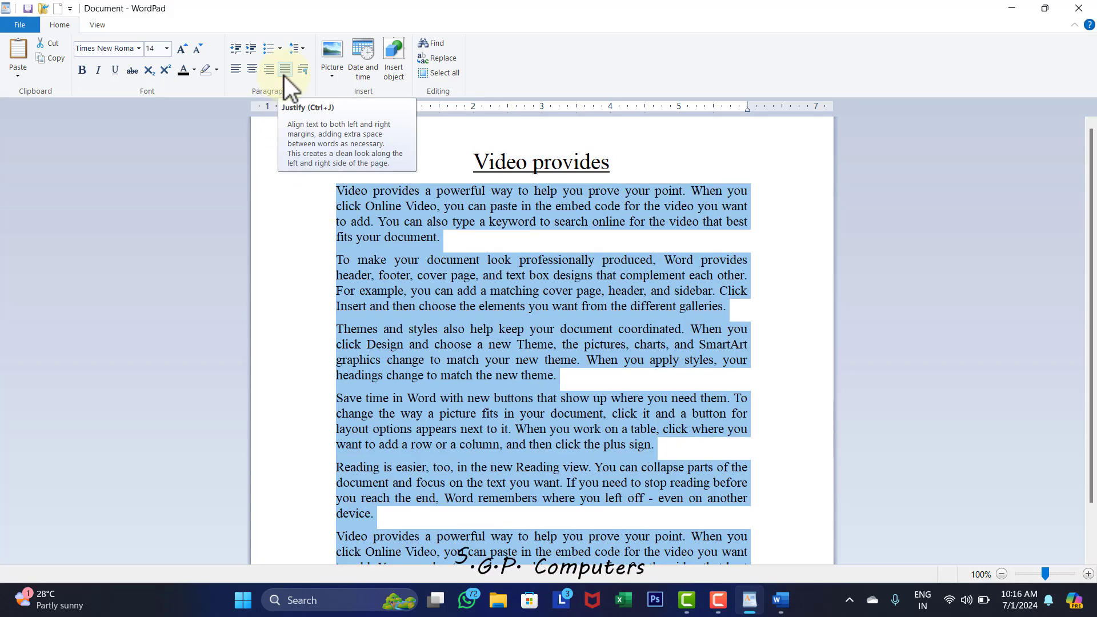
click(238, 73)
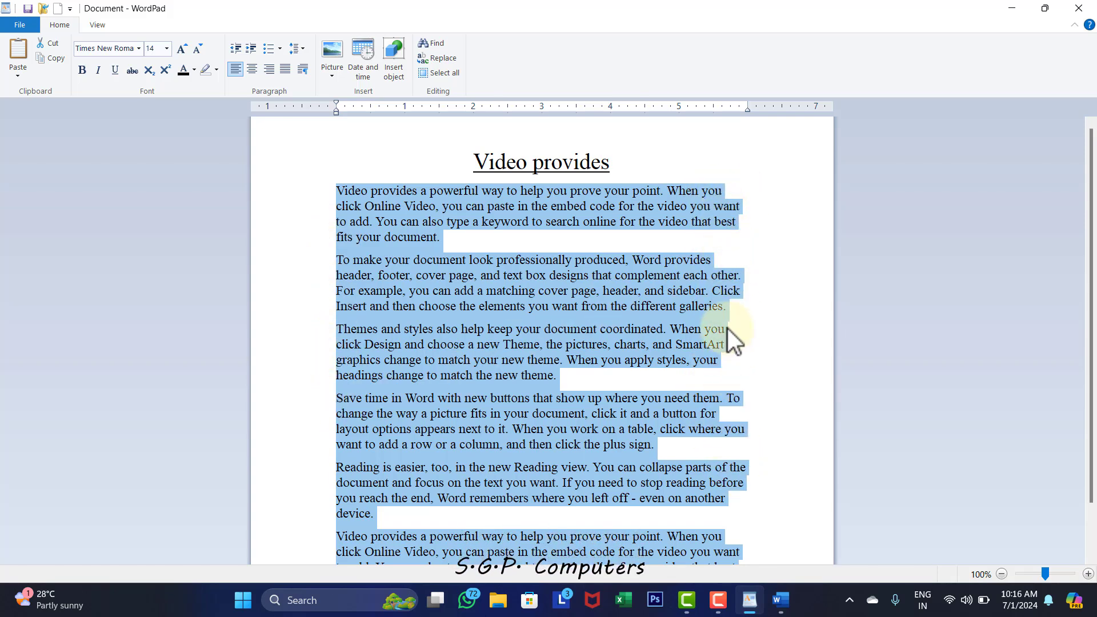
click(255, 74)
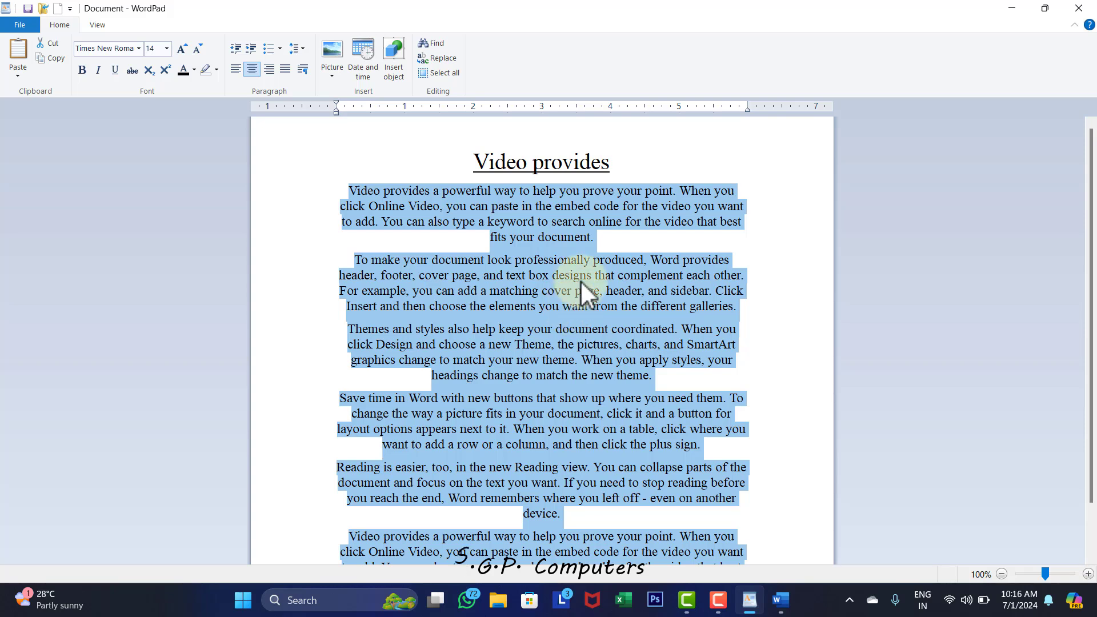
click(270, 70)
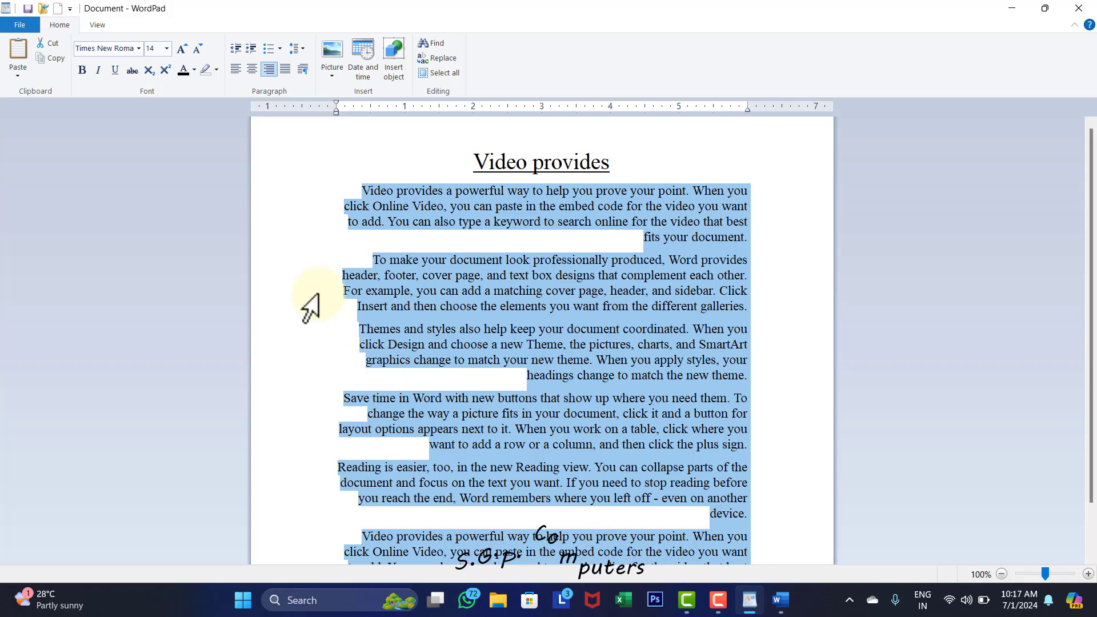
click(287, 70)
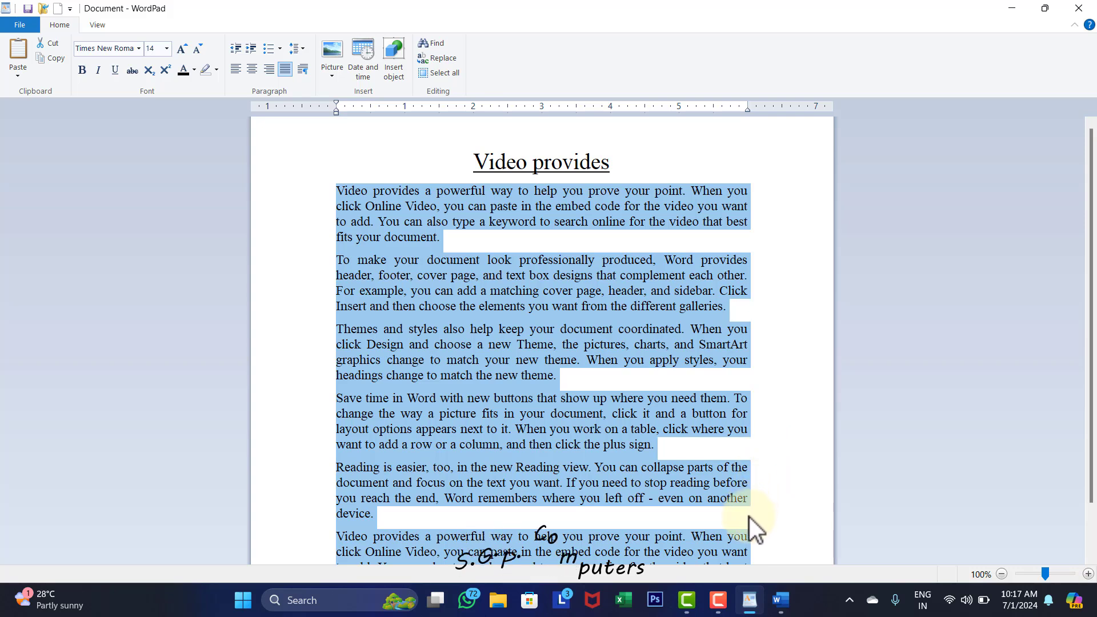
Step: Give the selected body paragraphs a first-line indent of .3 in the Paragraph settings and deselect the text
click(306, 70)
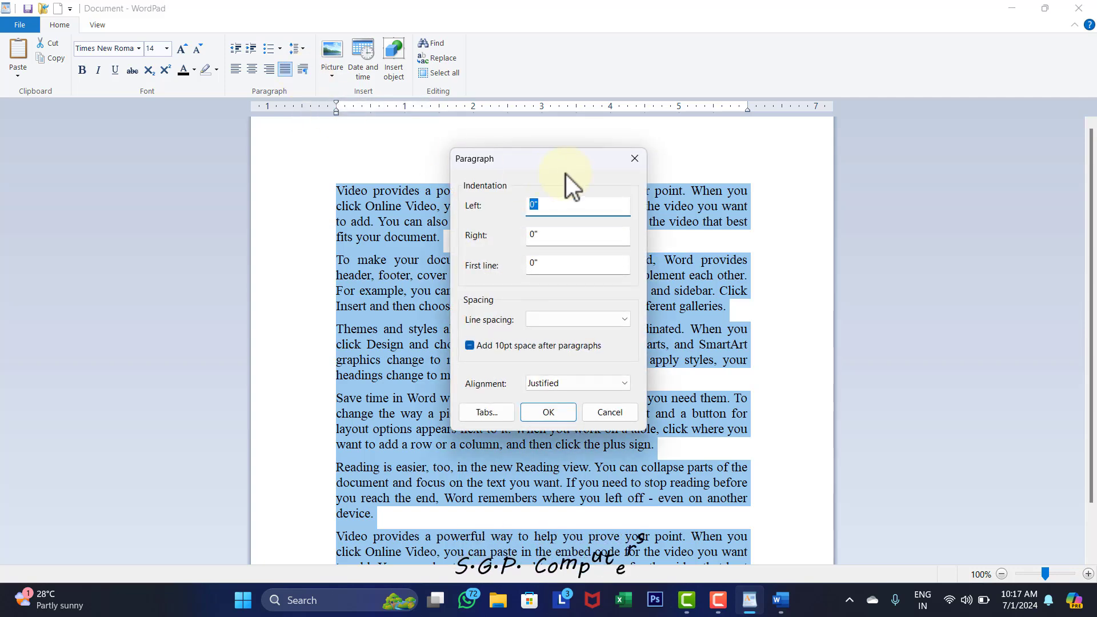
drag(571, 152, 838, 115)
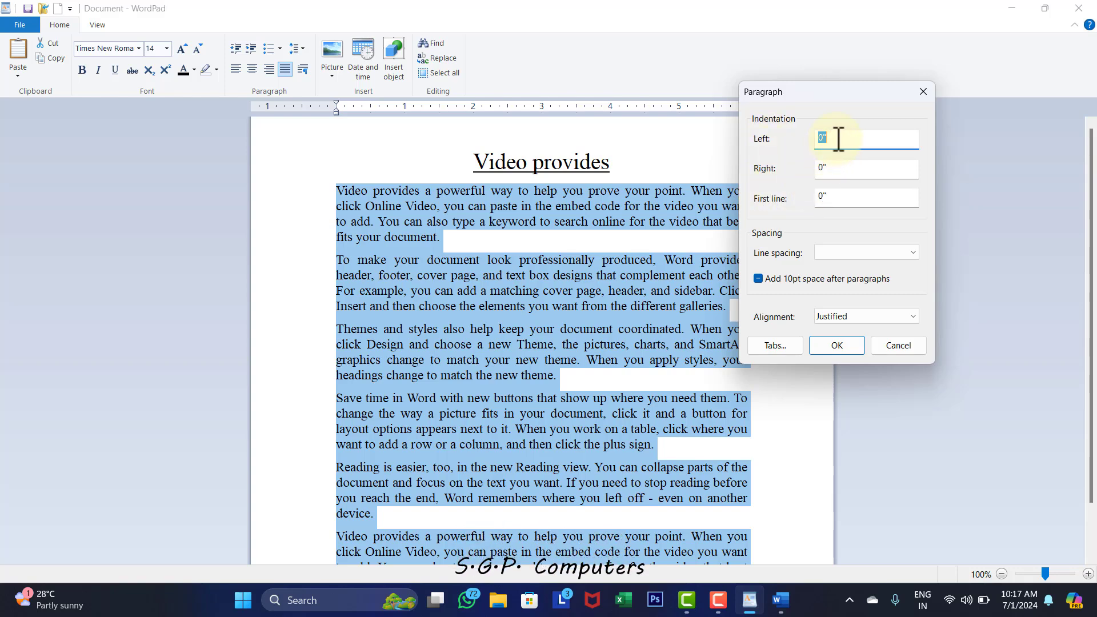
drag(838, 93, 982, 154)
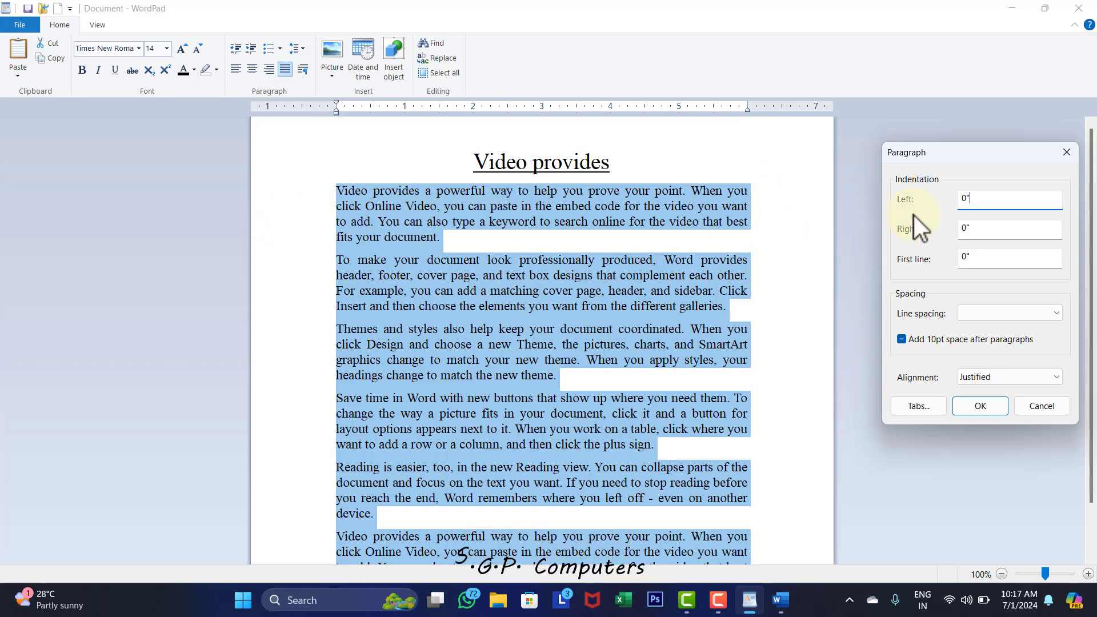
drag(1009, 152, 976, 100)
click(958, 207)
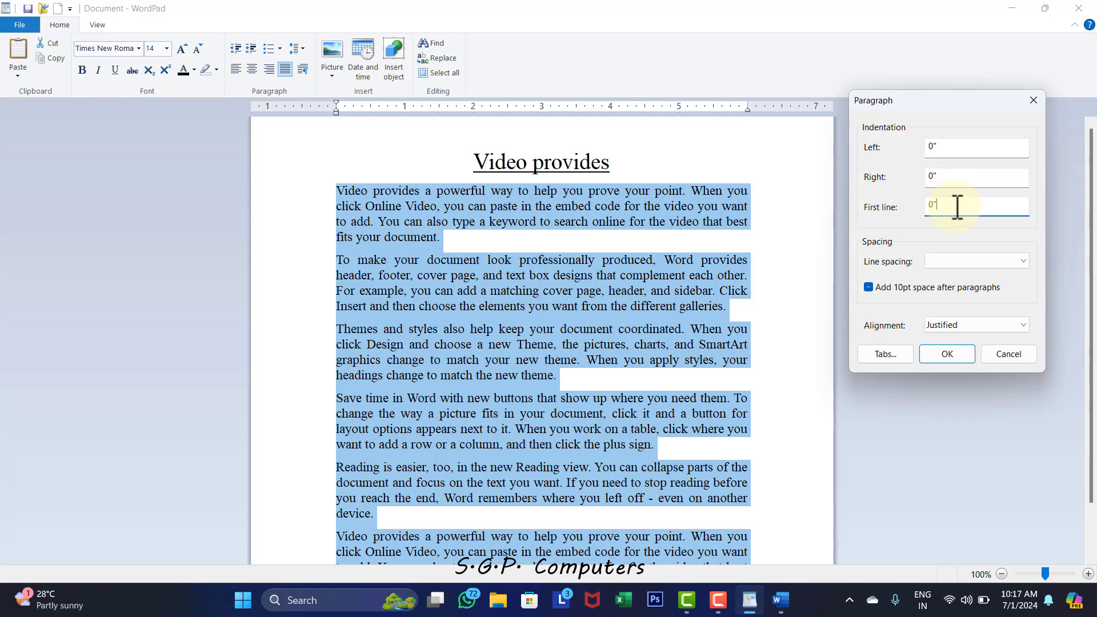
drag(926, 205, 926, 206)
click(962, 206)
drag(962, 205, 892, 203)
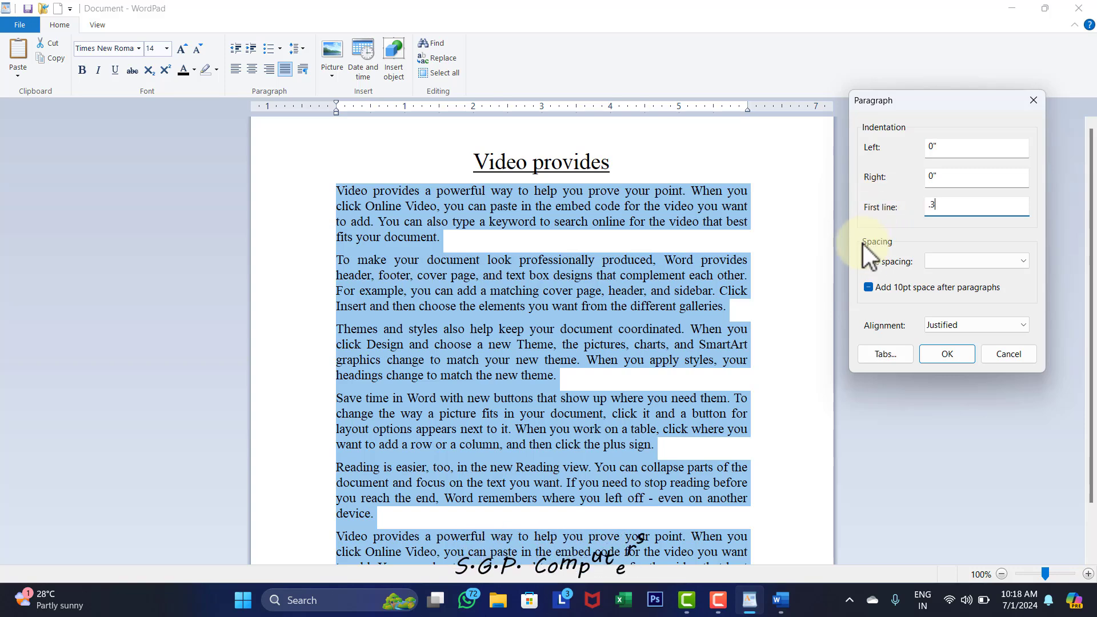
click(935, 355)
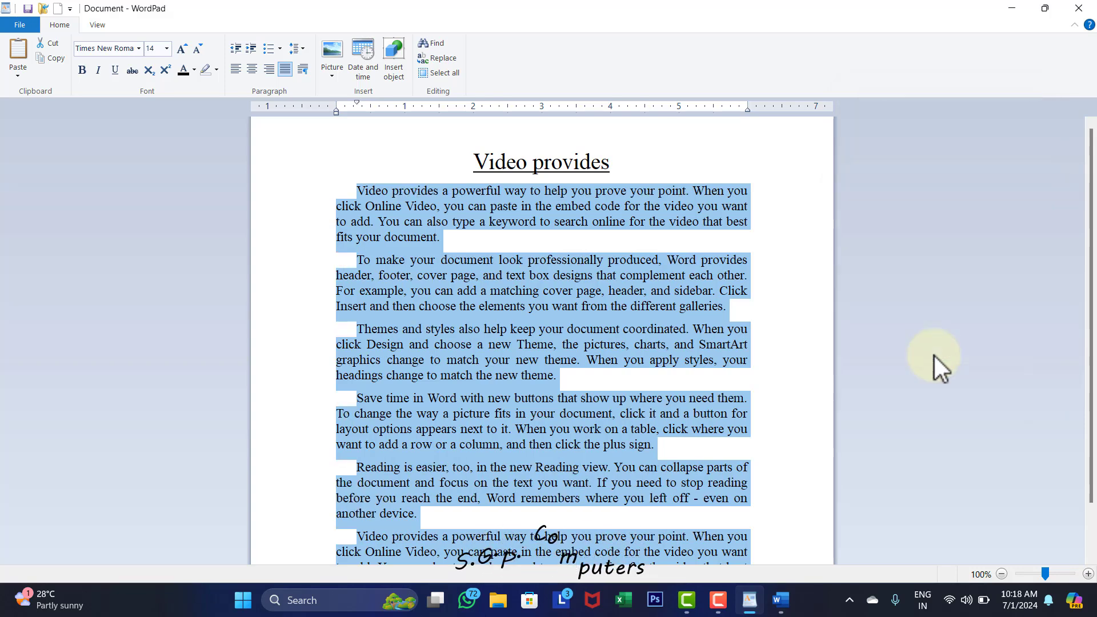
click(806, 260)
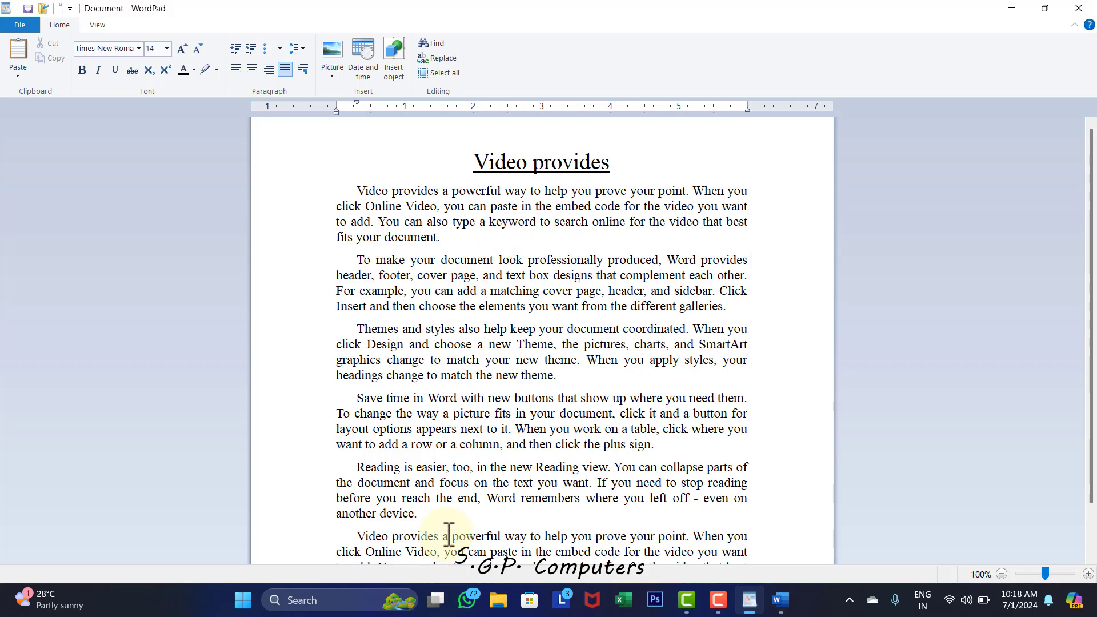
Step: Select the heading with all paragraphs, examine the line spacing and alignment options in the Paragraph settings, and close them without changes
scroll(448, 535, down, 1)
drag(462, 529, 289, 115)
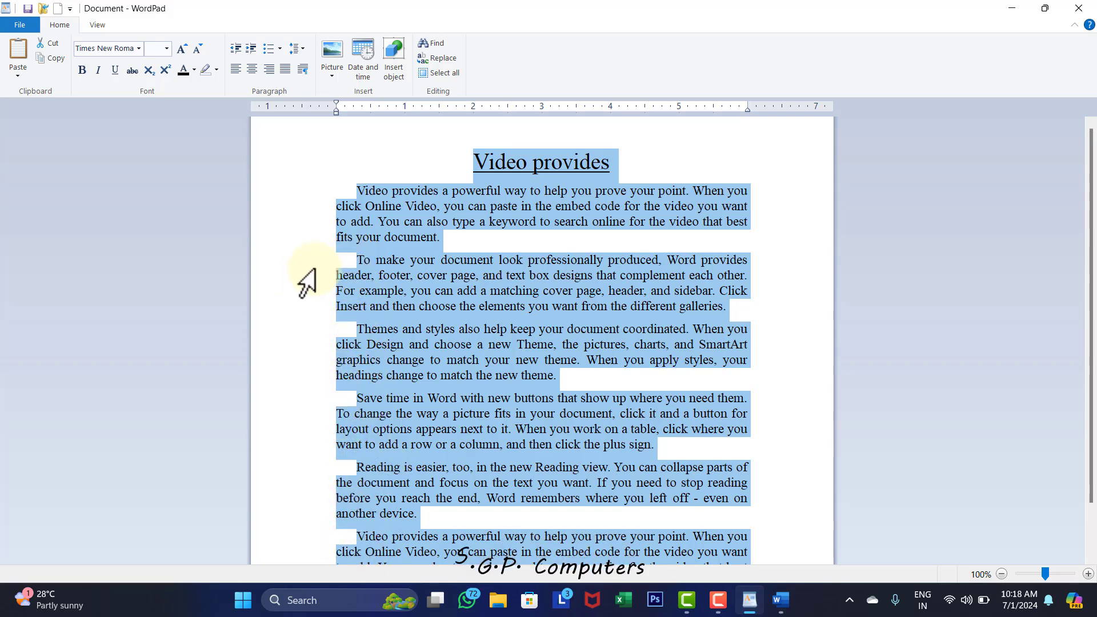
click(302, 71)
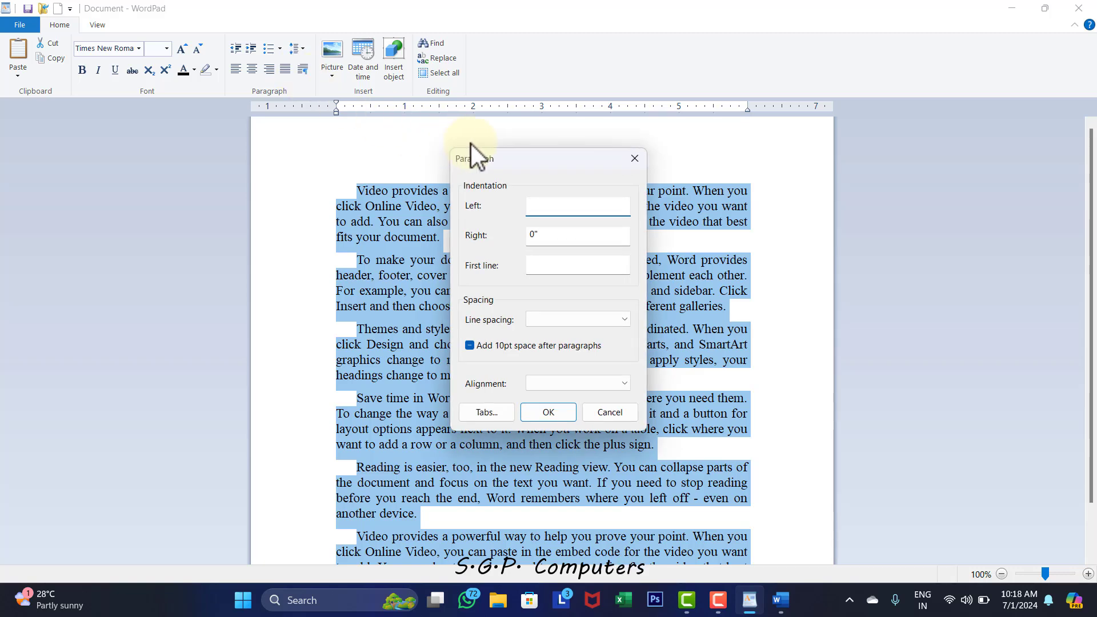
drag(600, 166, 861, 129)
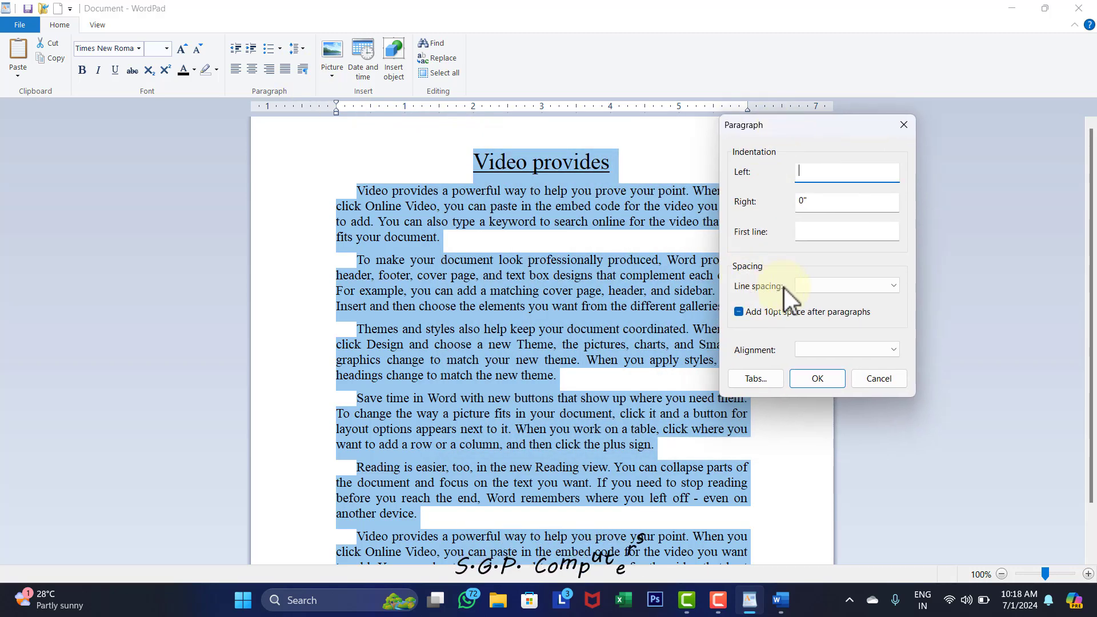
click(894, 289)
click(895, 288)
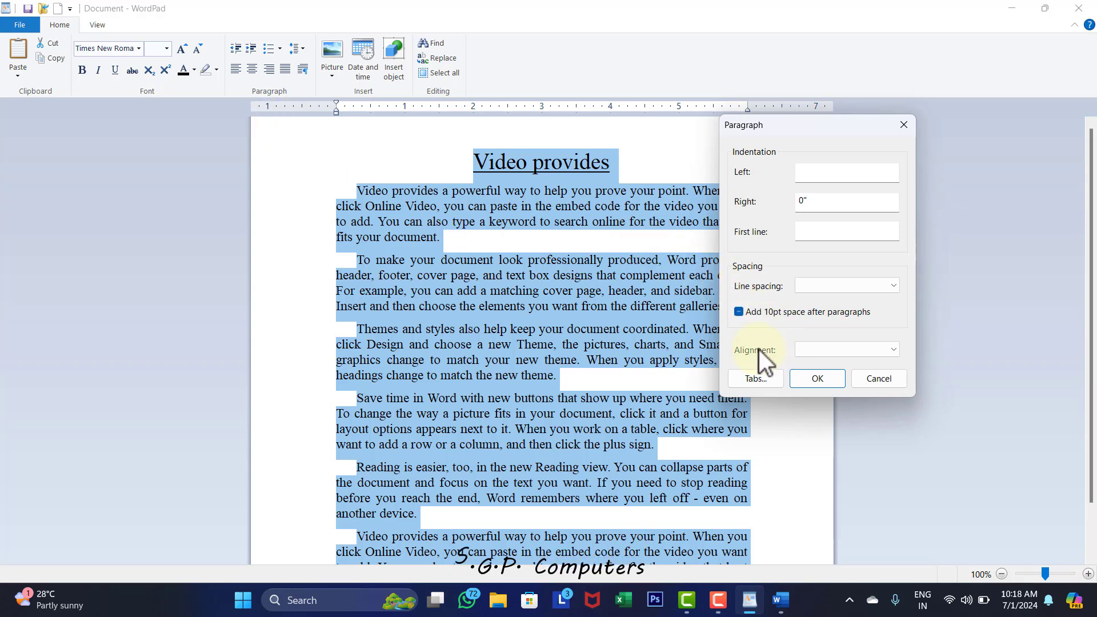
click(893, 349)
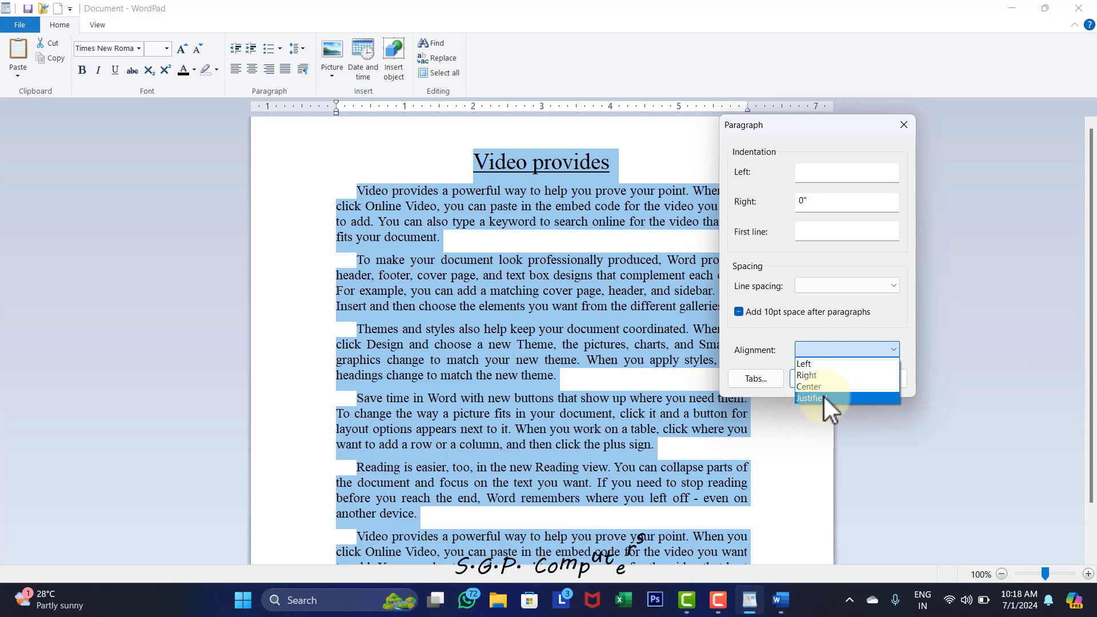
click(784, 338)
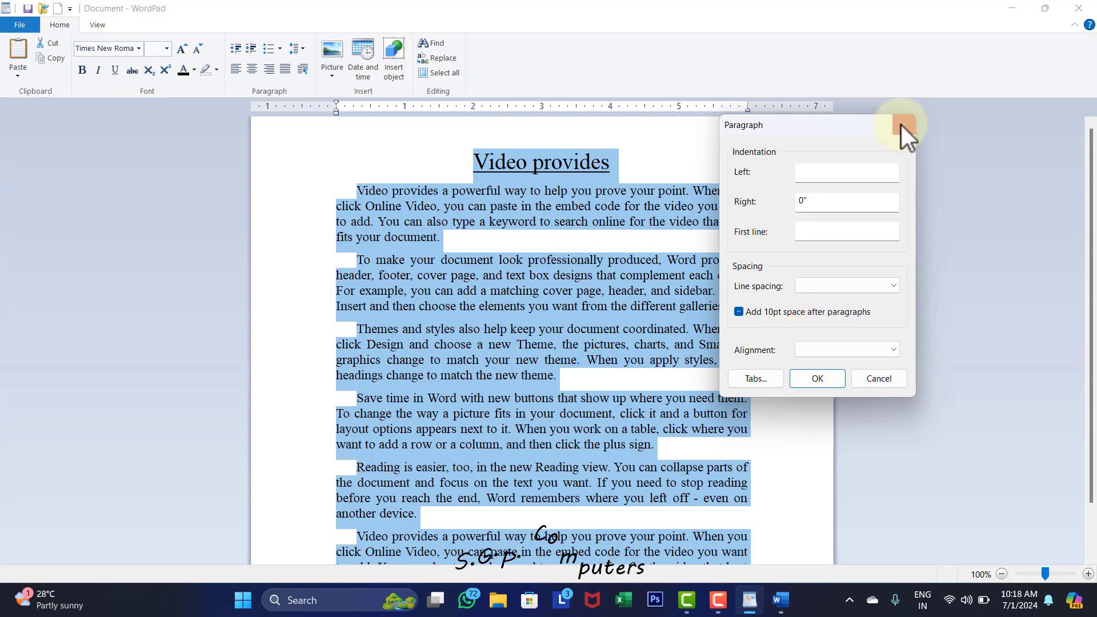
click(904, 123)
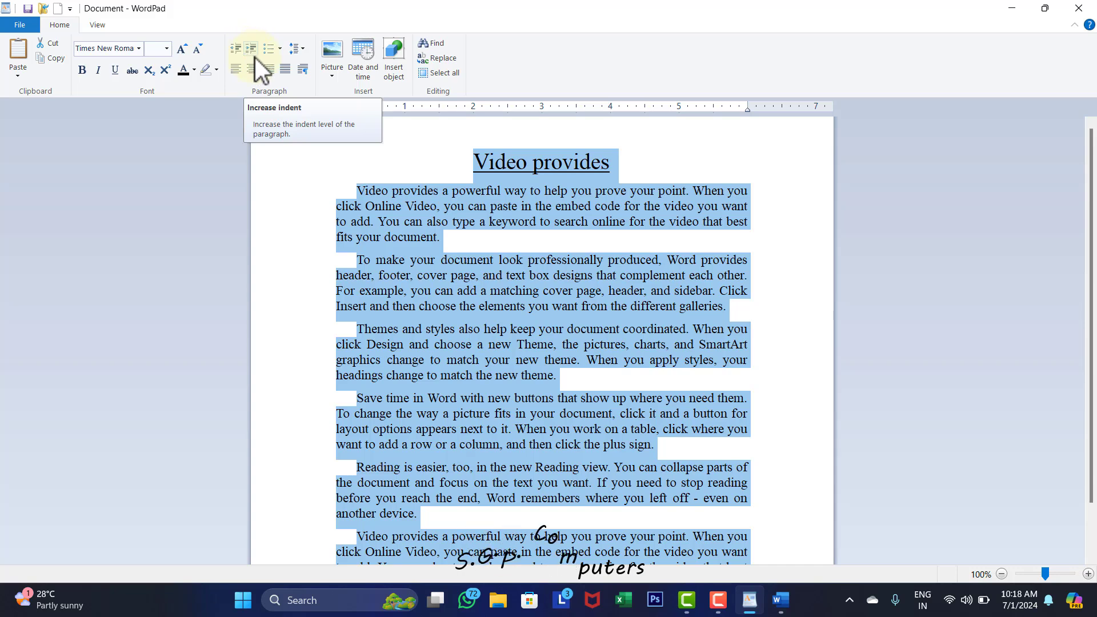
Step: Increase the first body paragraph's indent step by step until its left edge is at 4.5 inches on the ruler
click(459, 244)
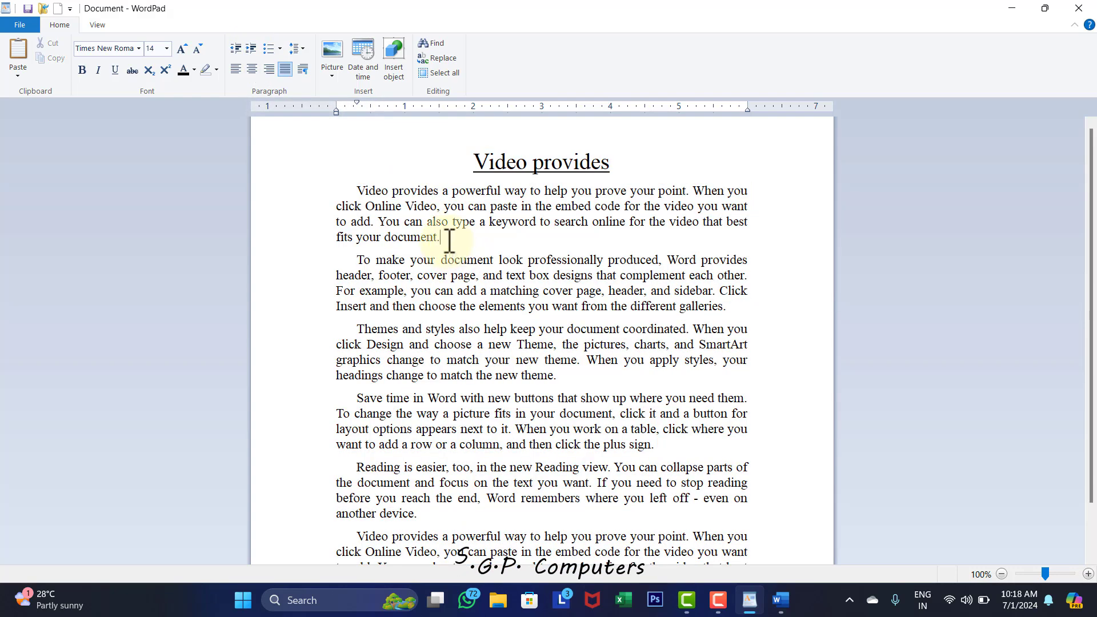
drag(450, 241, 360, 240)
click(474, 241)
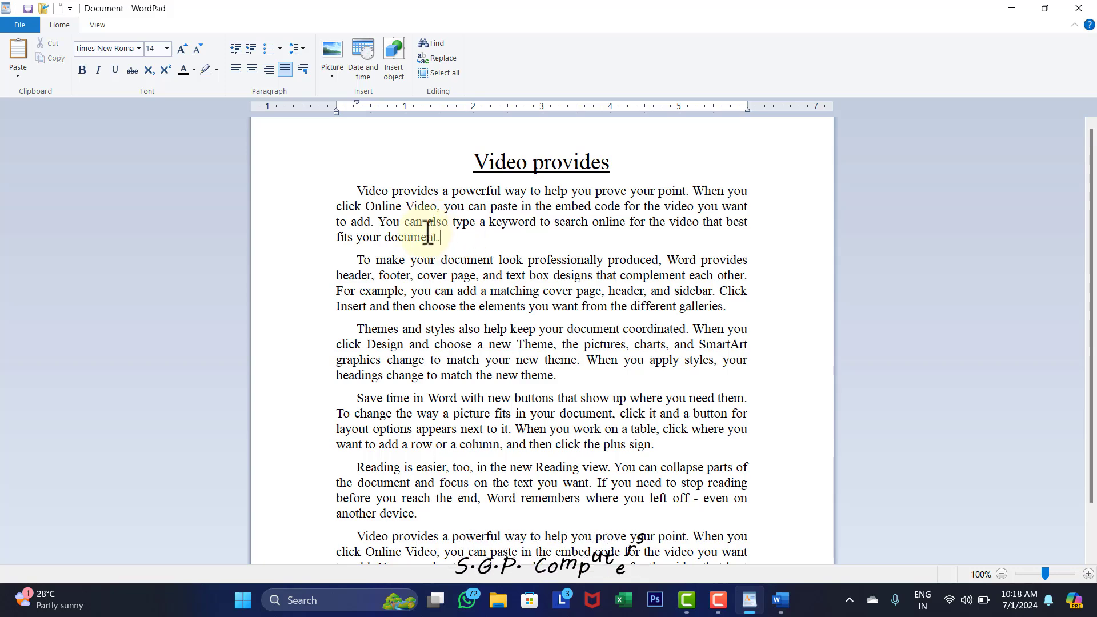
click(252, 49)
click(252, 49)
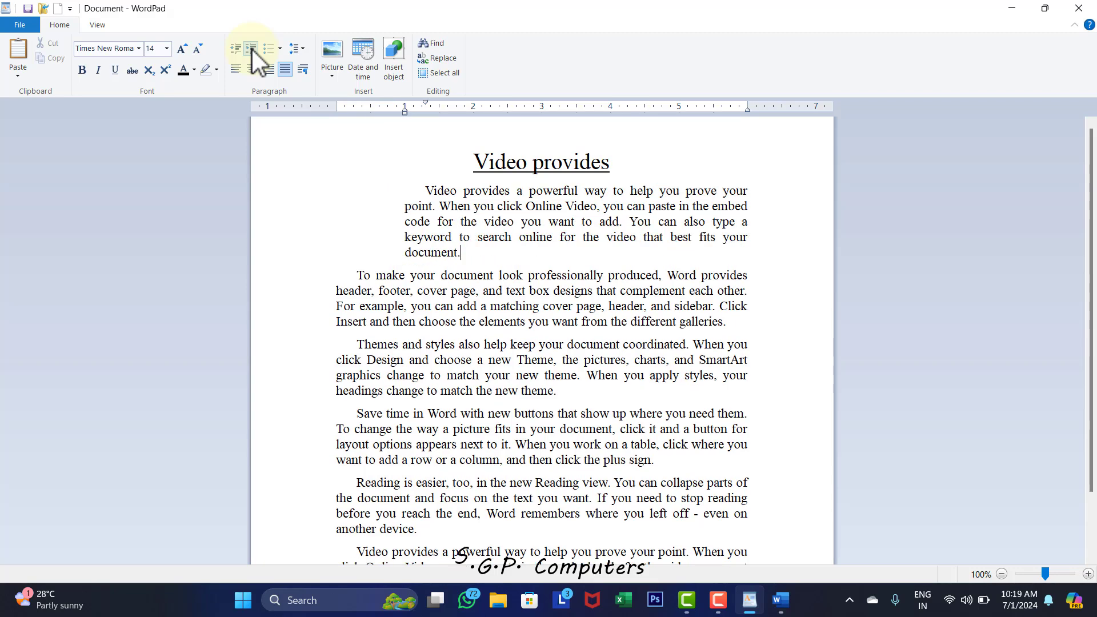
click(252, 50)
click(252, 49)
click(252, 49)
click(252, 50)
click(252, 49)
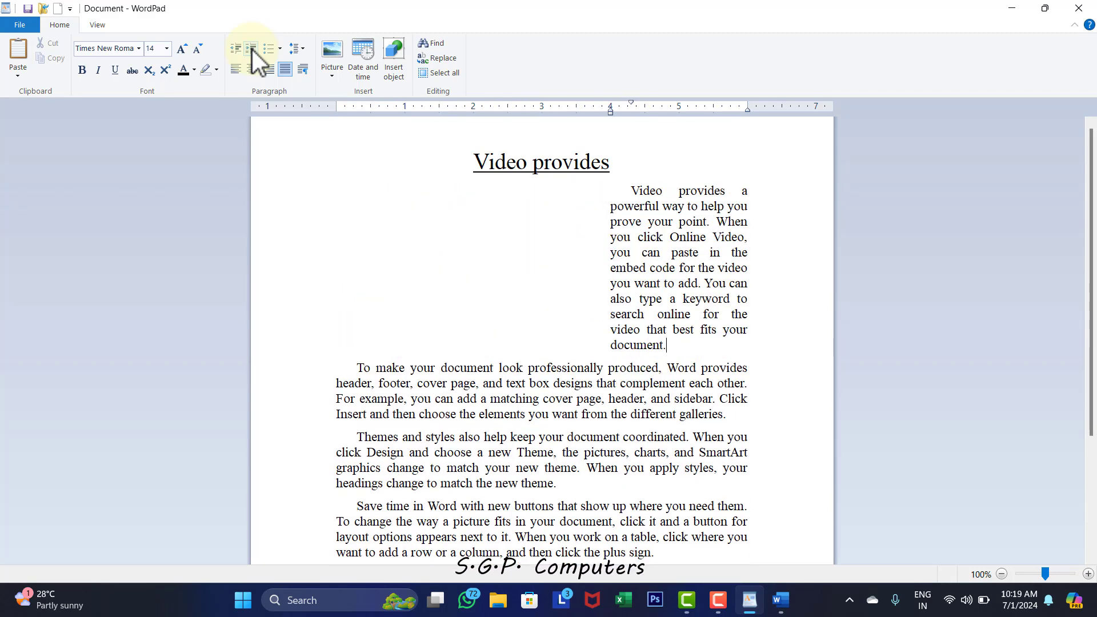
click(252, 49)
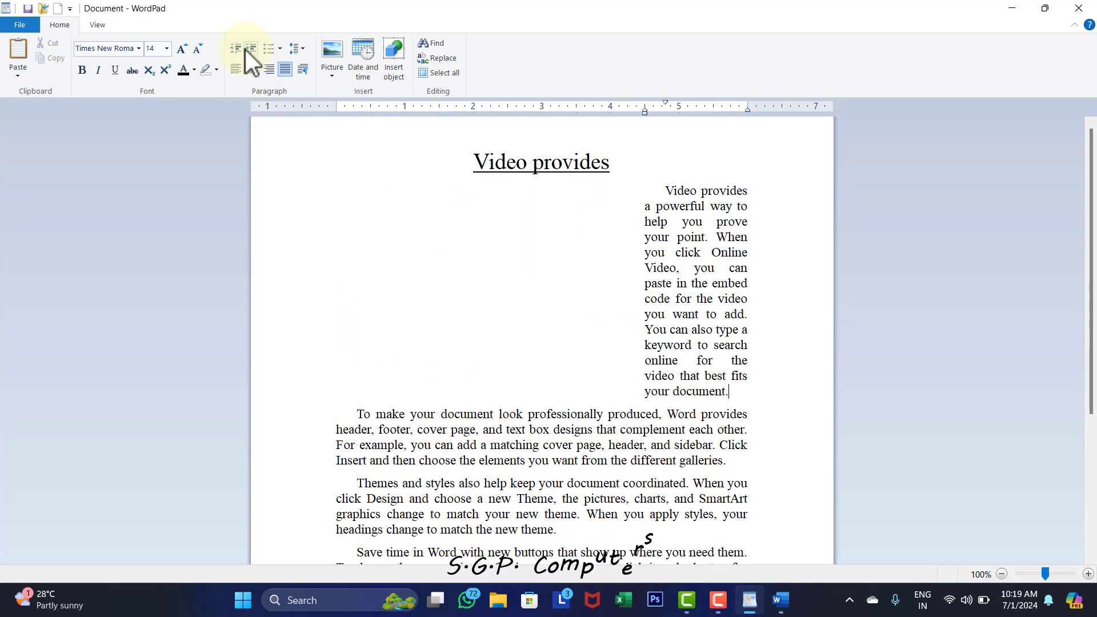
Step: Decrease the first body paragraph's indent step by step until it is back at the page's left margin
click(237, 49)
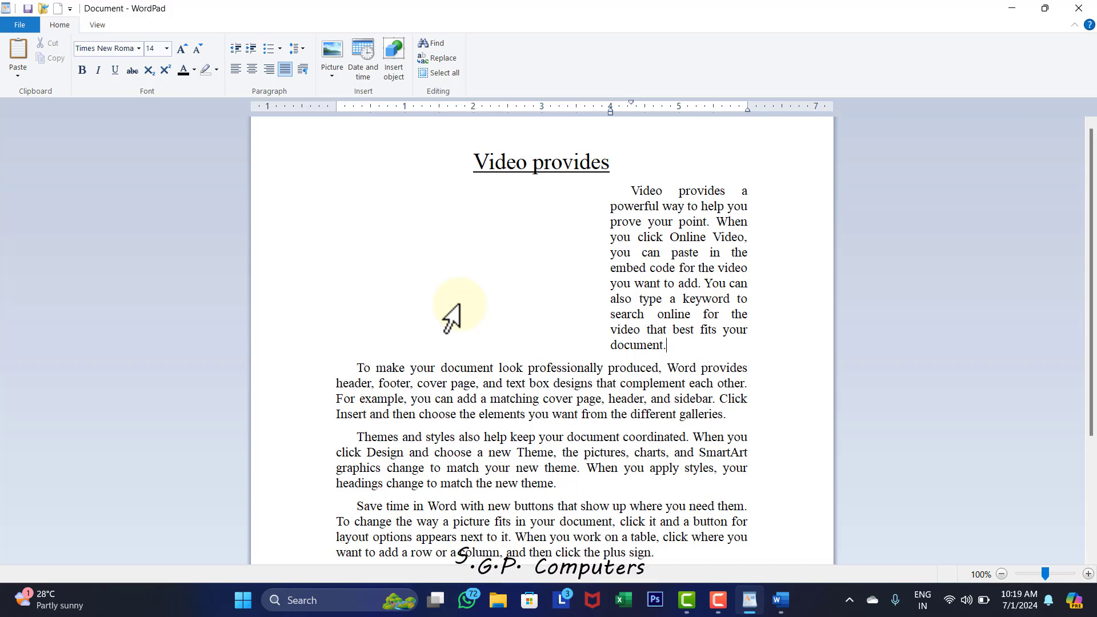
click(594, 274)
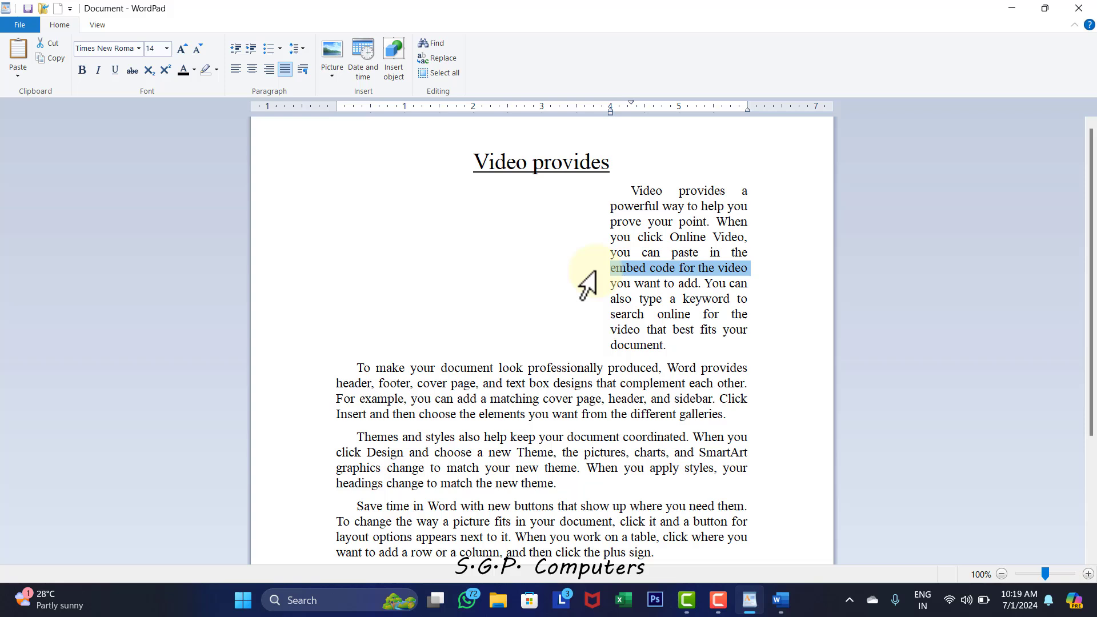
click(671, 245)
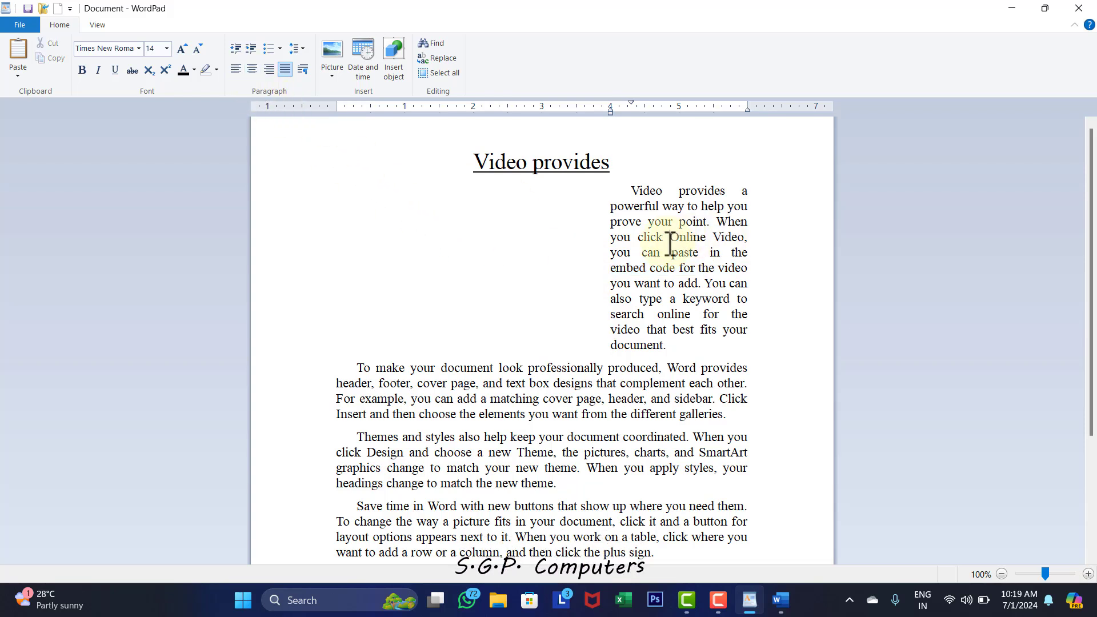
click(238, 53)
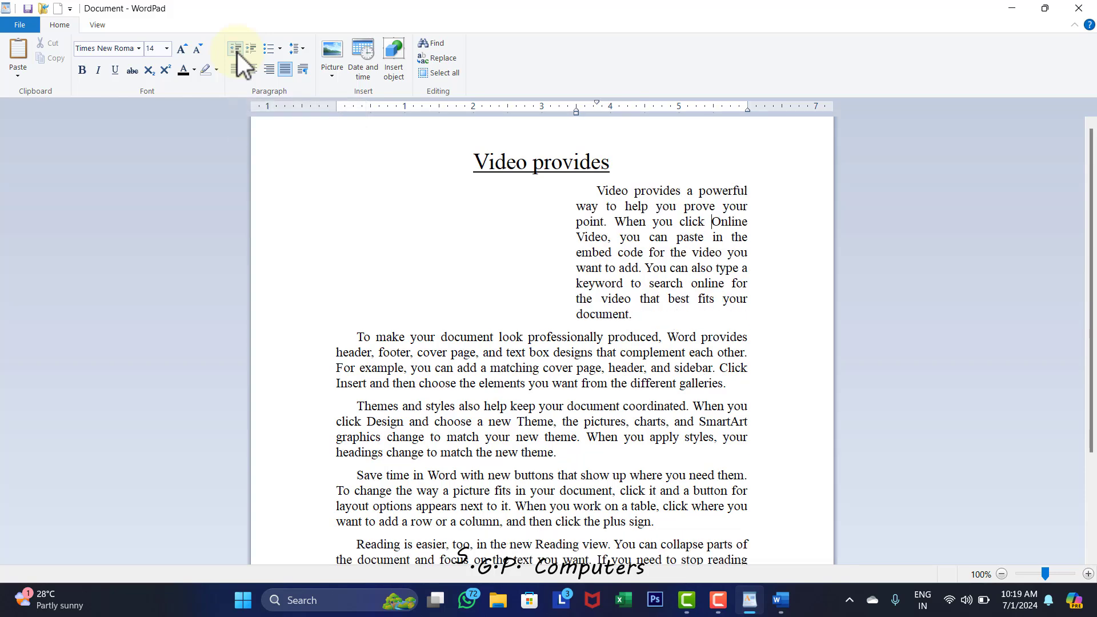
click(238, 52)
click(237, 53)
click(238, 53)
click(238, 53)
click(238, 53)
click(237, 53)
click(238, 53)
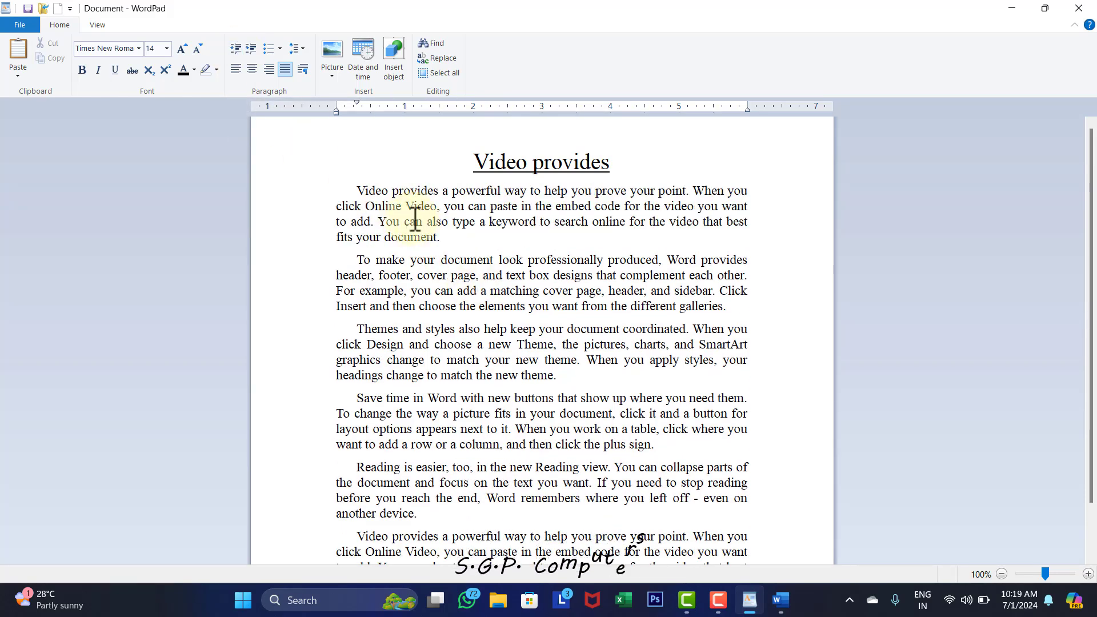
click(280, 50)
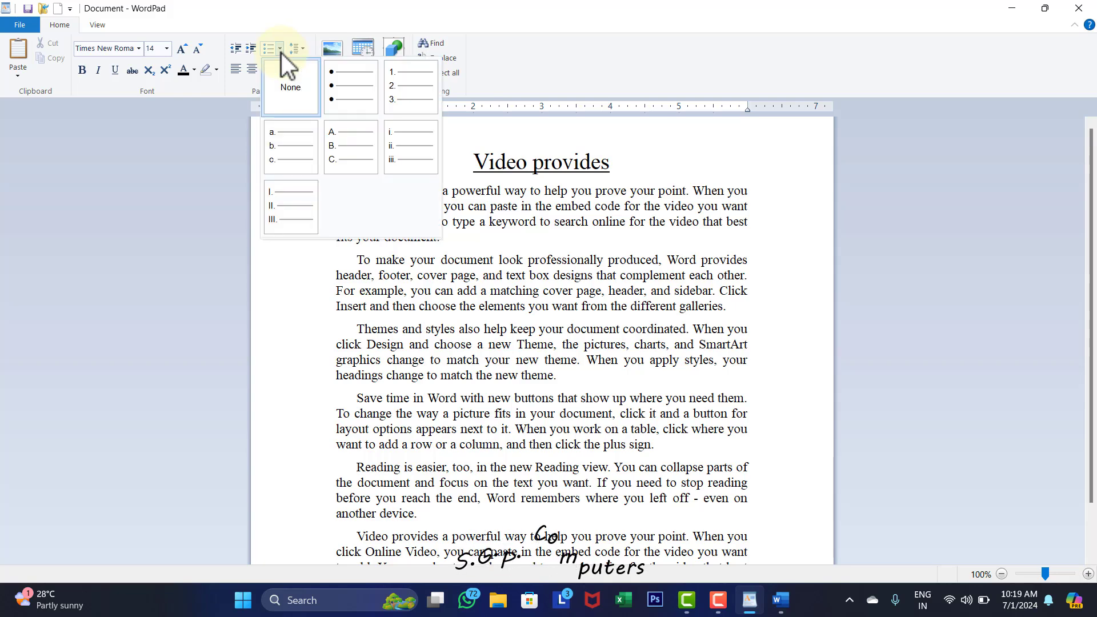
click(218, 131)
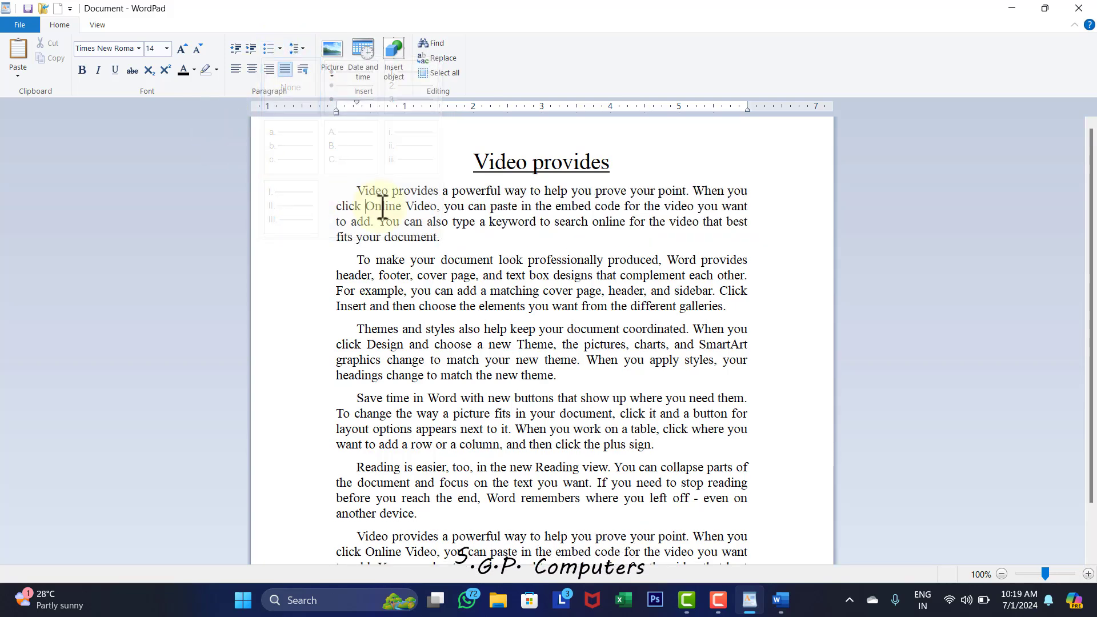
Step: Insert a new paragraph after the first body paragraph reading "Cimputer teen tarha se kaam karta hai .."
key(Return)
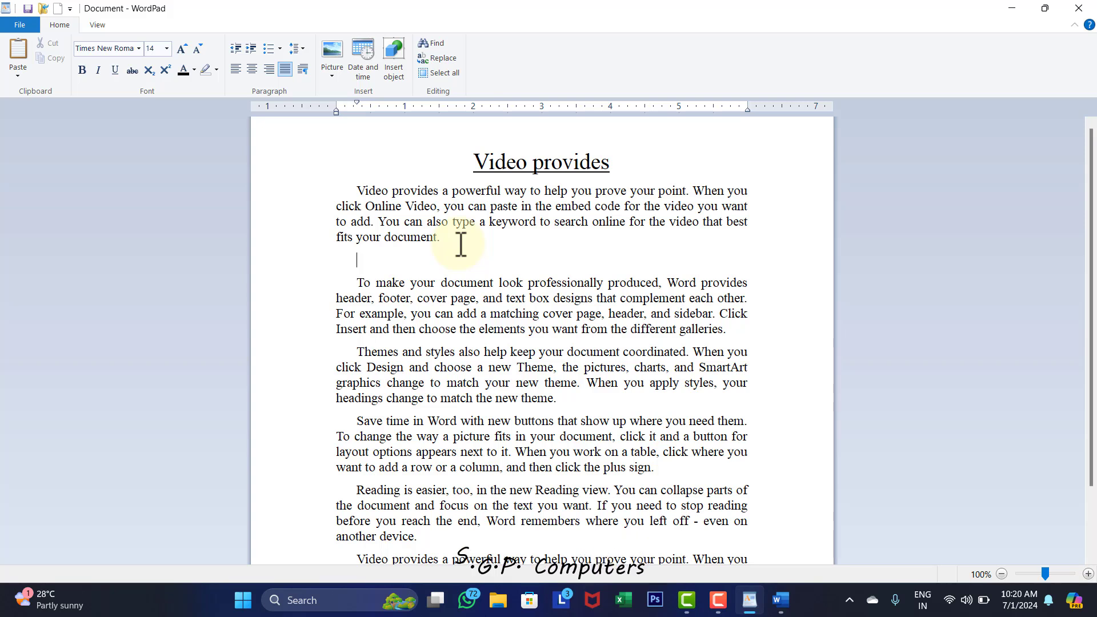
text(Cimputer teen t)
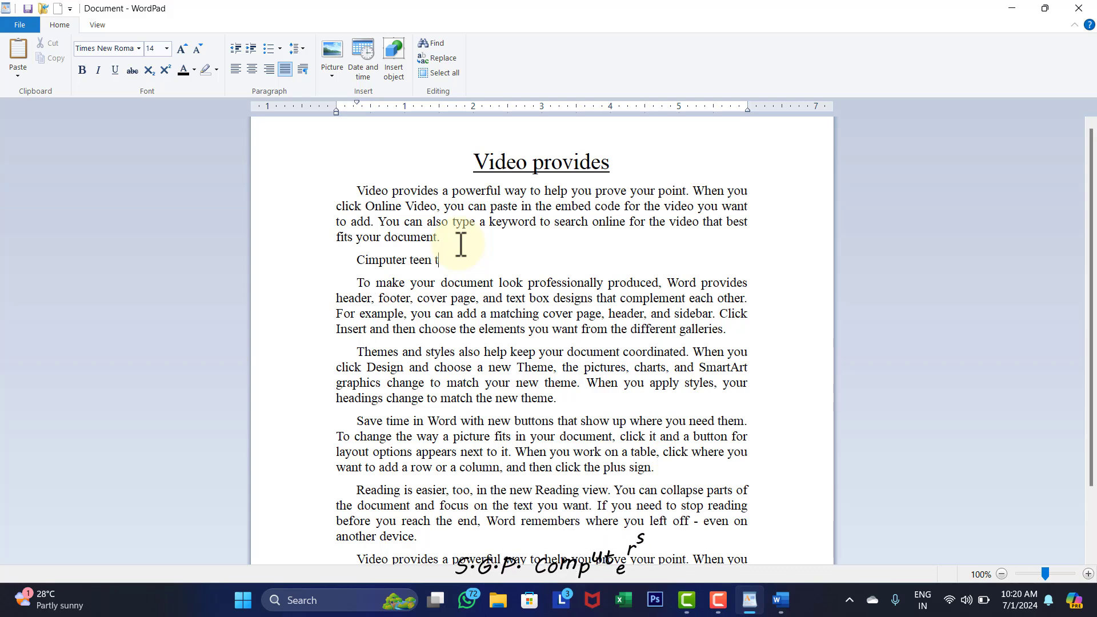
text(arha se kaam)
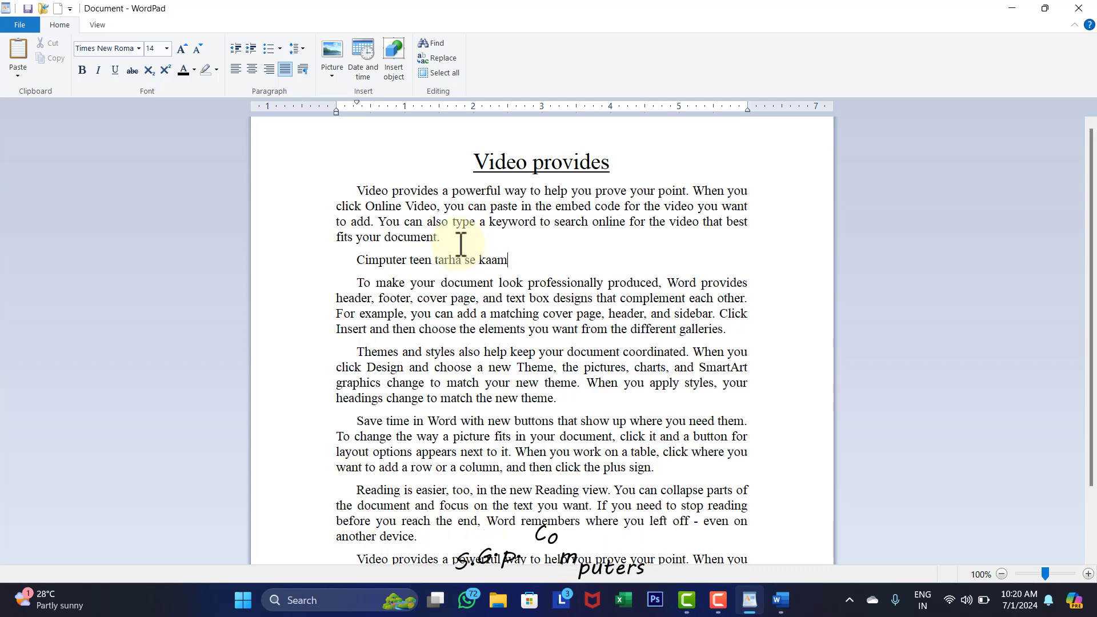
text( karta hai)
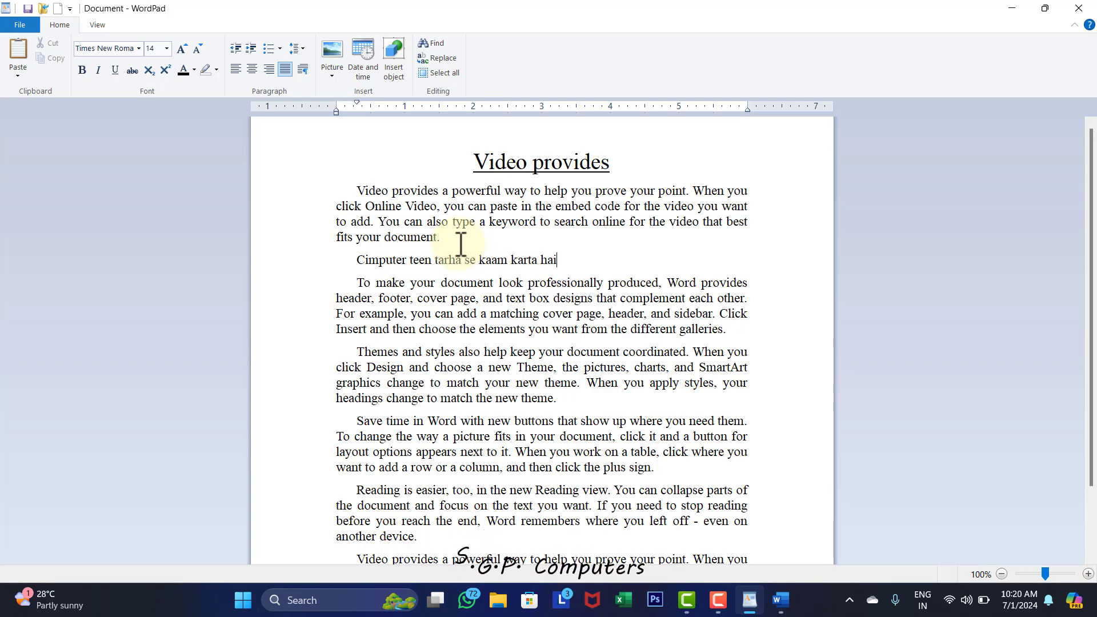
text( ..)
Step: Add the lines INPUT, PROCESS and OUTPUT in capitals as separate paragraphs below the "Cimputer teen tarha" line
key(Return)
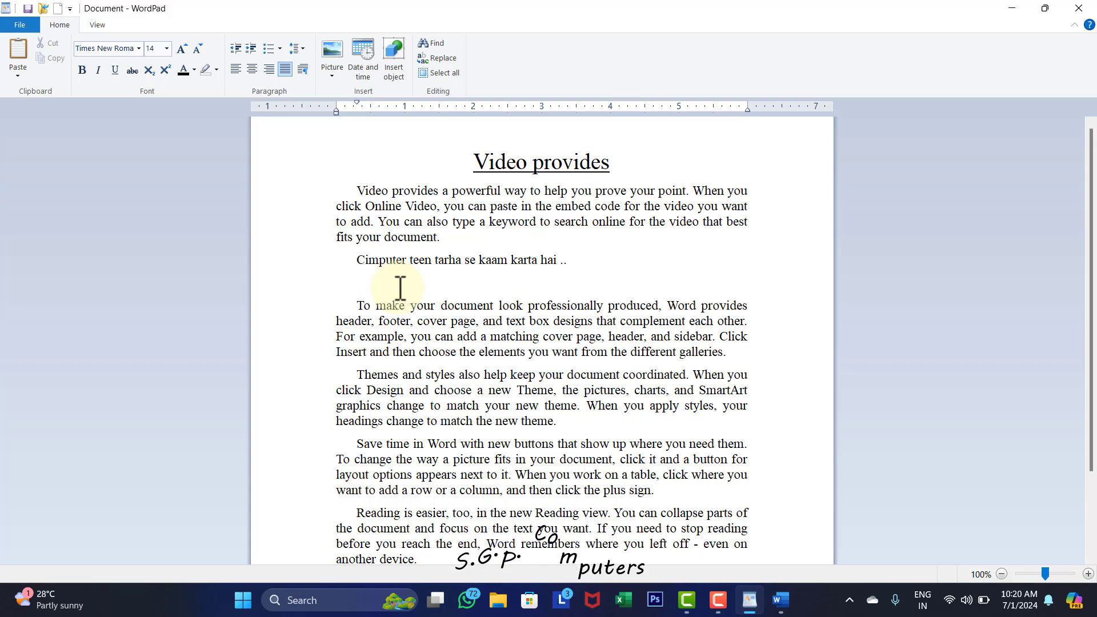
key(Caps_Lock)
text(INPU)
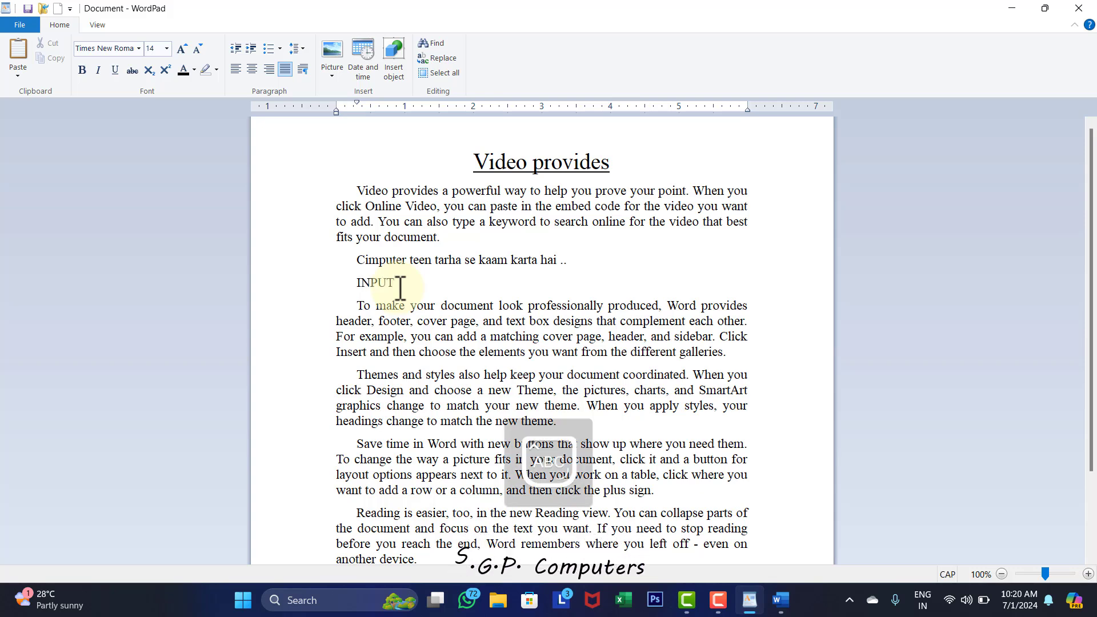
text(T)
key(Return)
text(PR)
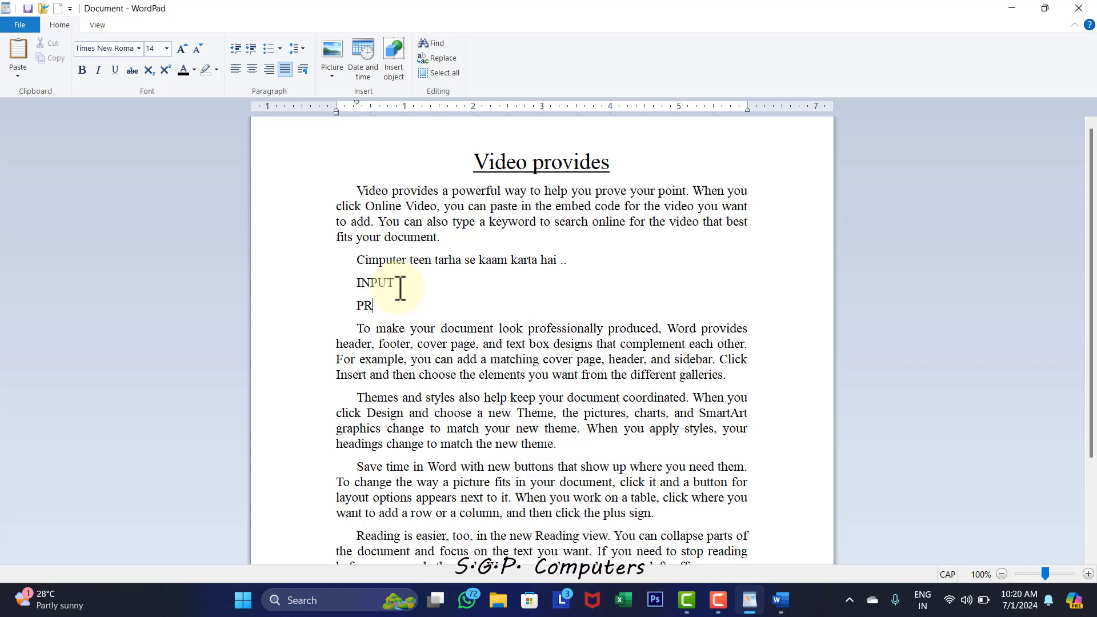
text(OCESS)
key(Return)
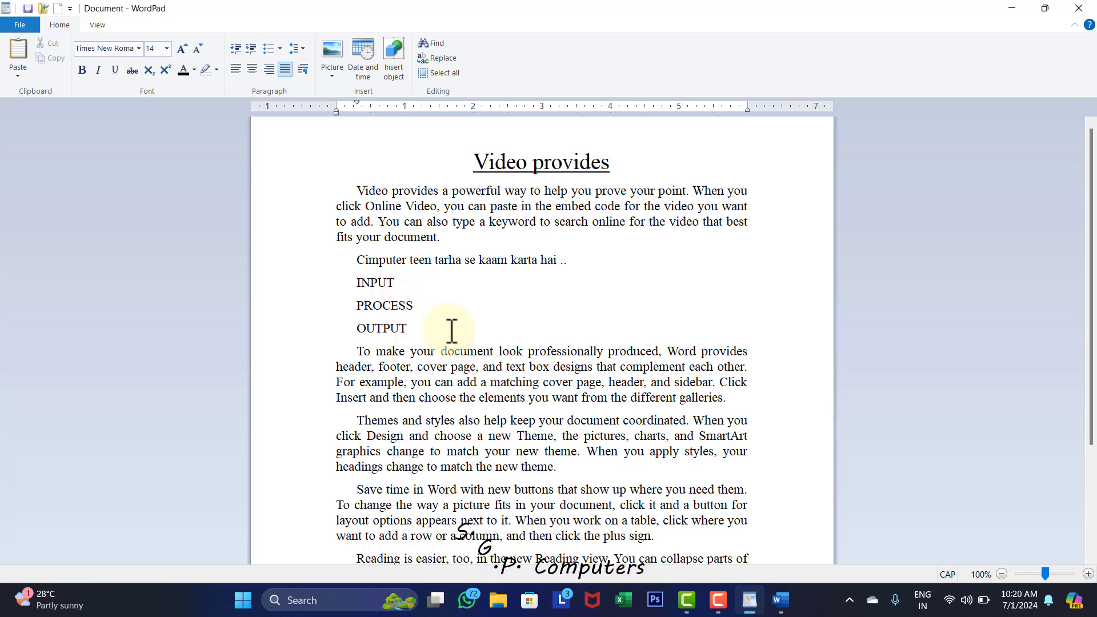
Step: Format the INPUT, PROCESS and OUTPUT lines as a bulleted list and deselect them
double_click(407, 328)
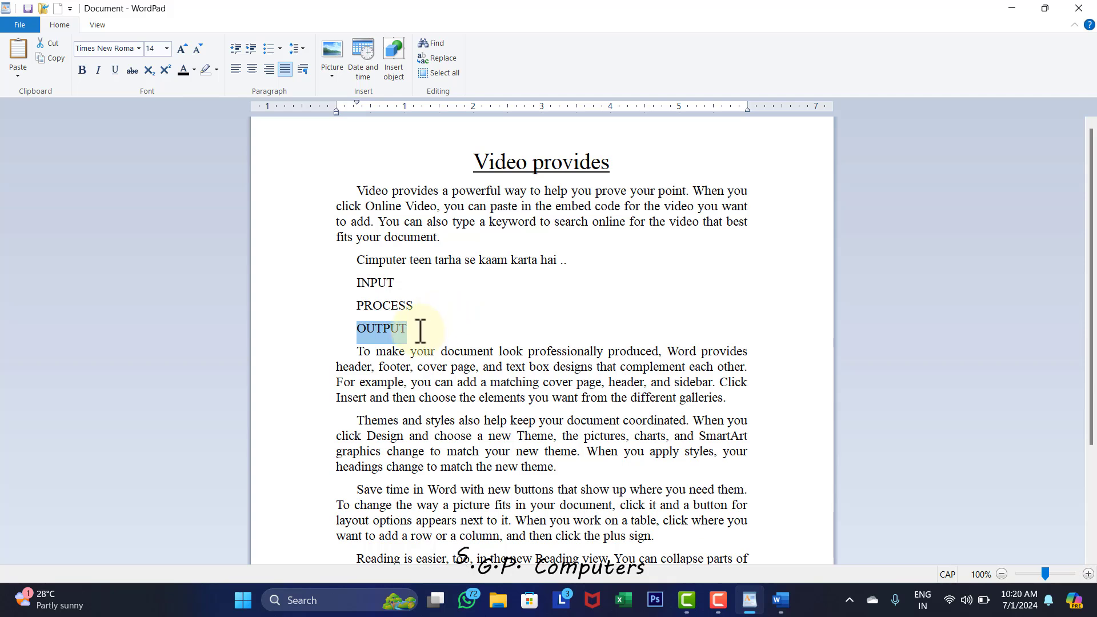
drag(423, 330, 371, 290)
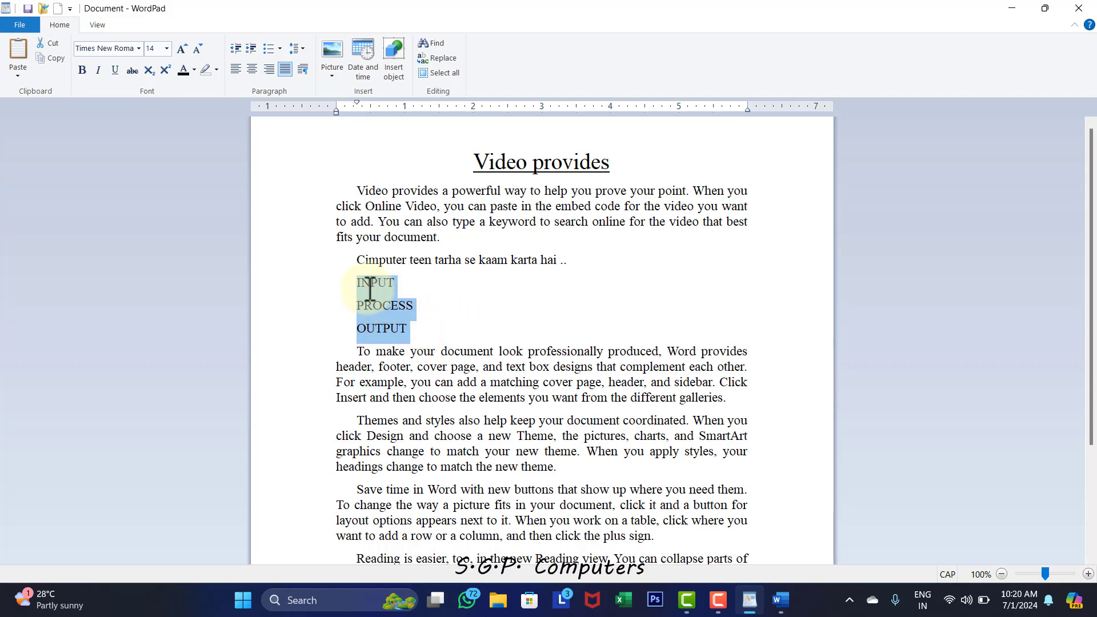
click(279, 49)
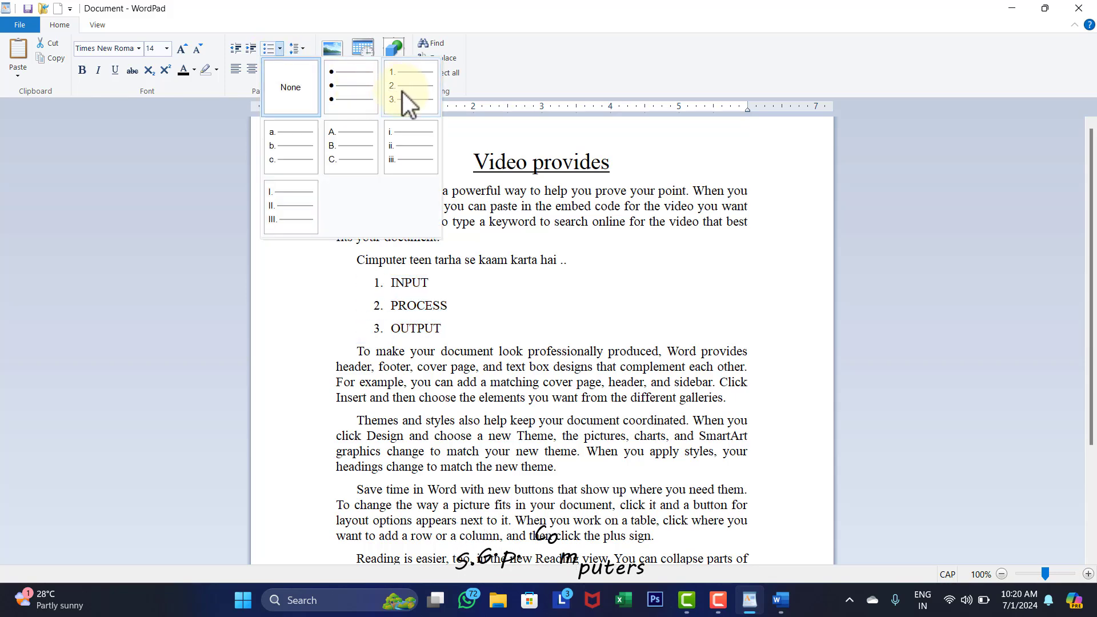
click(349, 98)
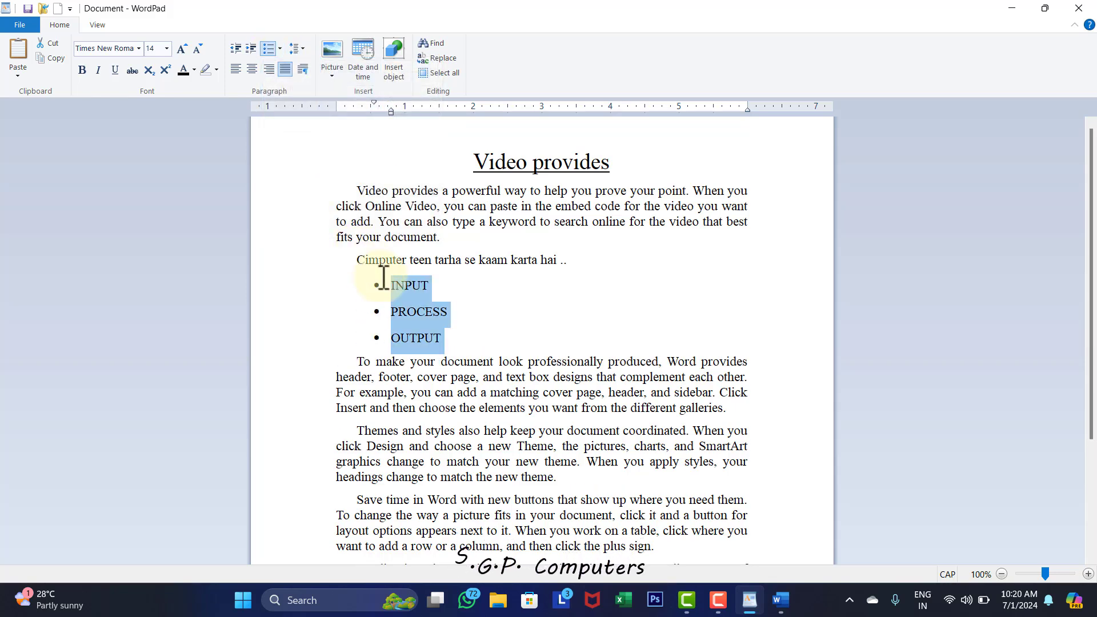
click(452, 339)
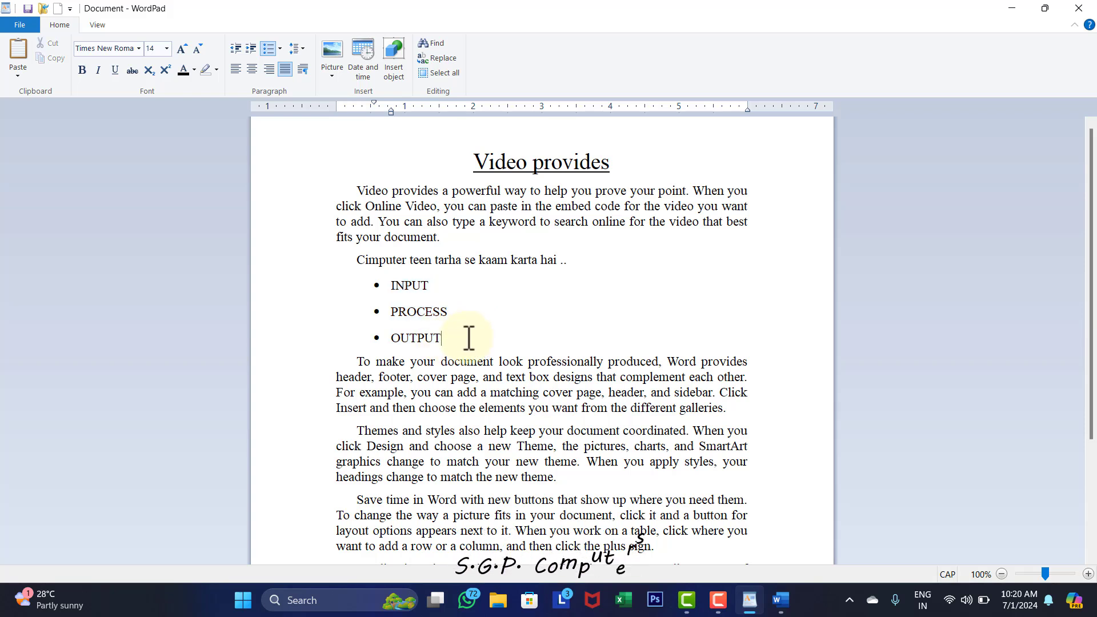
Step: Set the three bulleted items to 1.0 line spacing and remove the 10pt space after their paragraphs
drag(465, 338, 388, 286)
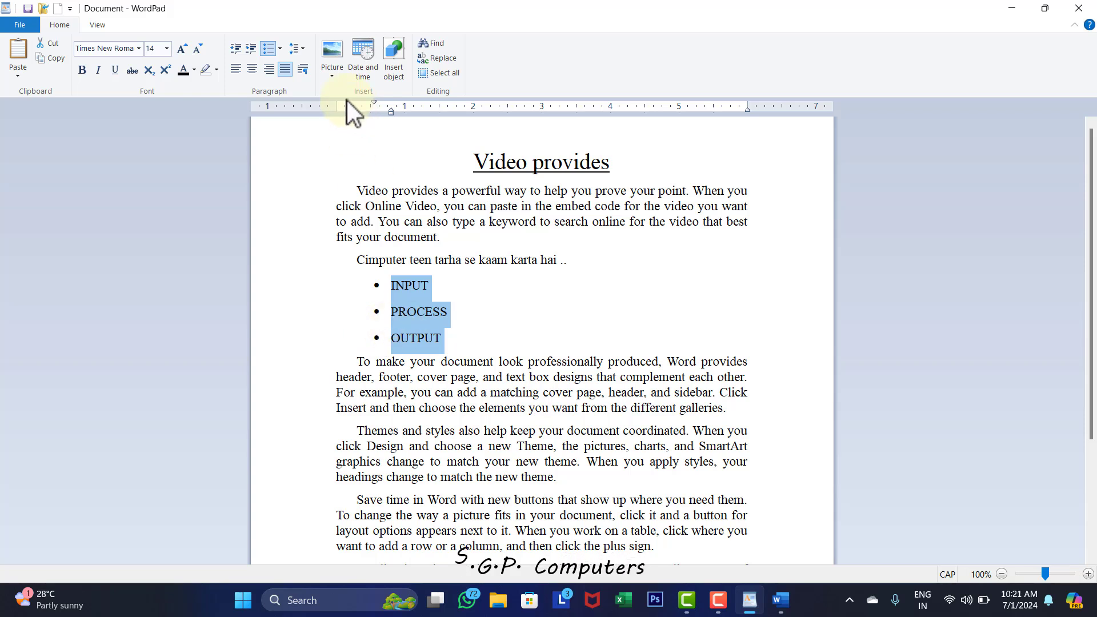
click(306, 49)
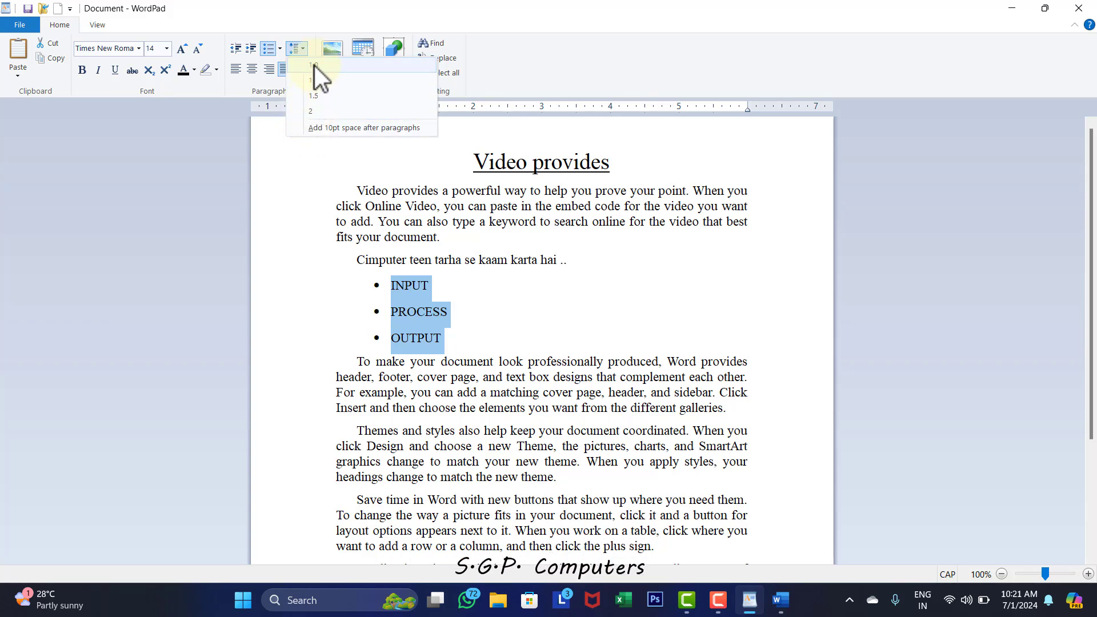
click(314, 67)
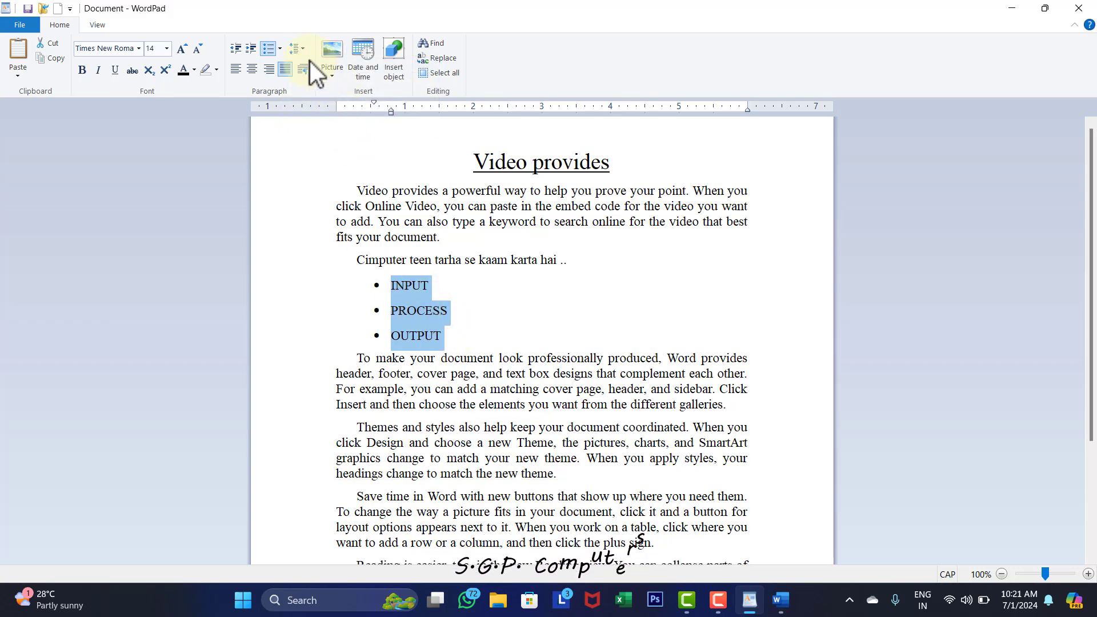
click(303, 49)
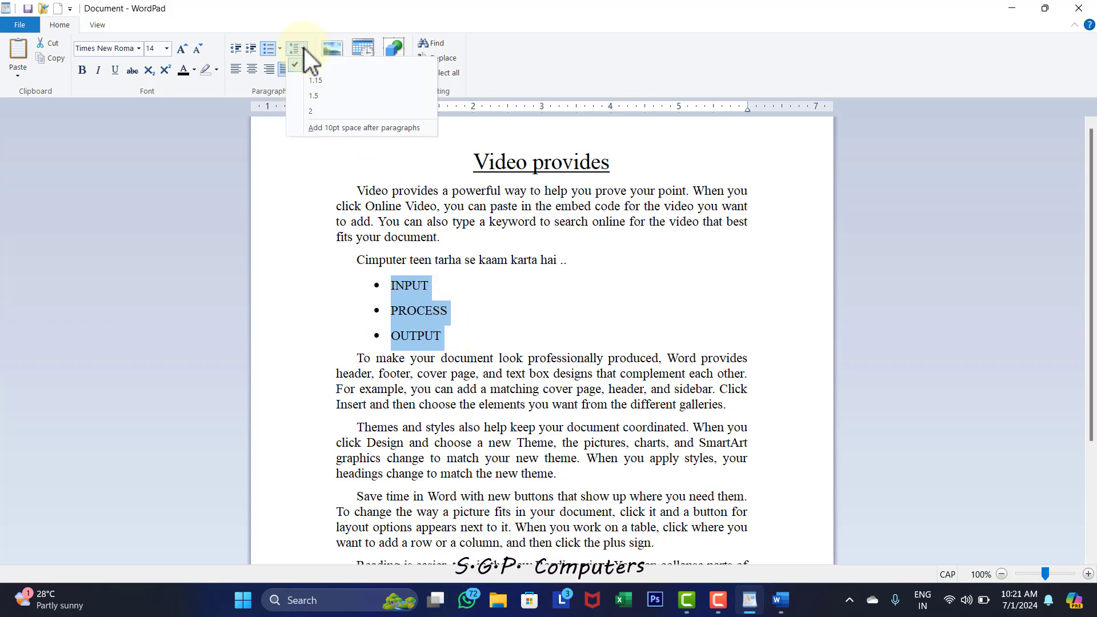
click(318, 128)
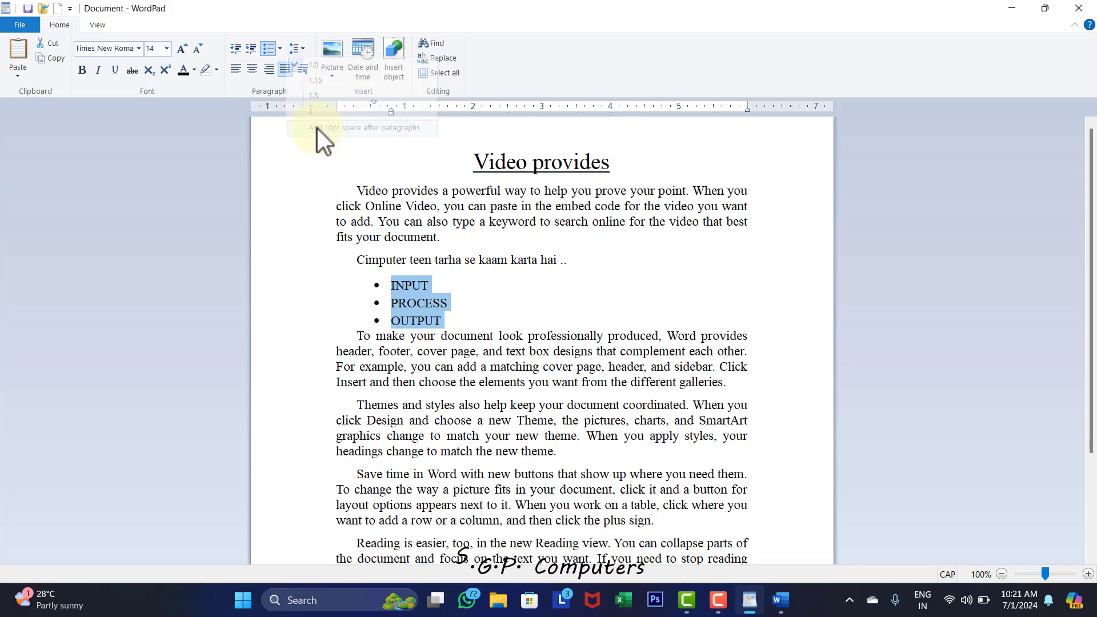
click(451, 322)
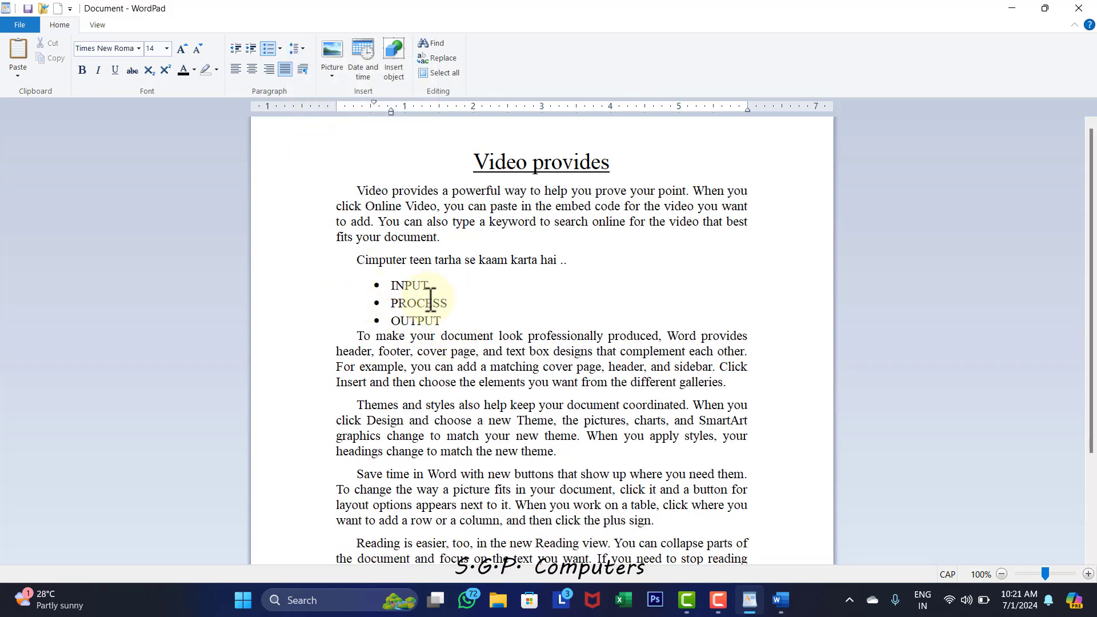
Step: Change the INPUT, PROCESS and OUTPUT items to a 1, 2, 3 numbered list and deselect them
drag(461, 318, 391, 286)
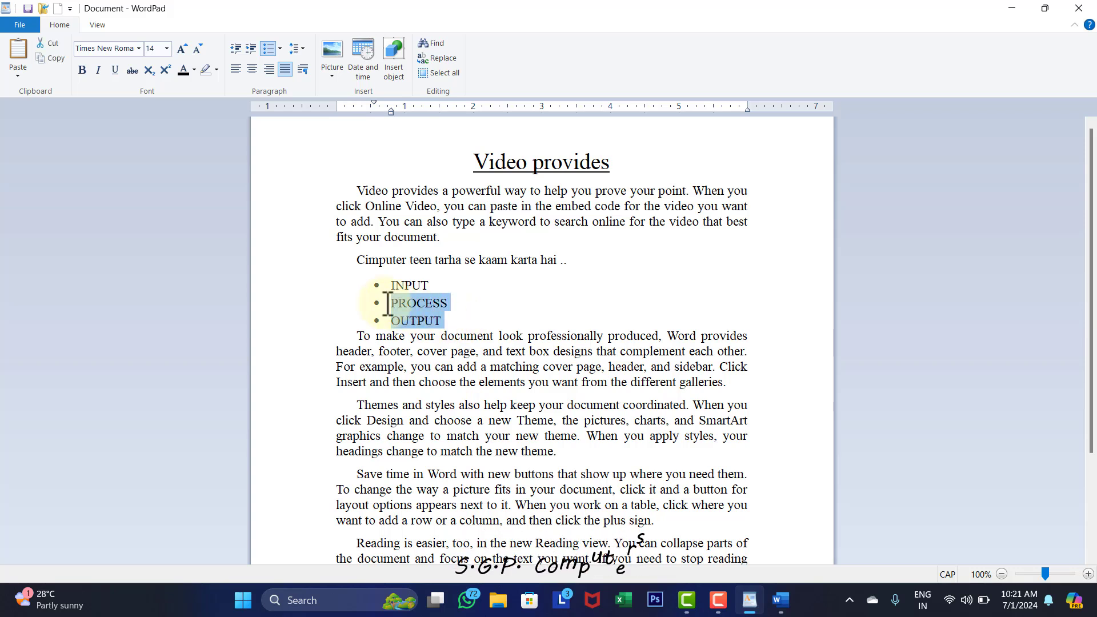
click(280, 49)
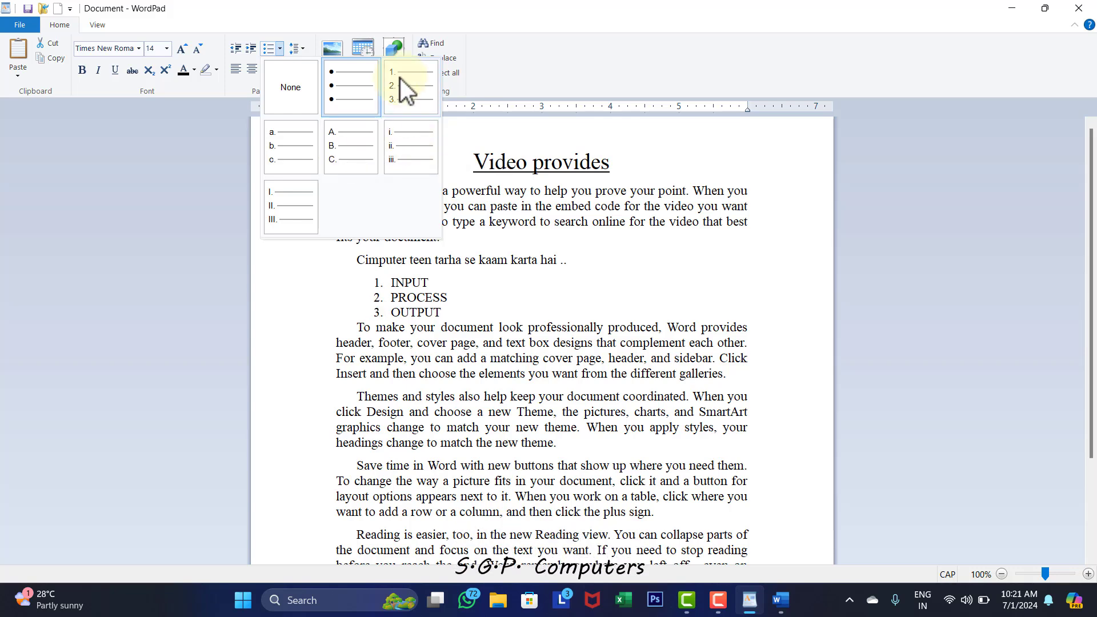
click(403, 96)
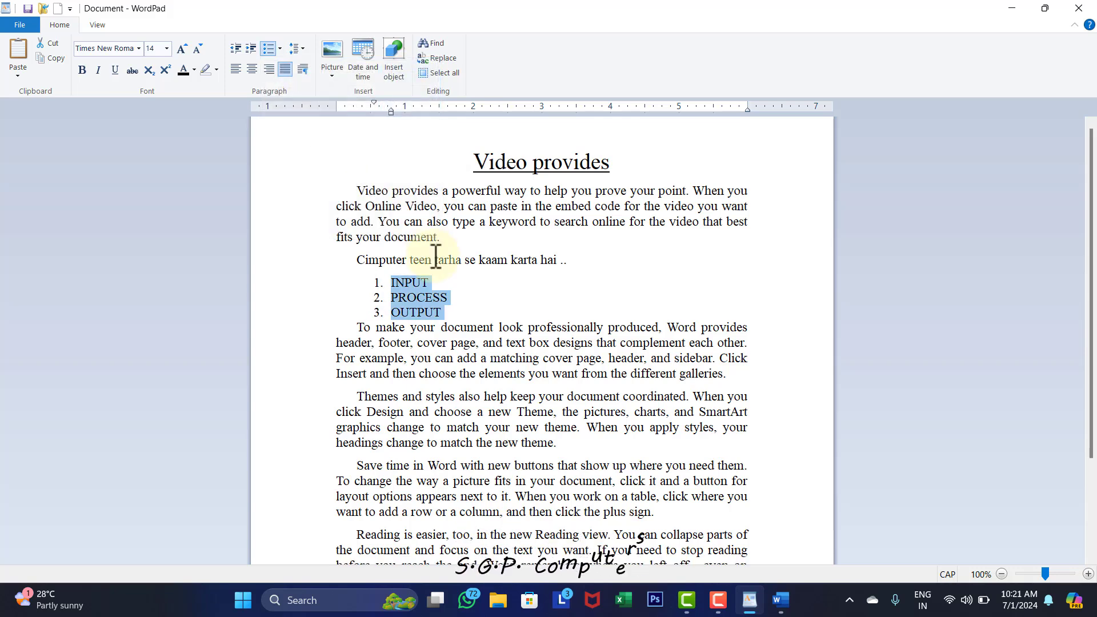
click(478, 291)
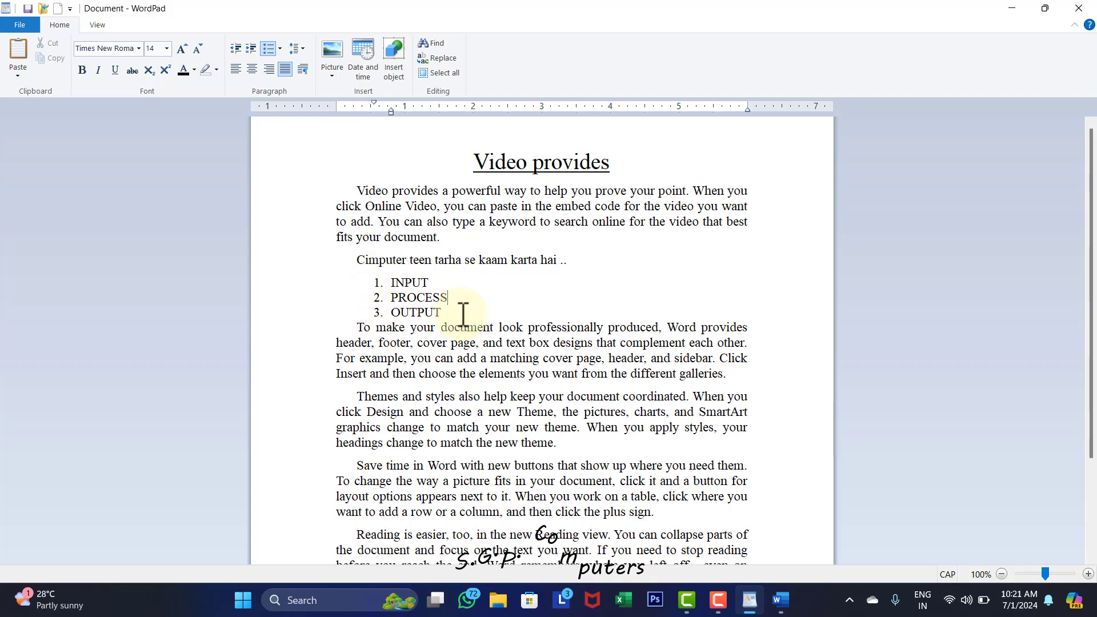
Step: Switch the numbered INPUT, PROCESS and OUTPUT items back to the bullet style and deselect them
drag(452, 312, 366, 283)
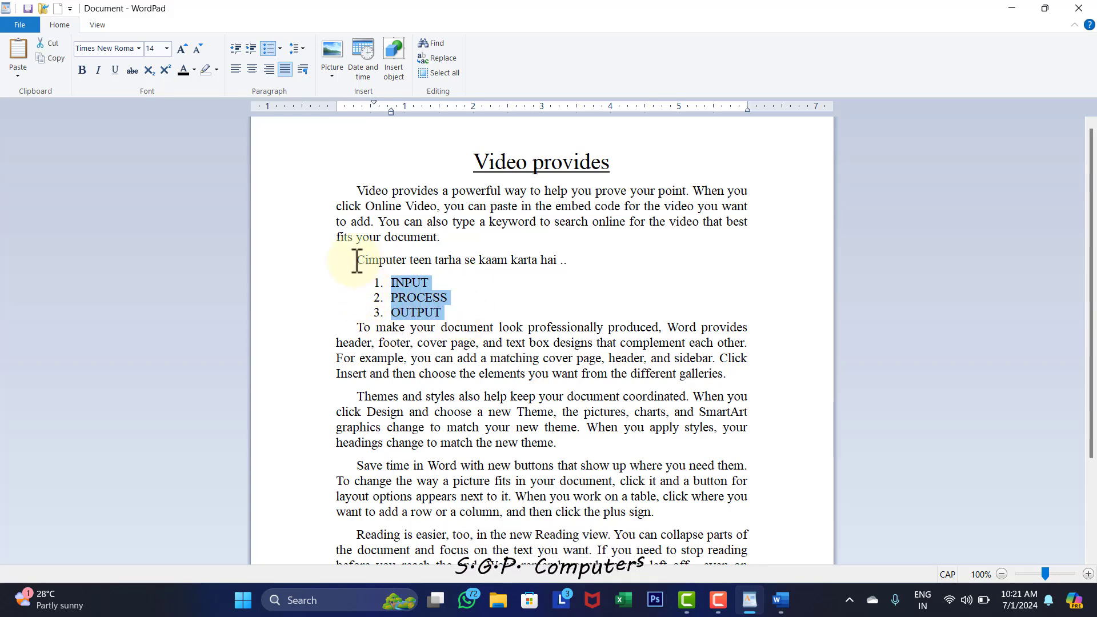
click(279, 49)
click(351, 81)
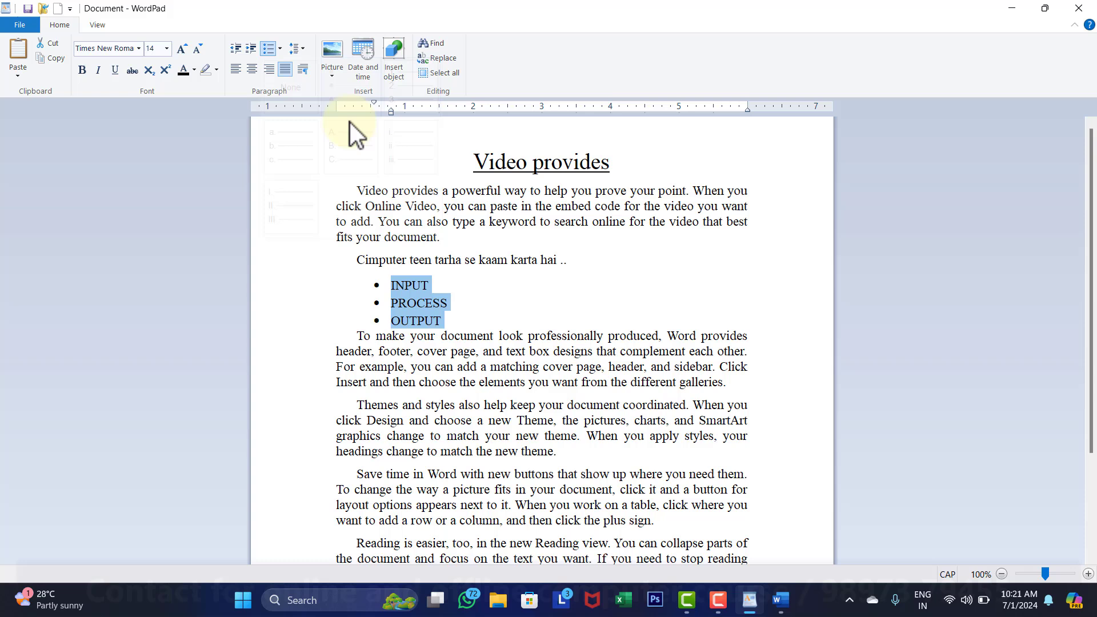
click(461, 318)
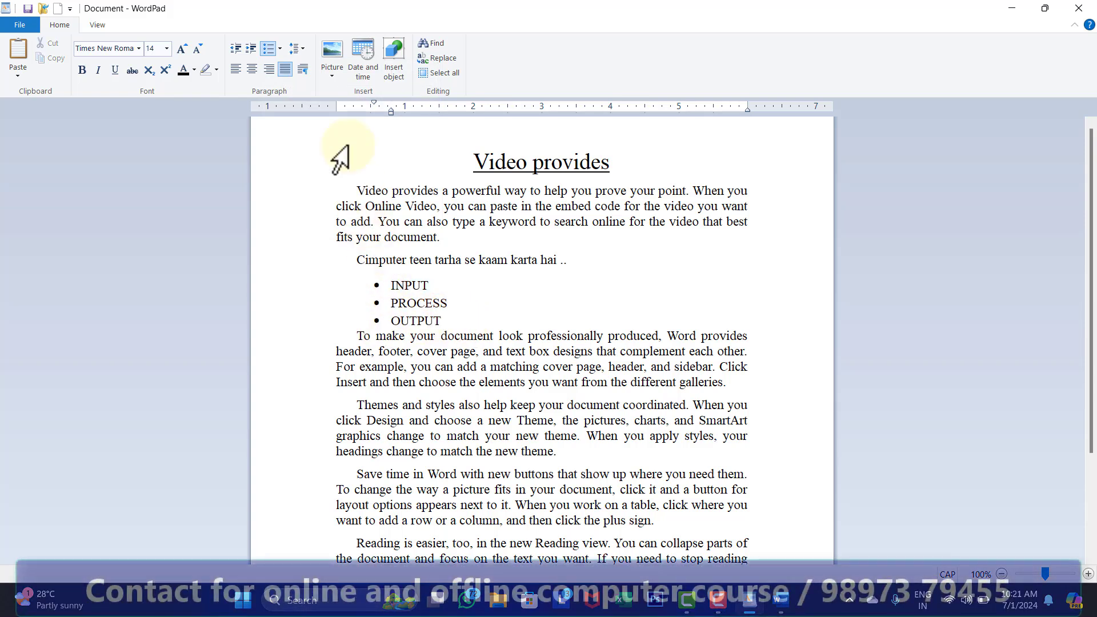
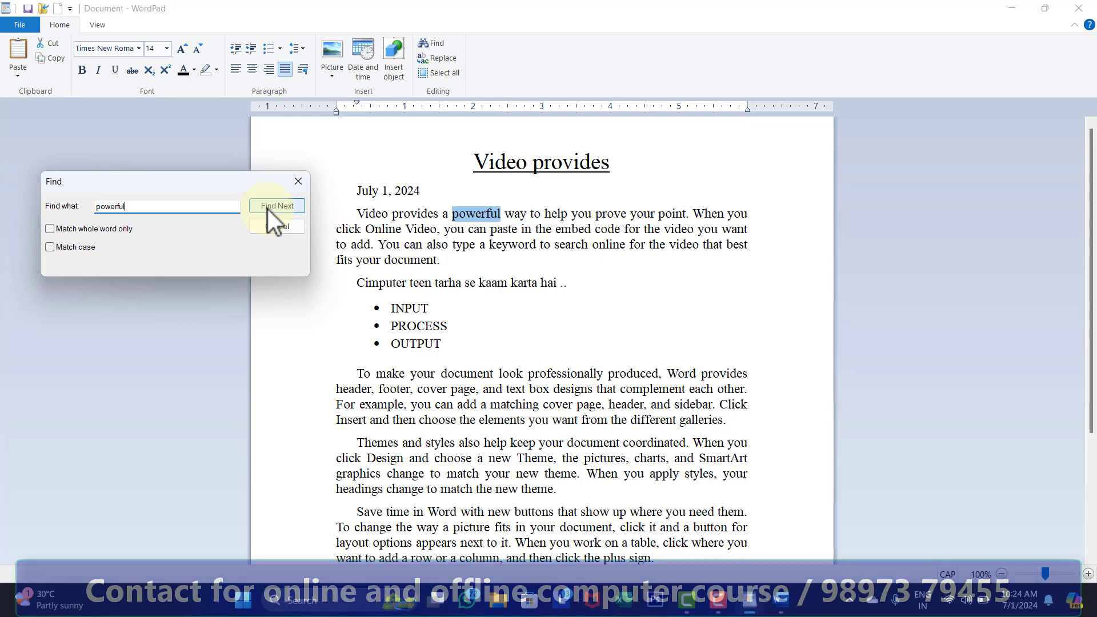
Step: Find the remaining occurrences of "powerful" through the end of the document, review the highlighted match, and close the search
click(268, 208)
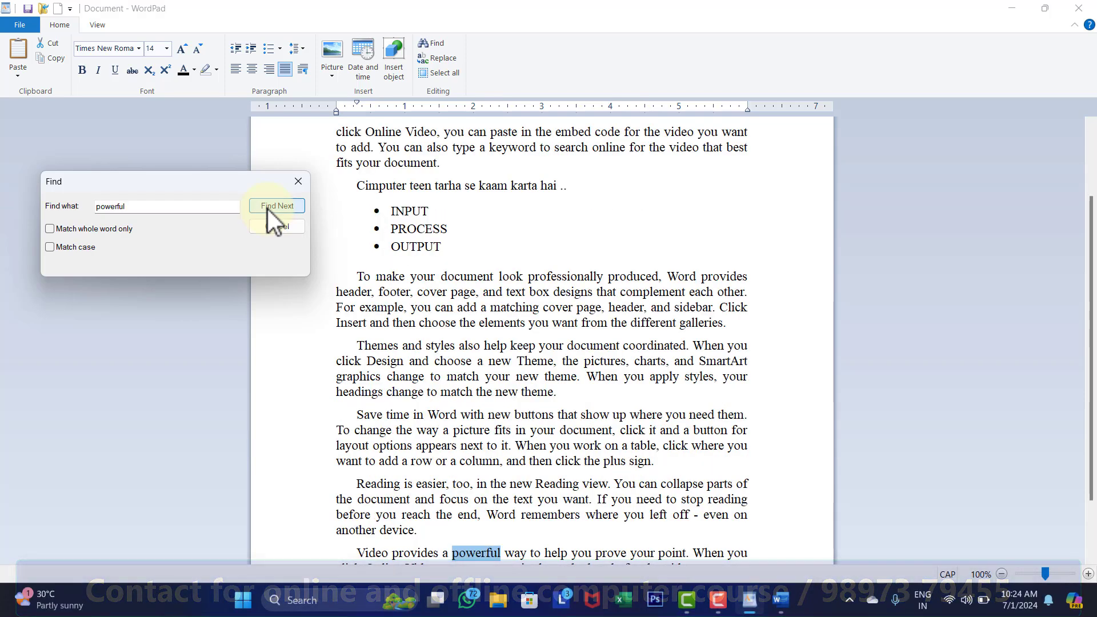
click(267, 209)
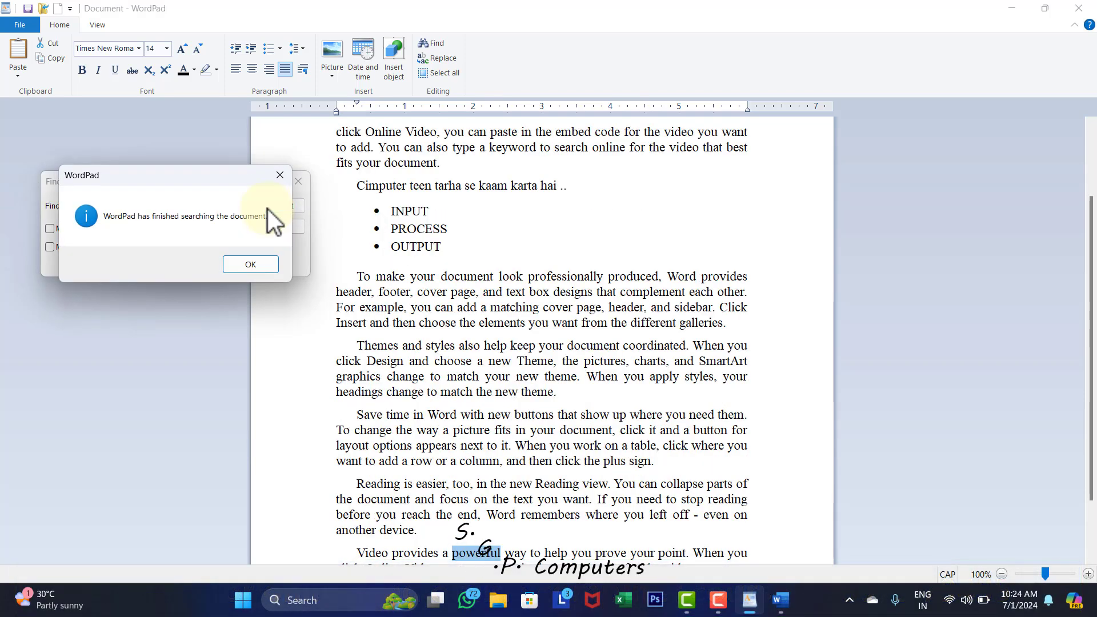
click(280, 174)
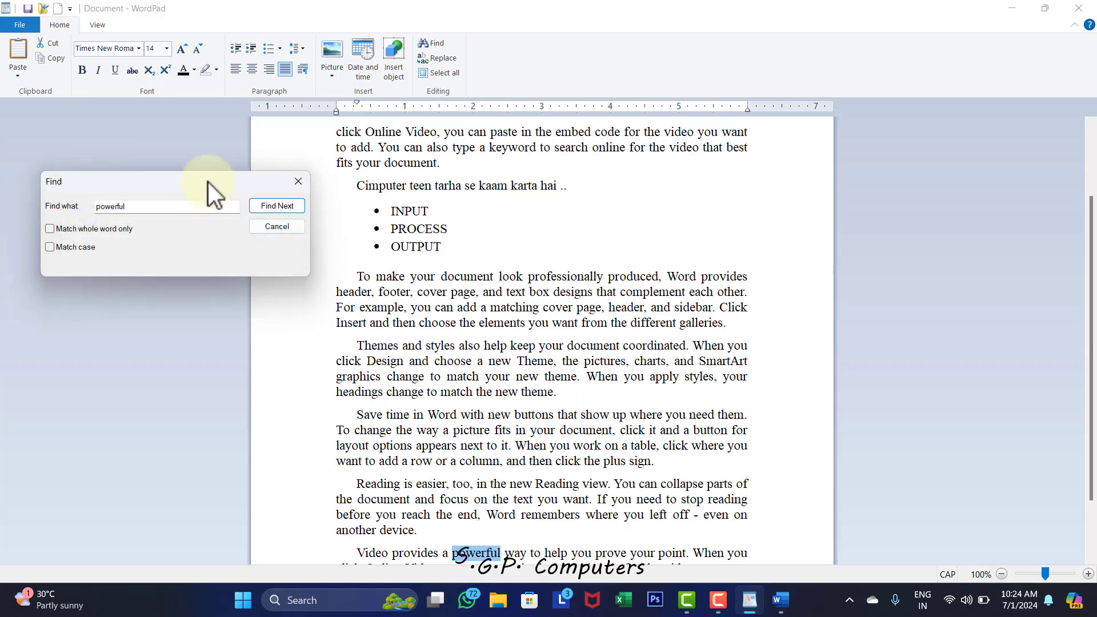
drag(208, 182, 207, 165)
scroll(424, 180, up, 2)
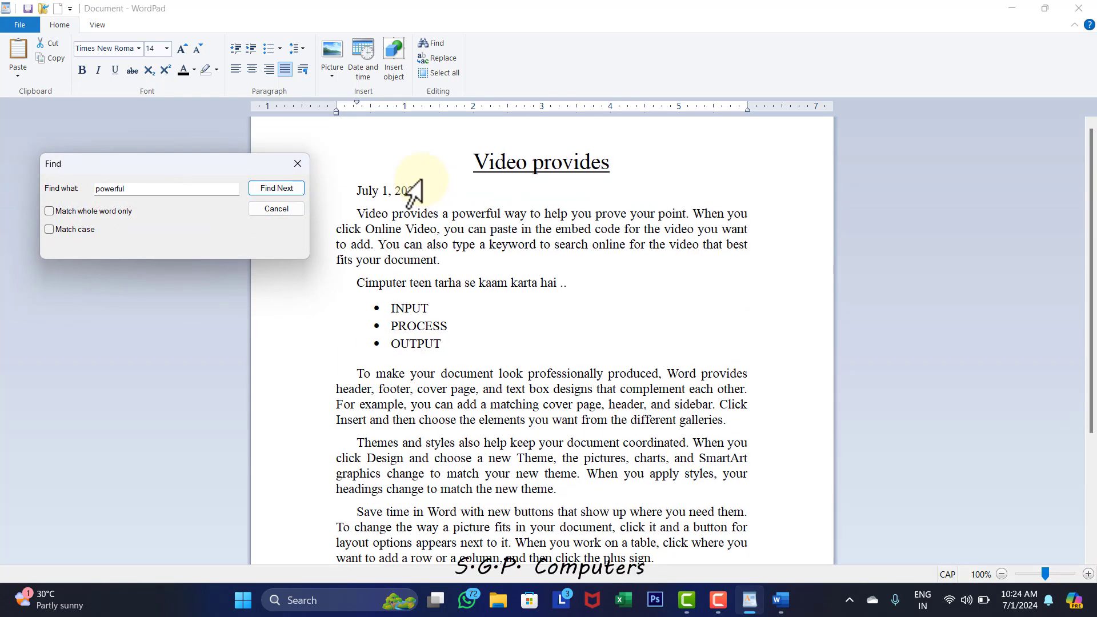
scroll(420, 182, down, 4)
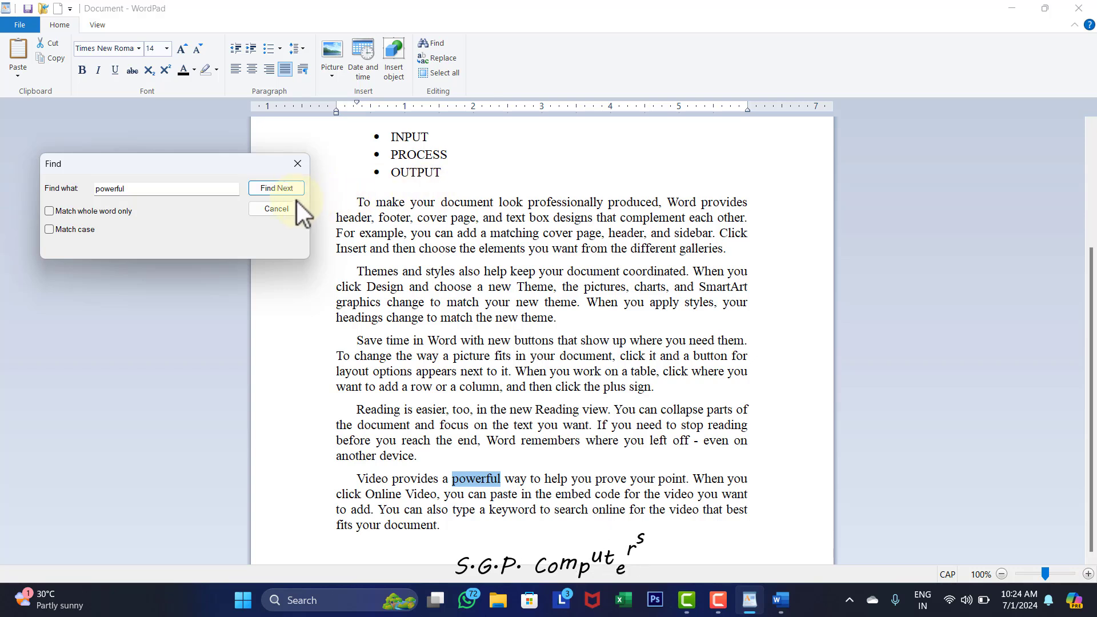
click(297, 164)
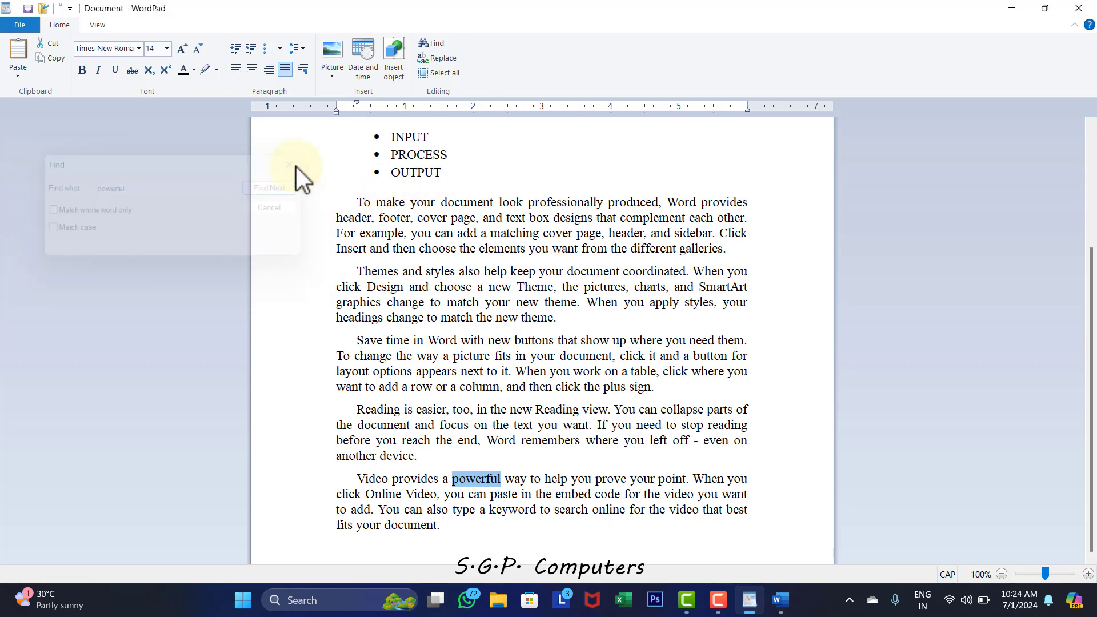
Step: Replace all occurrences of "powerful" in the document with "Wonderfull" and close the Replace dialog
click(441, 57)
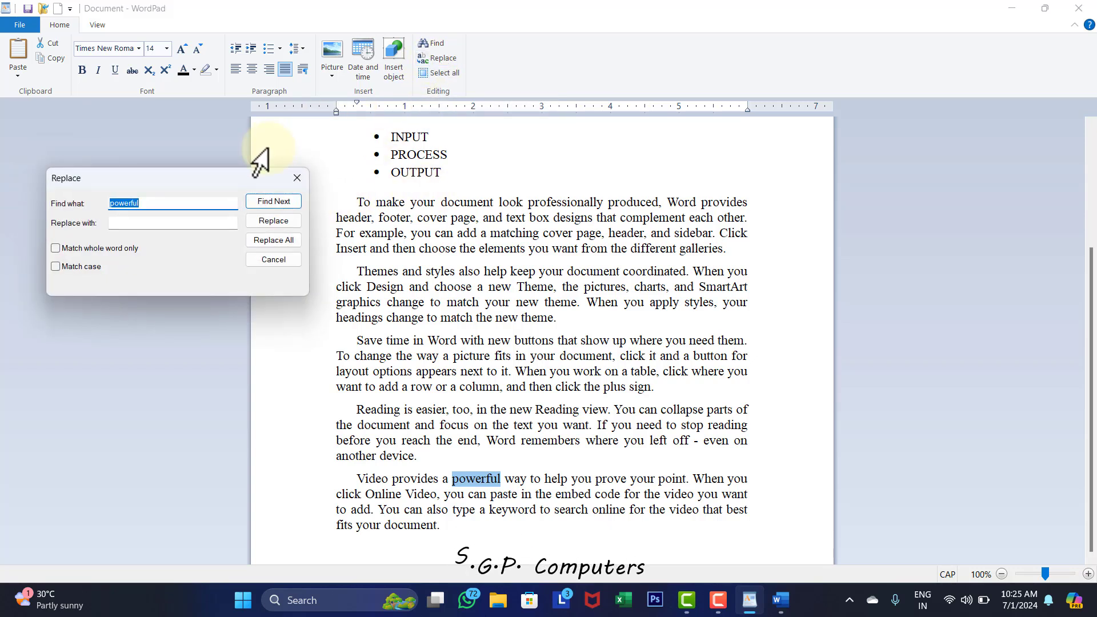
drag(229, 174, 247, 163)
click(172, 193)
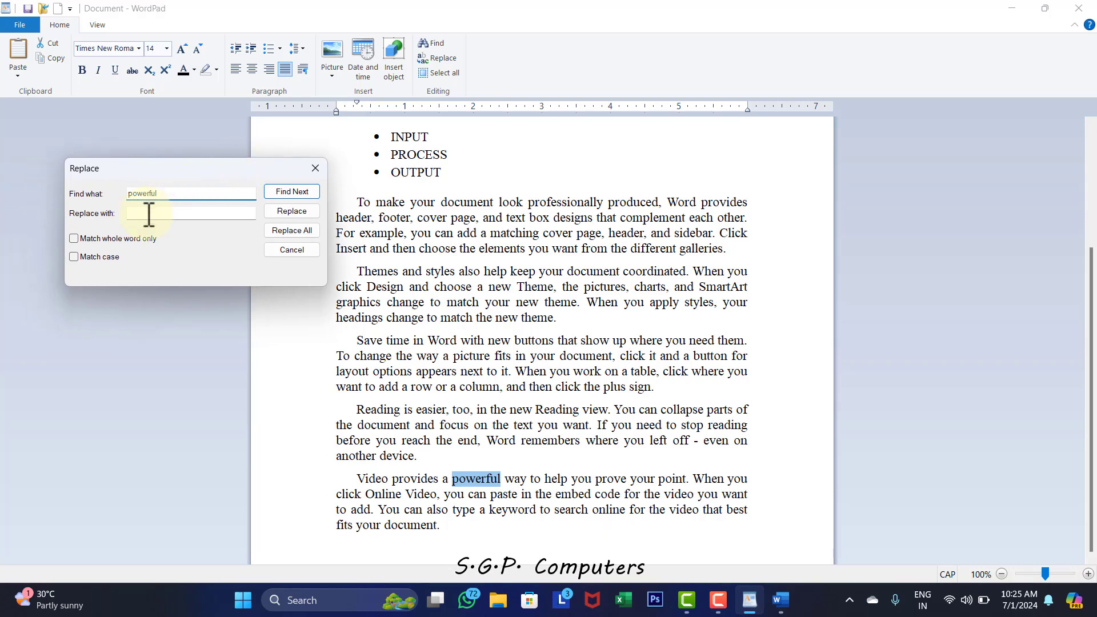
click(139, 214)
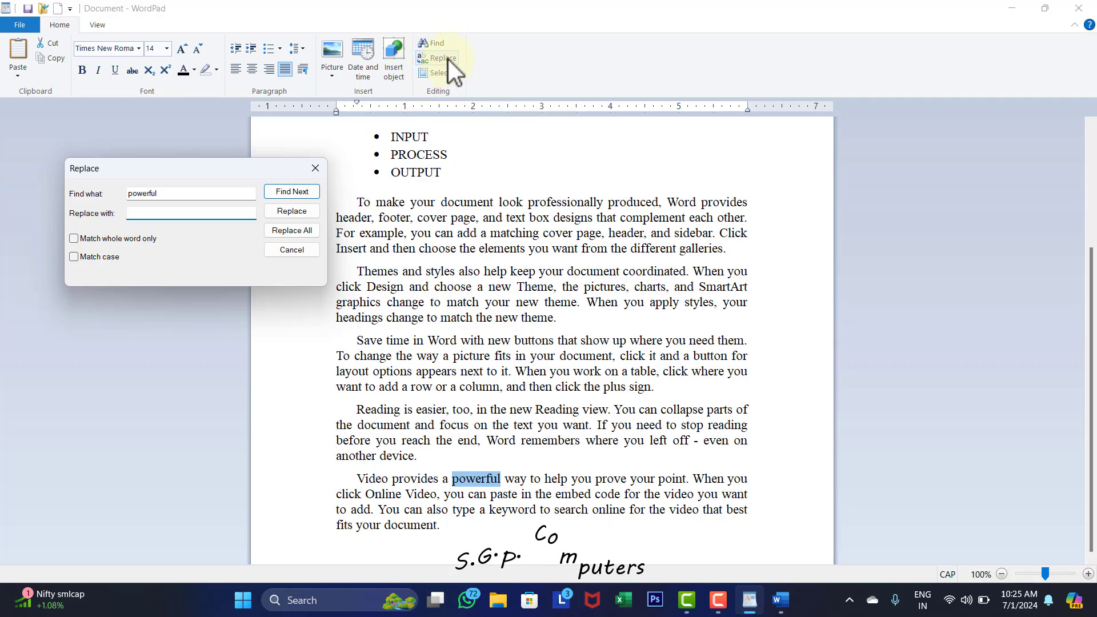
drag(262, 164, 260, 143)
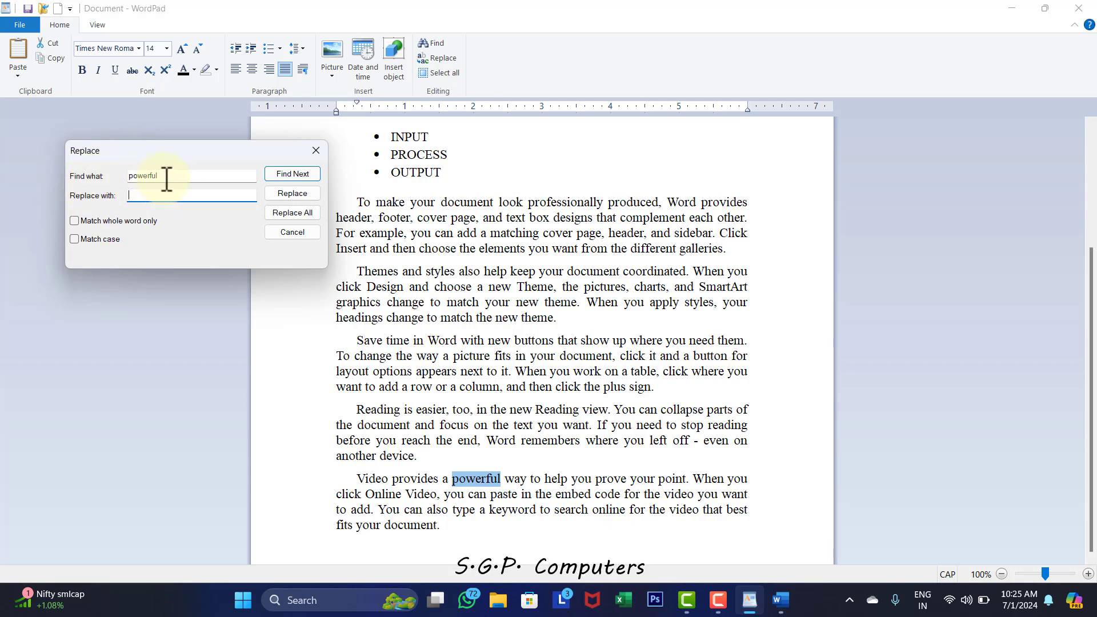
click(152, 196)
click(152, 198)
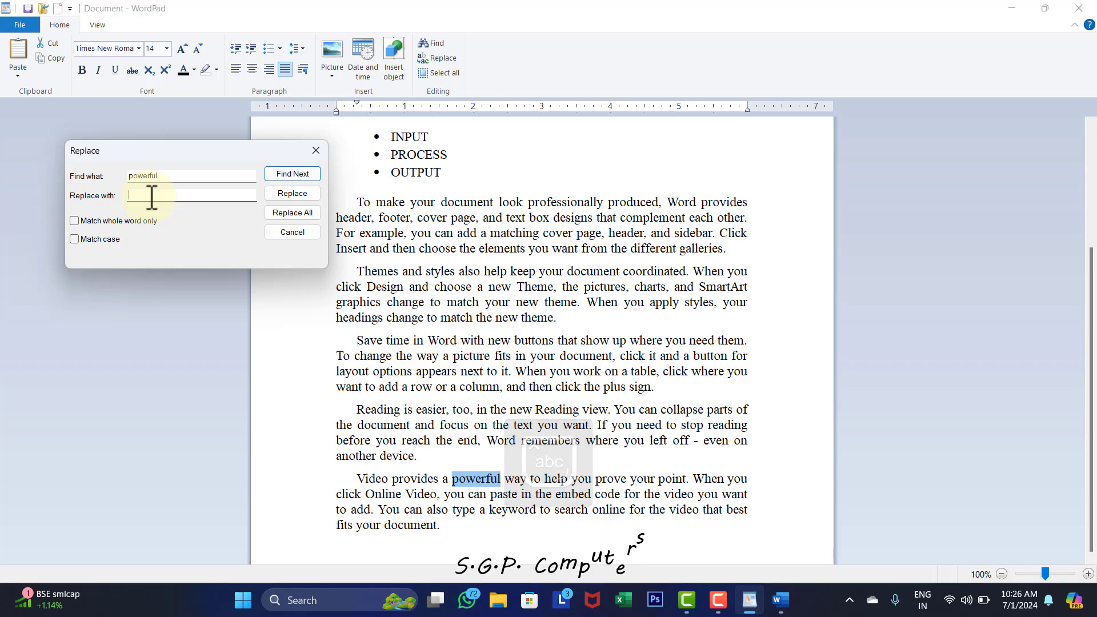
key(Caps_Lock)
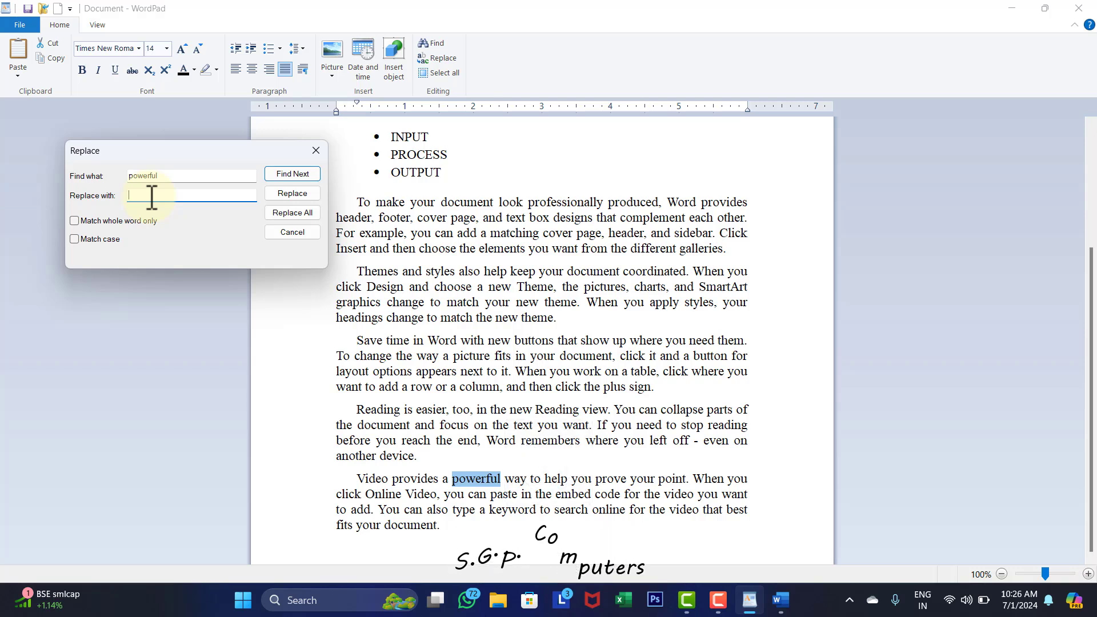
text(Wonder)
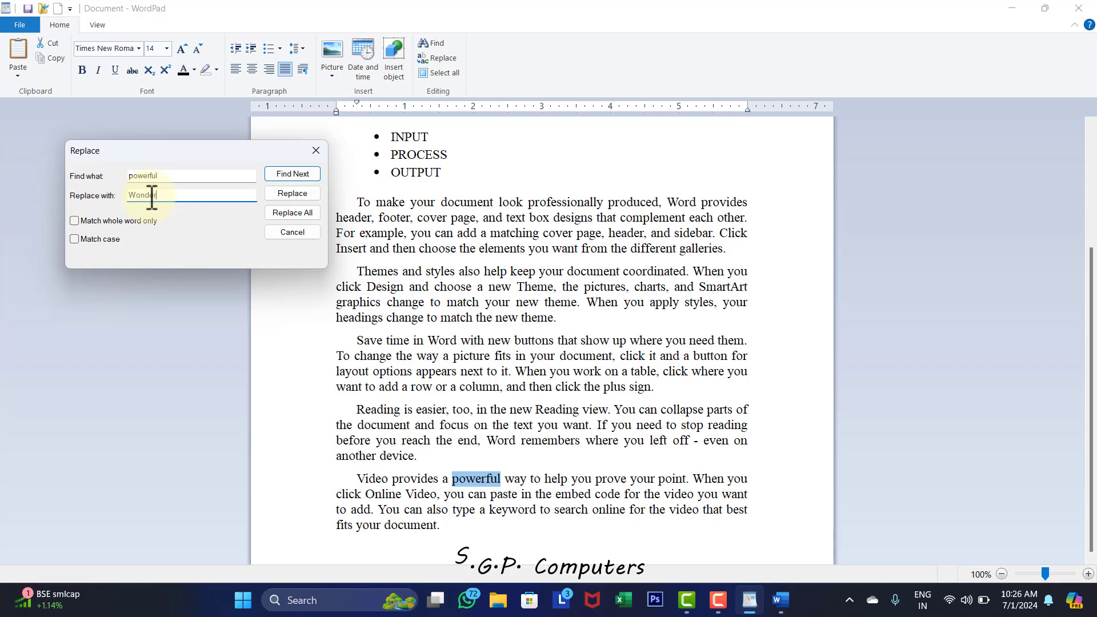
text(full)
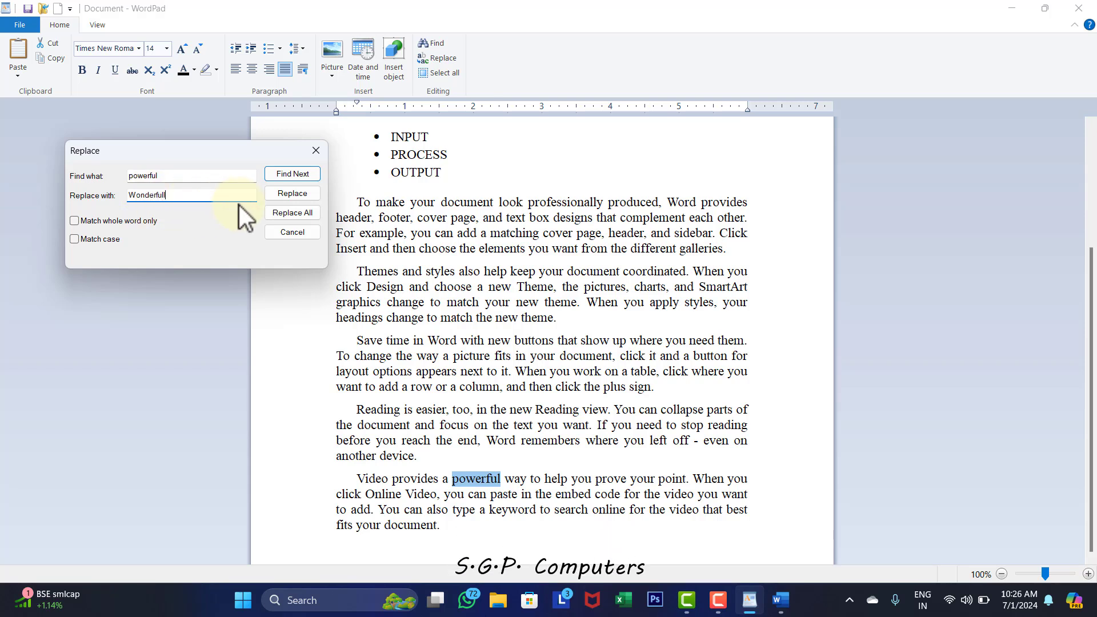
click(286, 217)
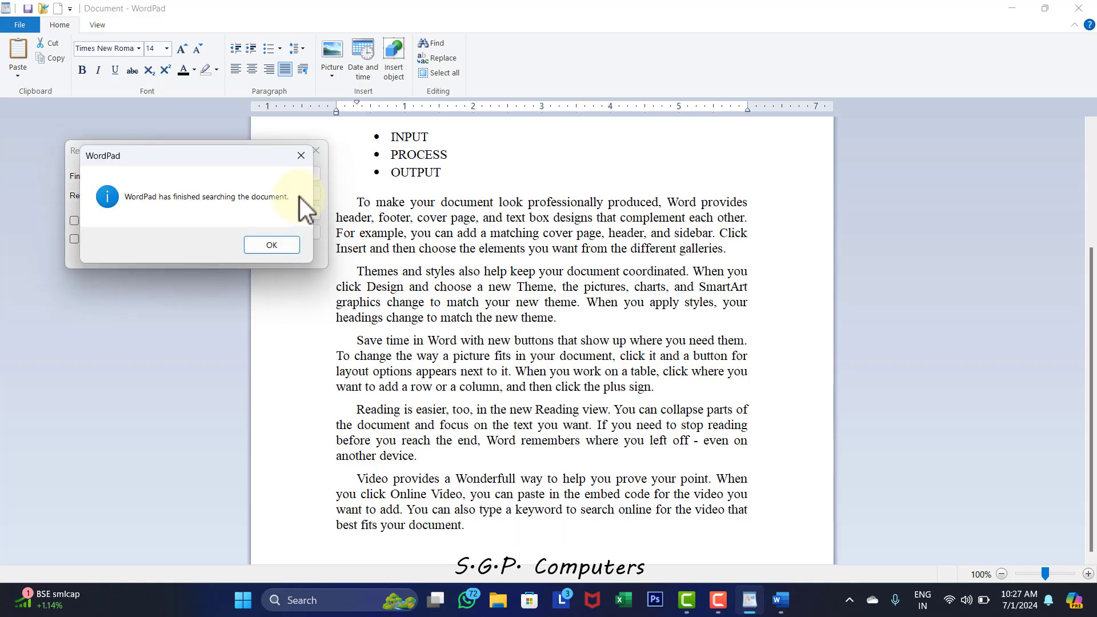
click(300, 156)
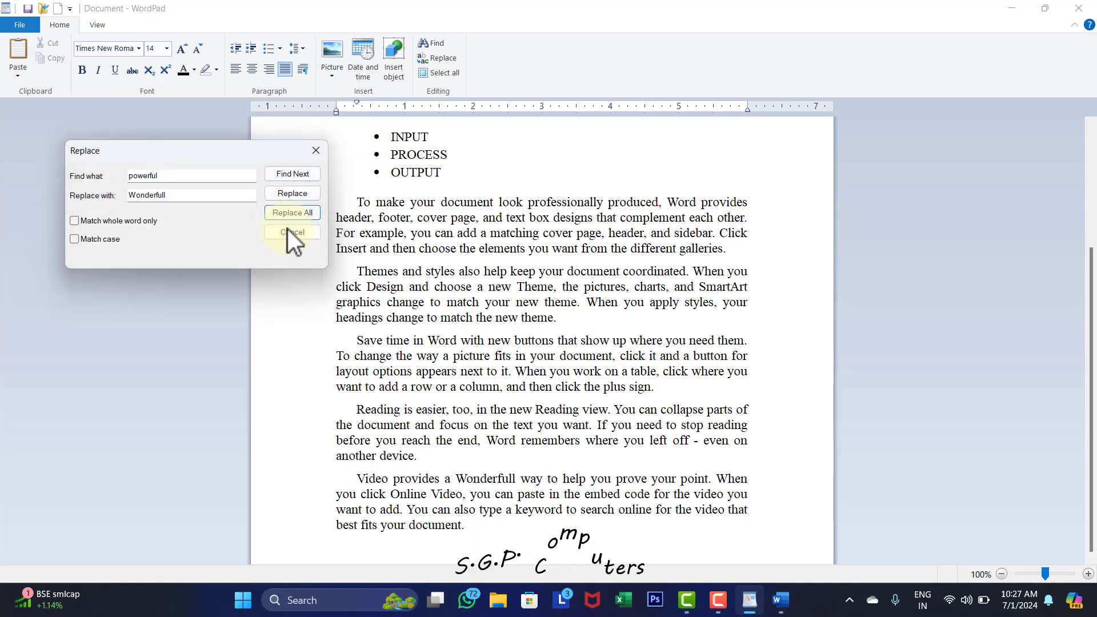
click(315, 150)
Step: Check the replaced words in the document and select "Wonderfull" in the last paragraph
scroll(425, 257, up, 3)
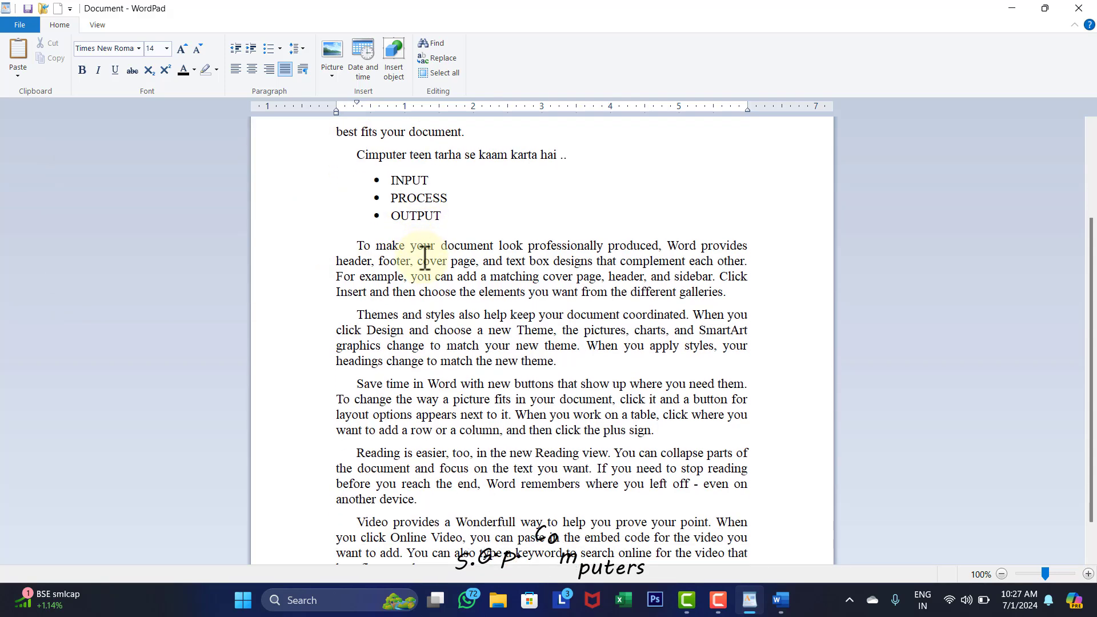
drag(515, 213, 458, 209)
scroll(495, 211, down, 4)
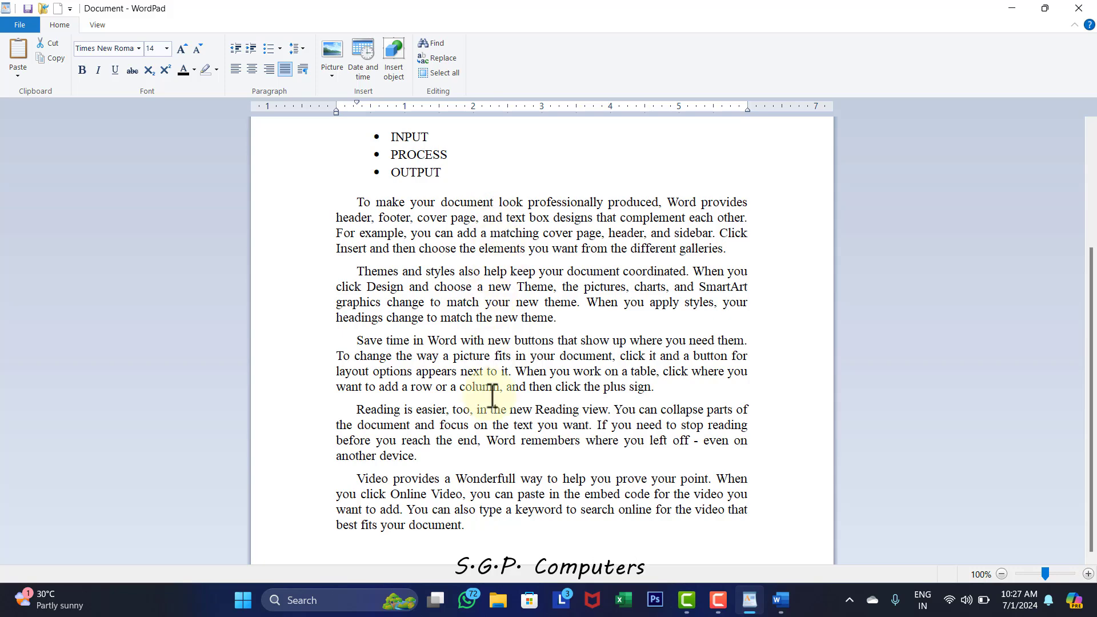
double_click(518, 479)
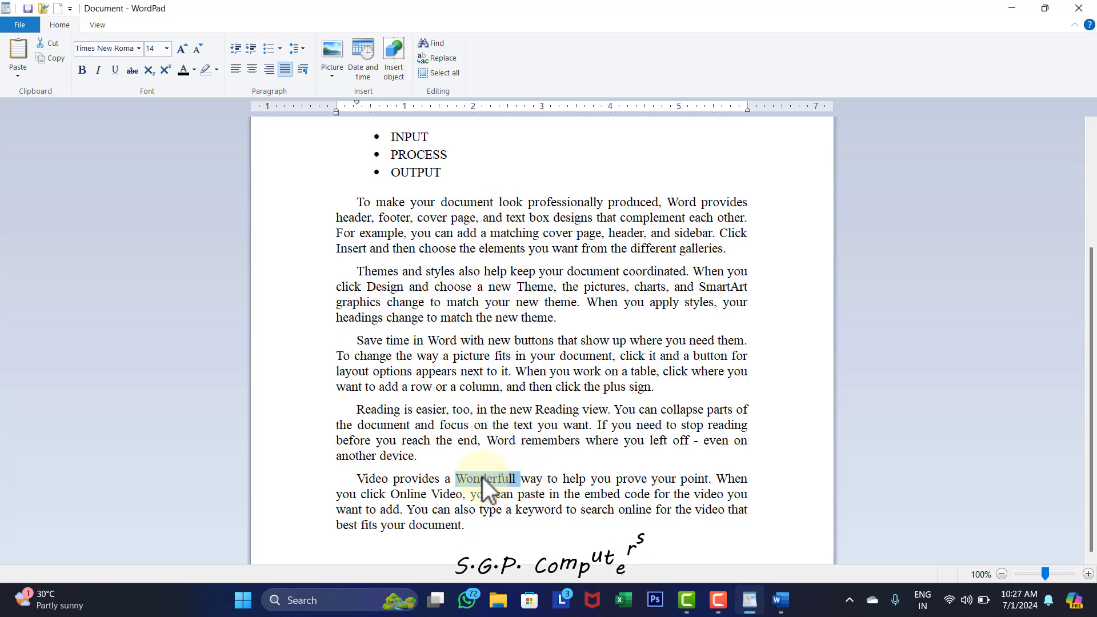
Step: Select the entire document repeatedly, clearing the selection in between, and finish with only the "want to add" line of the first paragraph selected
click(440, 72)
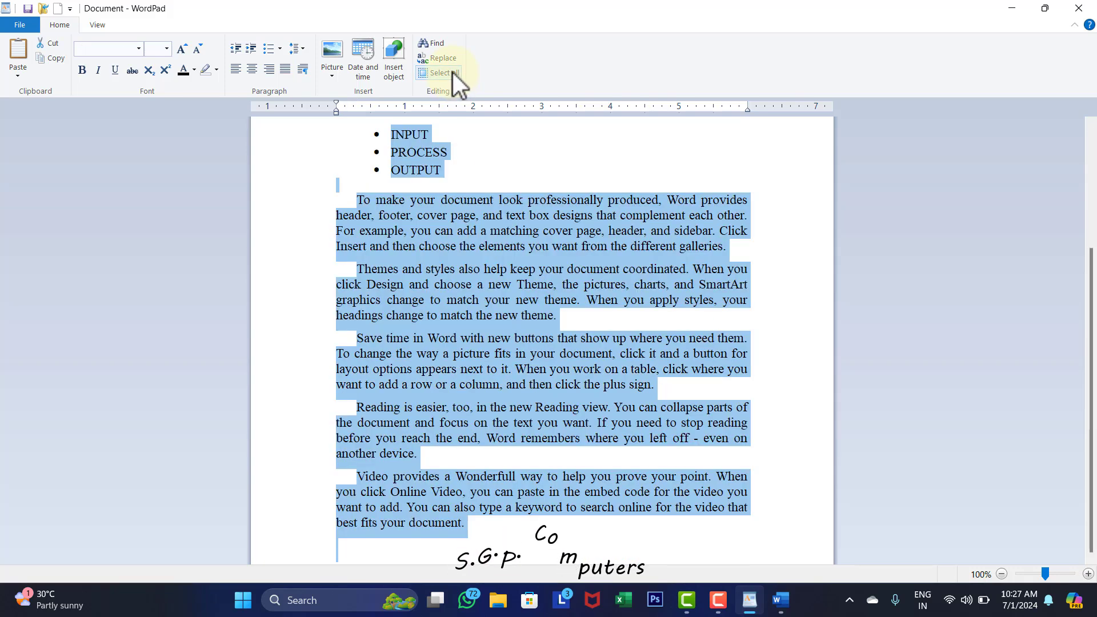
click(464, 131)
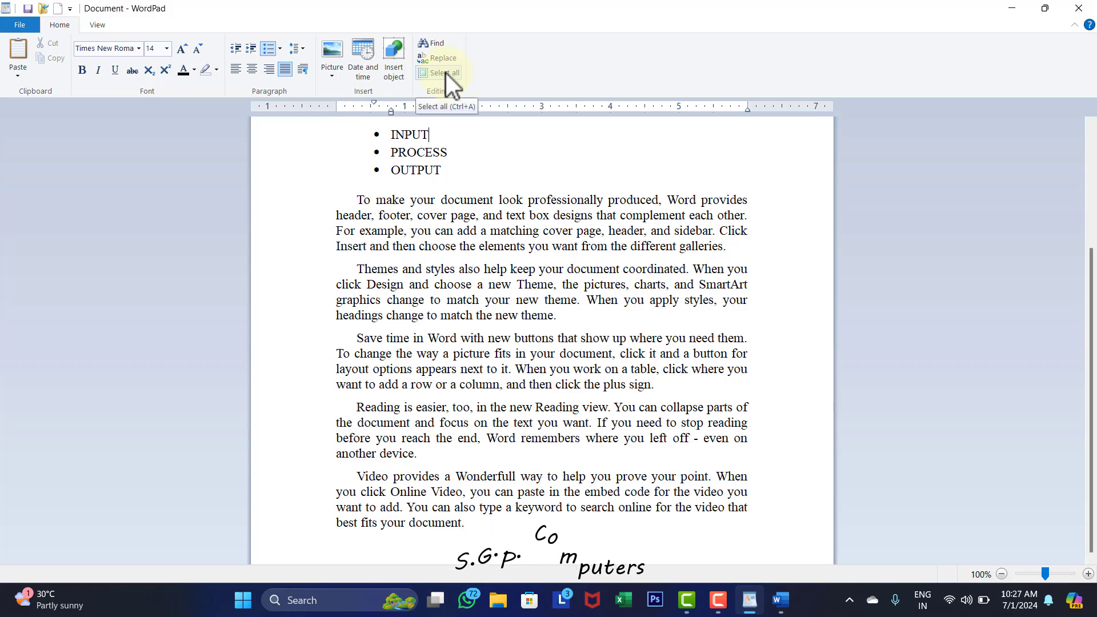
click(446, 73)
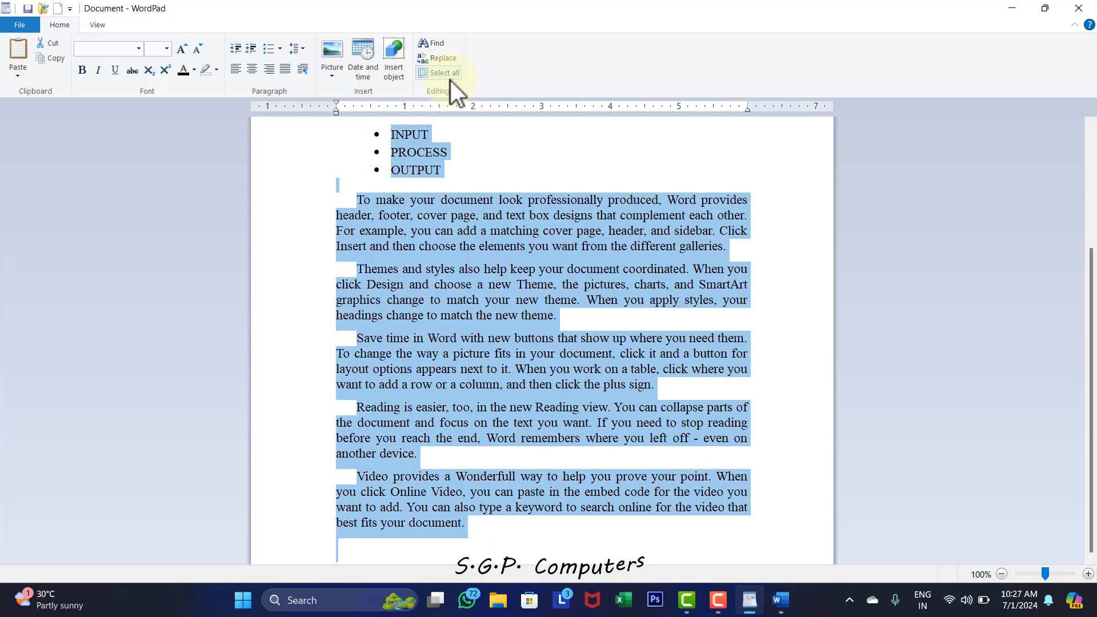
click(464, 139)
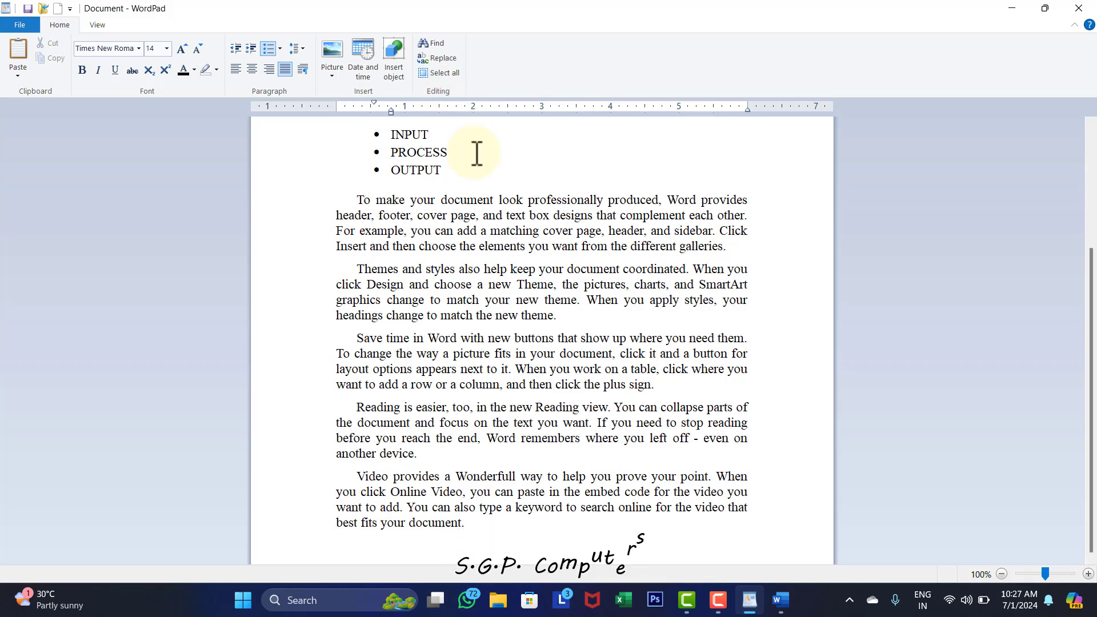
key(ctrl+a)
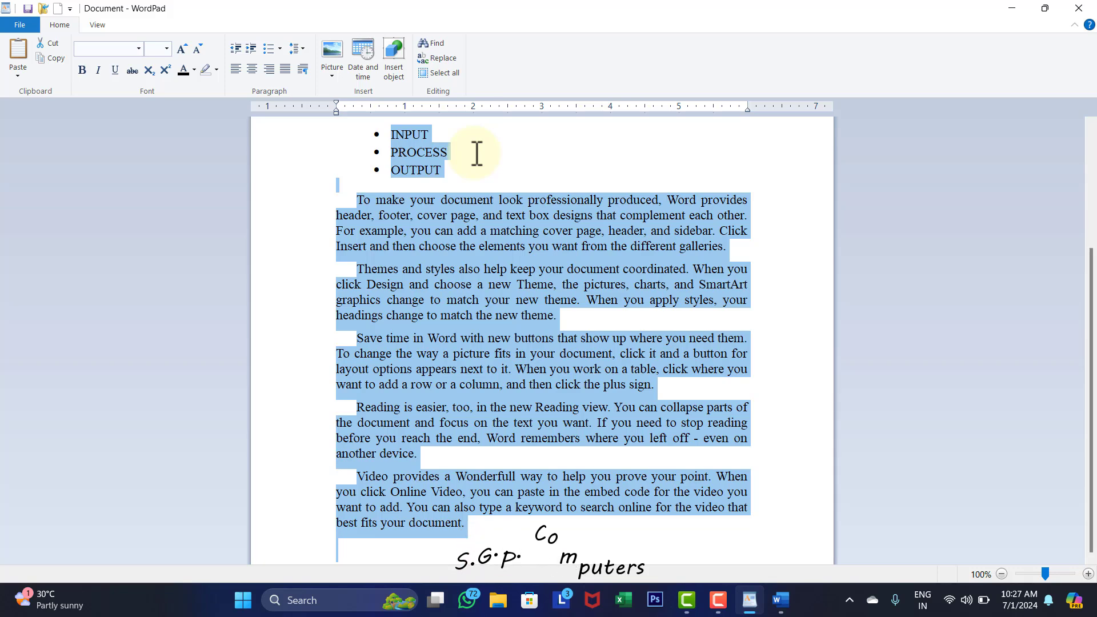
scroll(459, 160, up, 1)
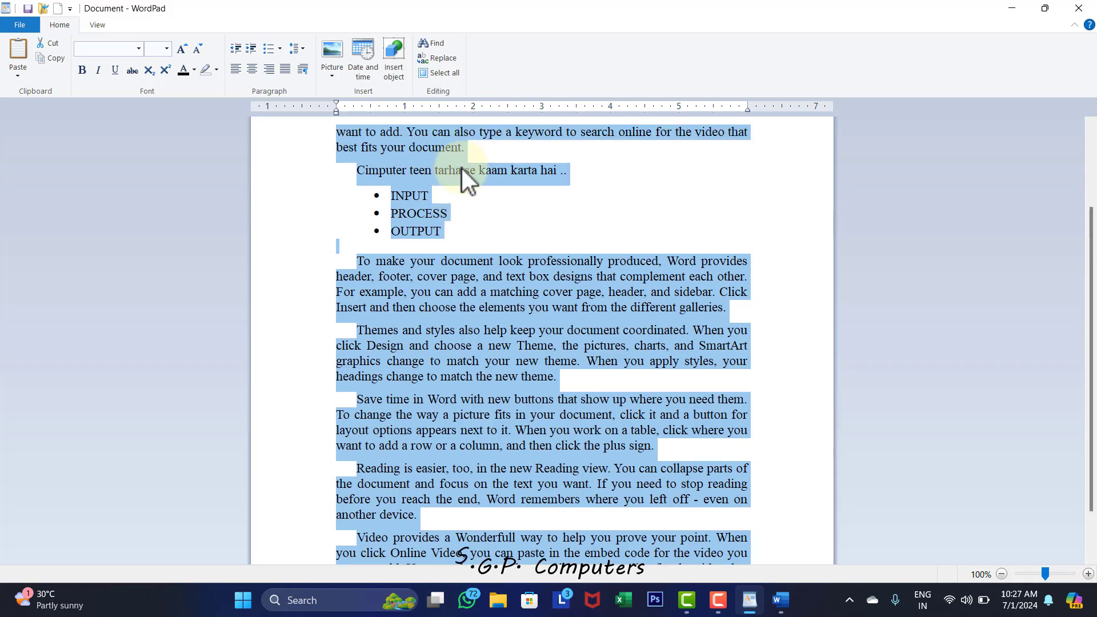
scroll(464, 177, up, 1)
triple_click(430, 188)
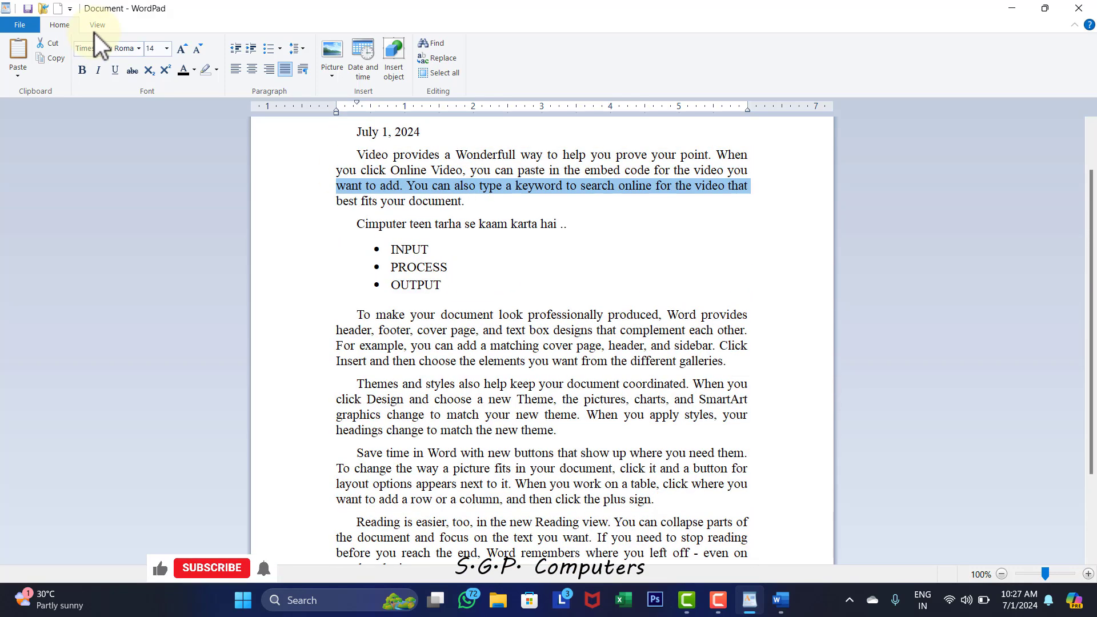
Step: Zoom the document in to 140%
click(95, 29)
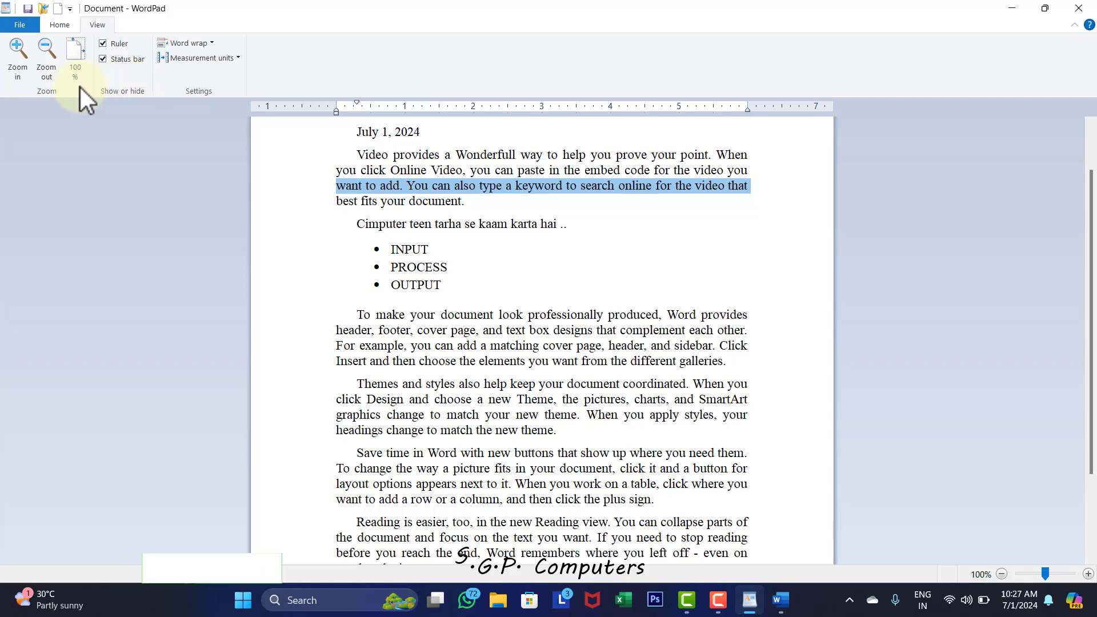
click(18, 55)
click(18, 56)
click(18, 56)
click(18, 56)
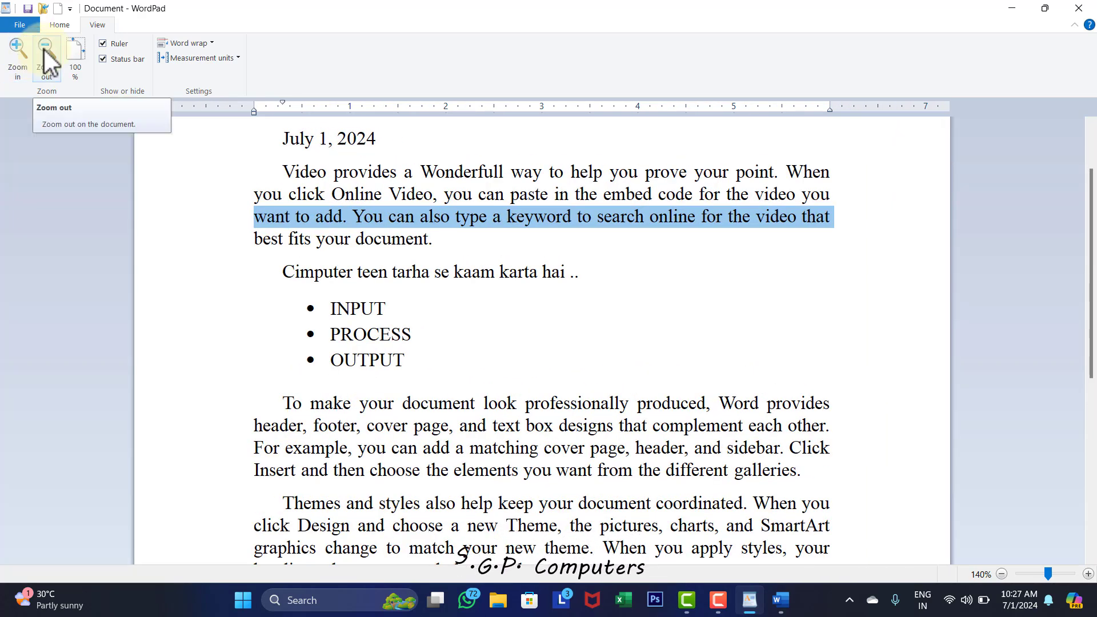
Step: Zoom the document out to 90%
click(44, 50)
click(44, 49)
click(44, 49)
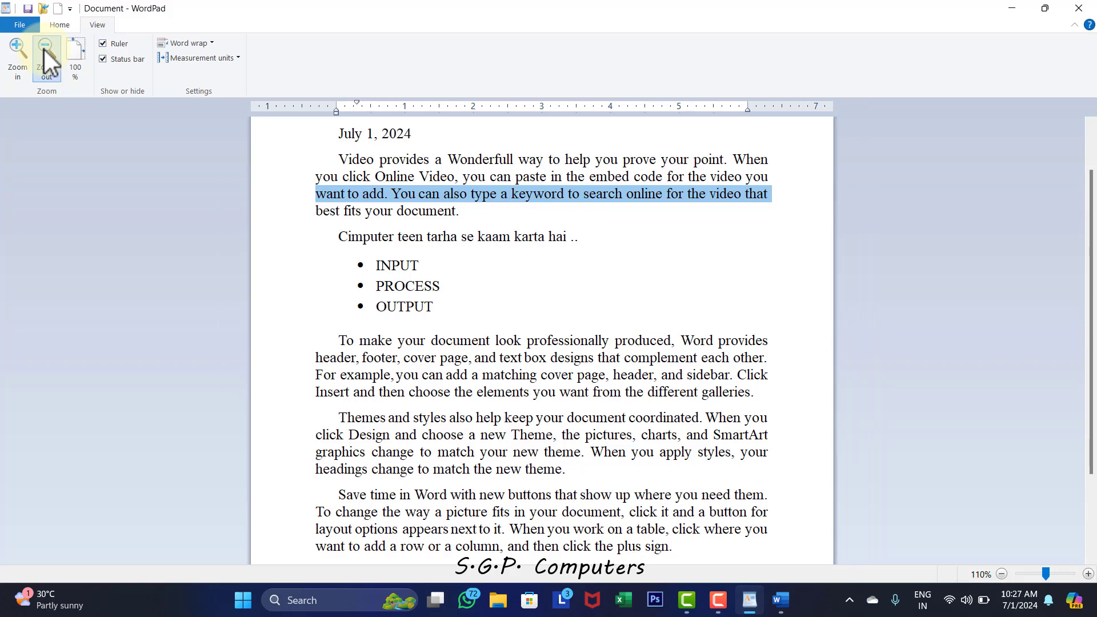
click(44, 50)
click(44, 50)
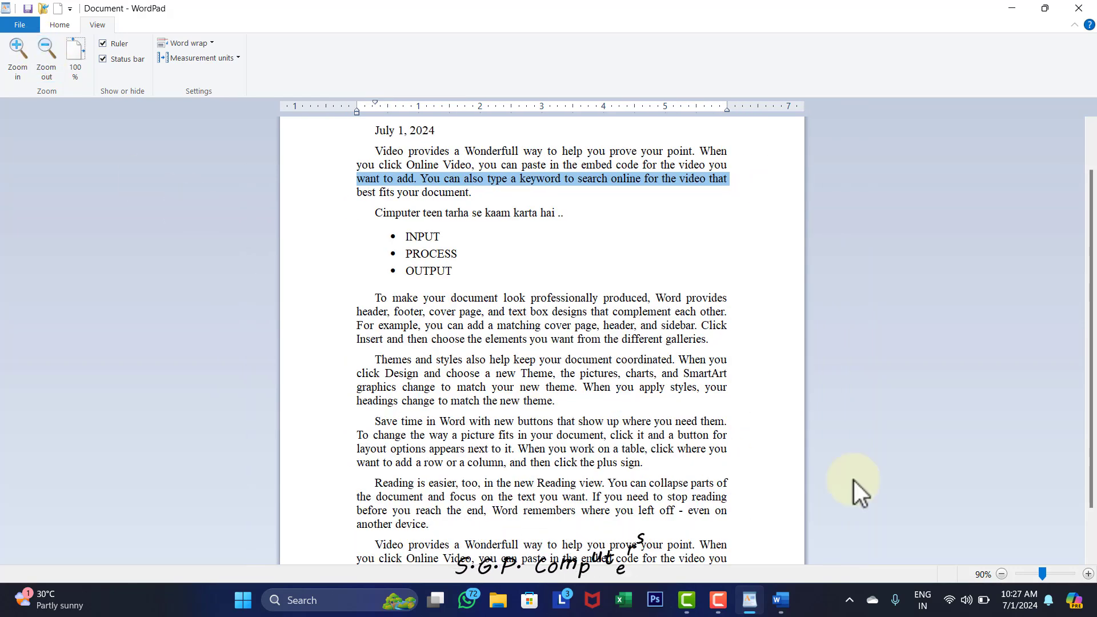
Step: Magnify the document in 10% increments past 150% using the status bar zoom control
click(1089, 575)
click(1089, 574)
click(1088, 574)
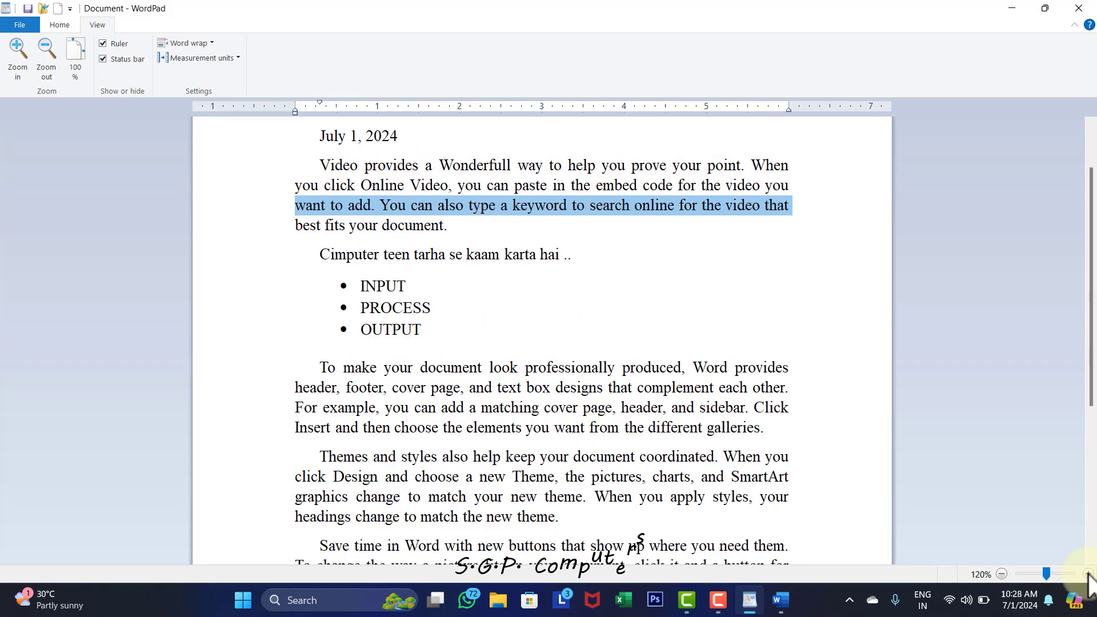
click(1089, 575)
click(1089, 574)
click(1088, 574)
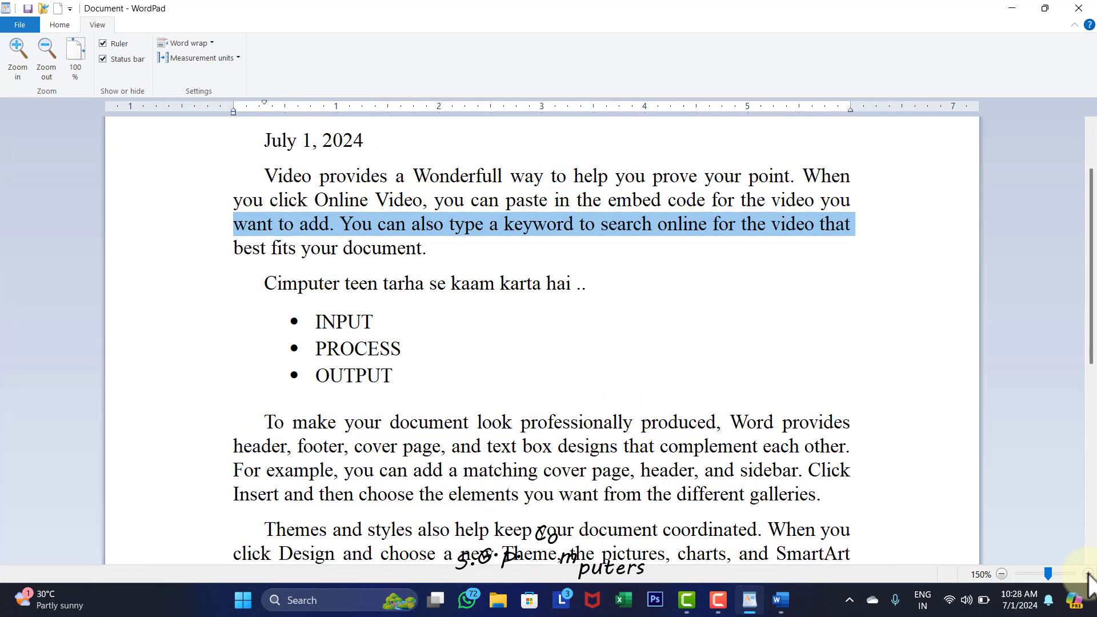
click(1088, 575)
Step: Reduce the document zoom in 10% increments to 100% using the status bar zoom control
click(1003, 575)
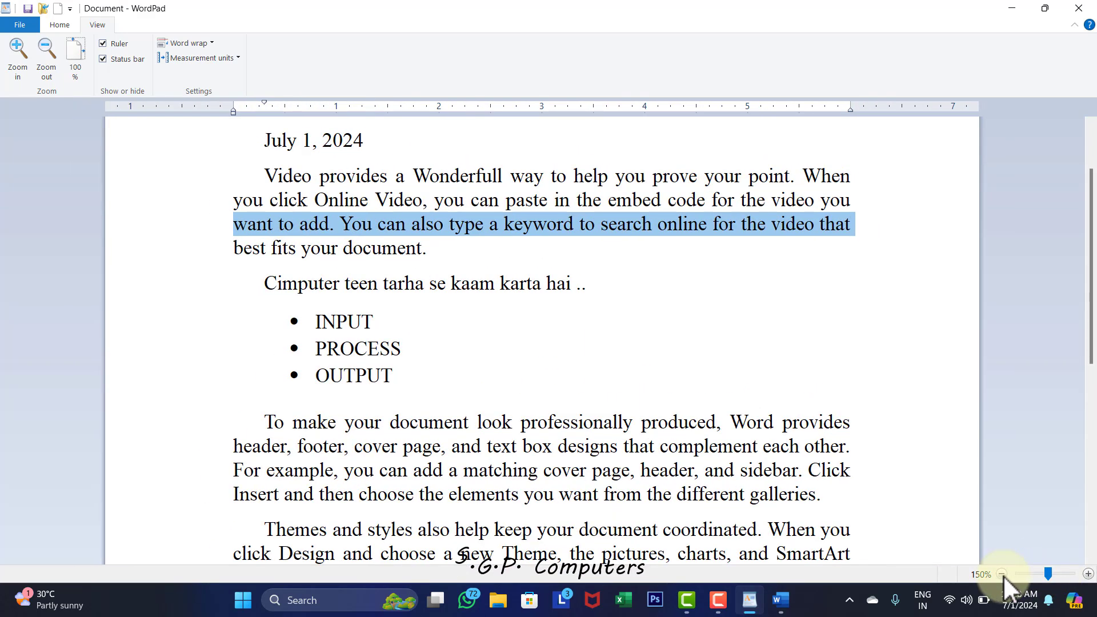
click(1002, 574)
click(1003, 574)
click(1003, 574)
click(1002, 575)
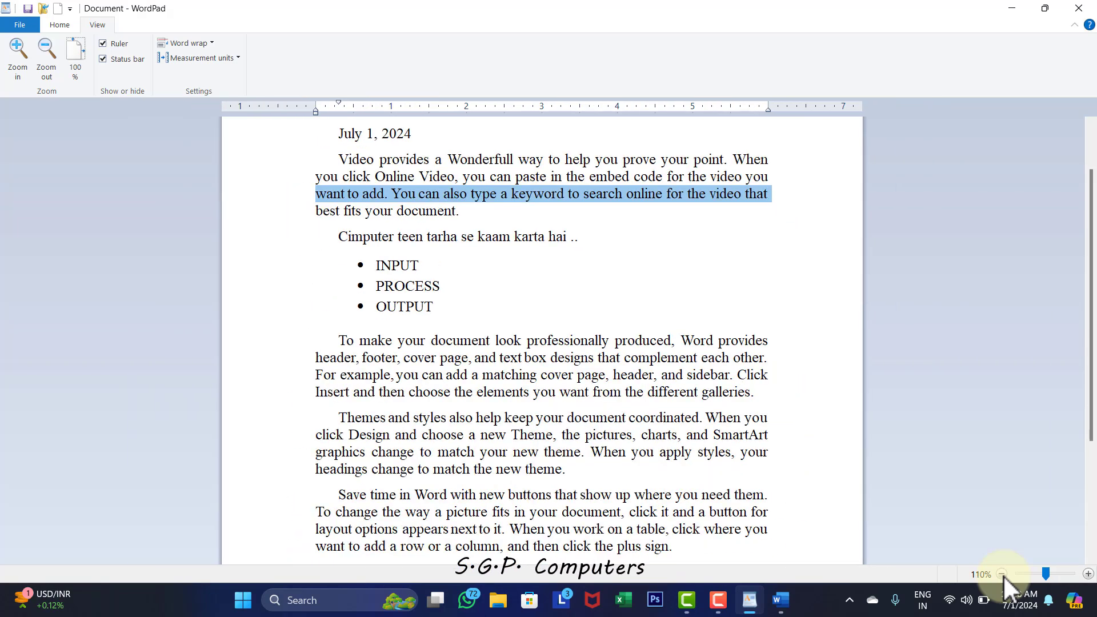
click(1002, 574)
Step: Shrink the document view to 87% and 50% with the zoom slider, and restore it to 100%
drag(1044, 573, 1042, 575)
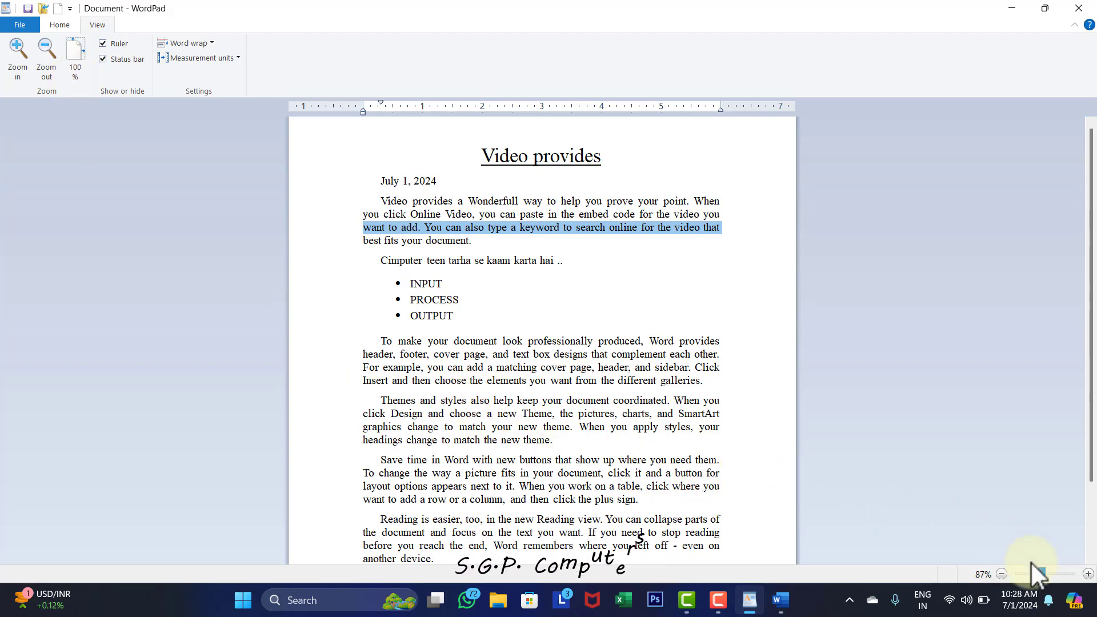
drag(1039, 570, 1024, 570)
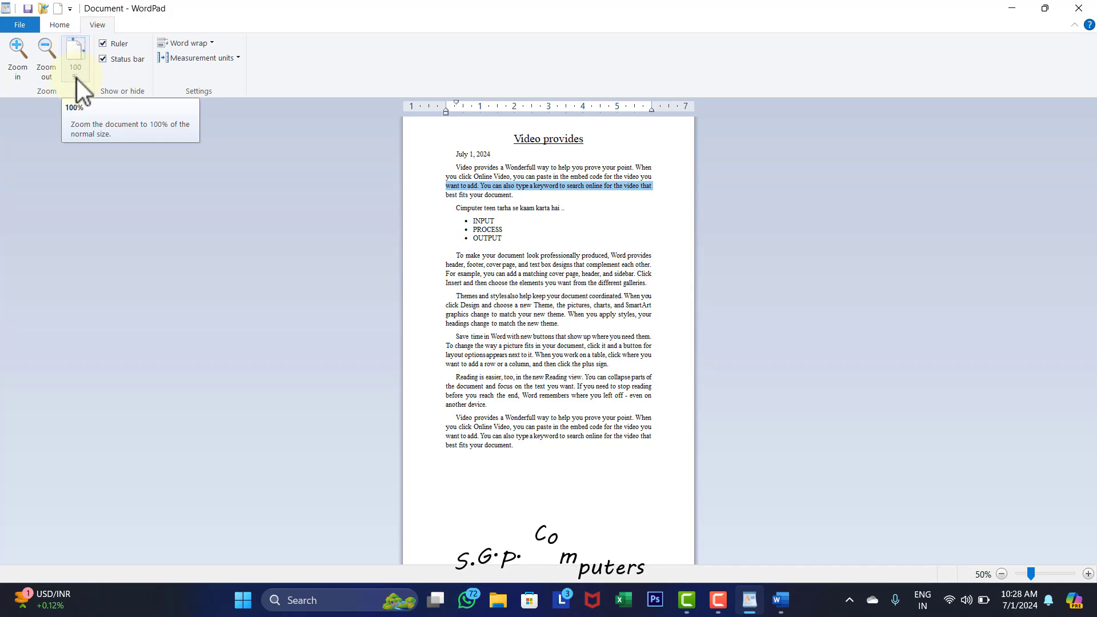
click(74, 59)
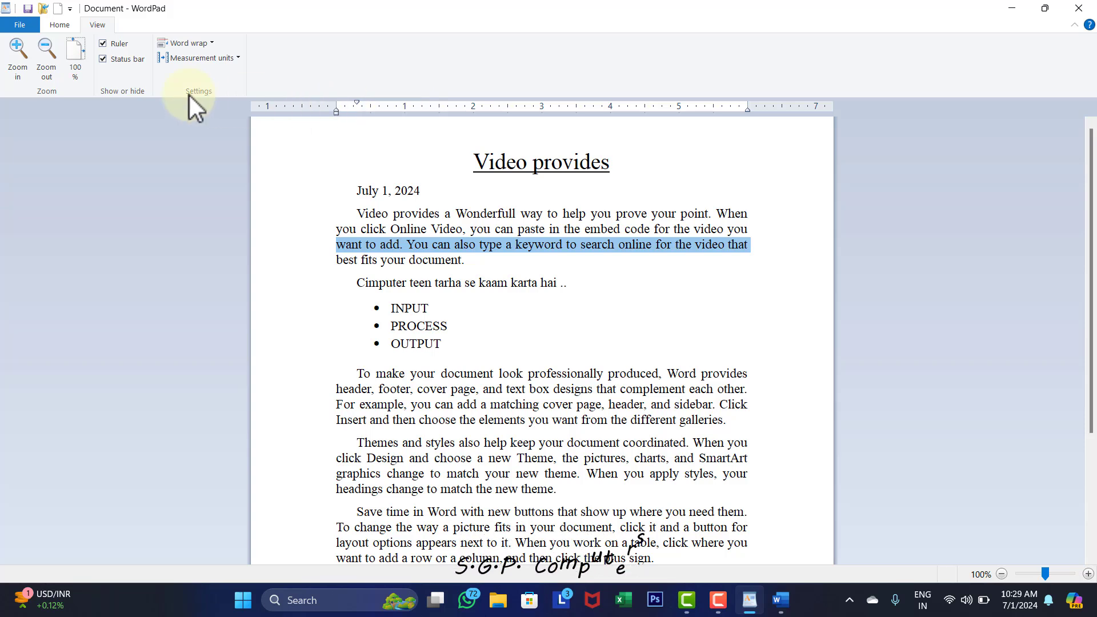
Step: Hide the ruler and show it again, and do the same with the status bar
click(121, 44)
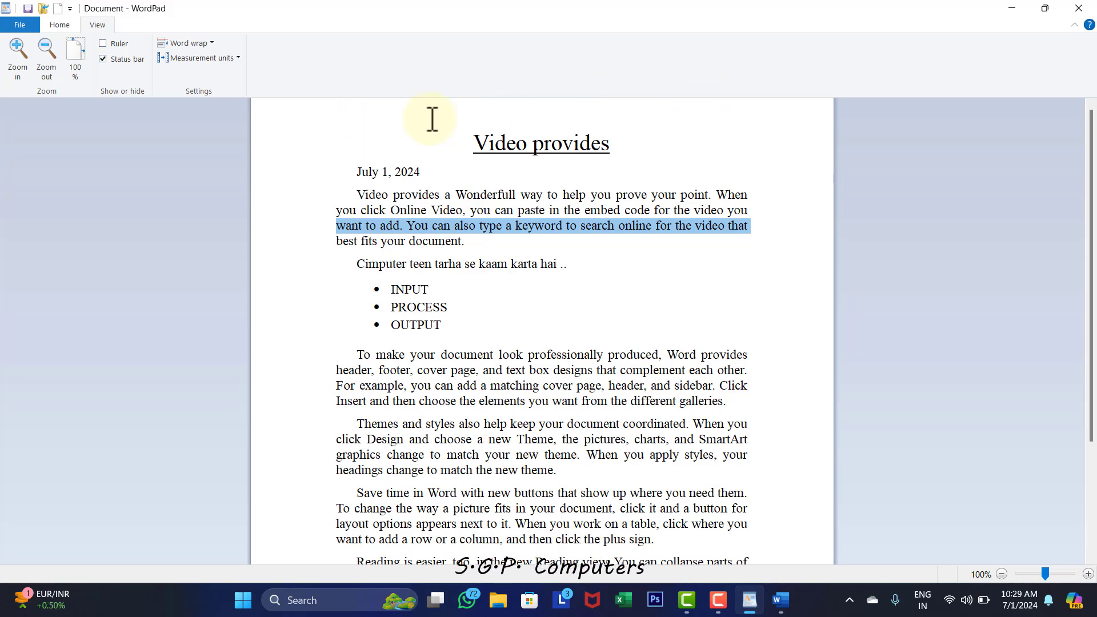
click(121, 43)
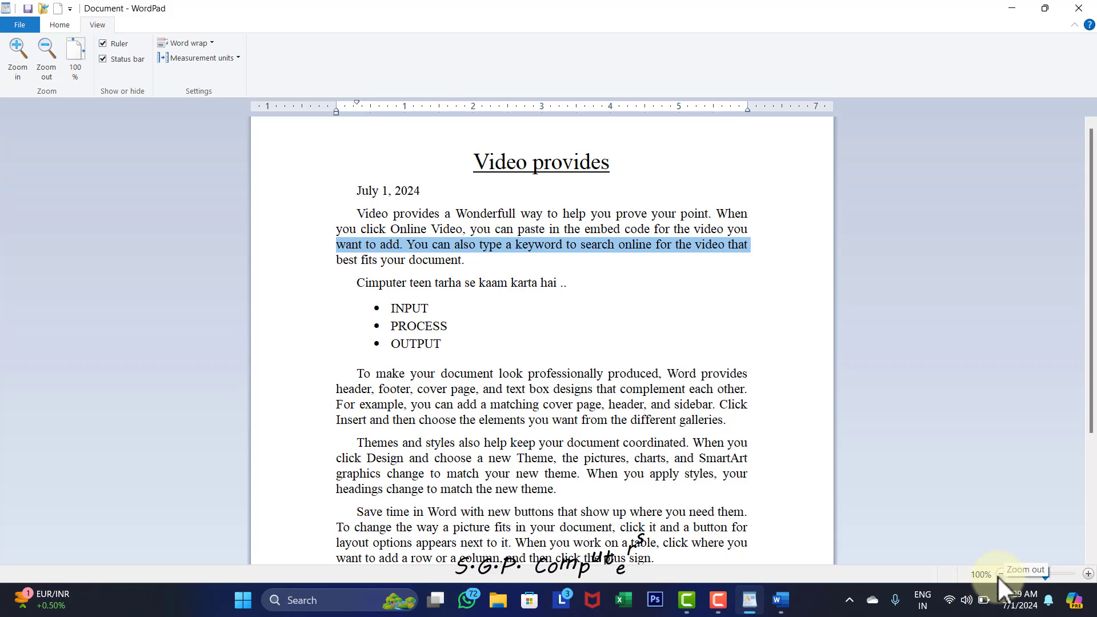
click(118, 63)
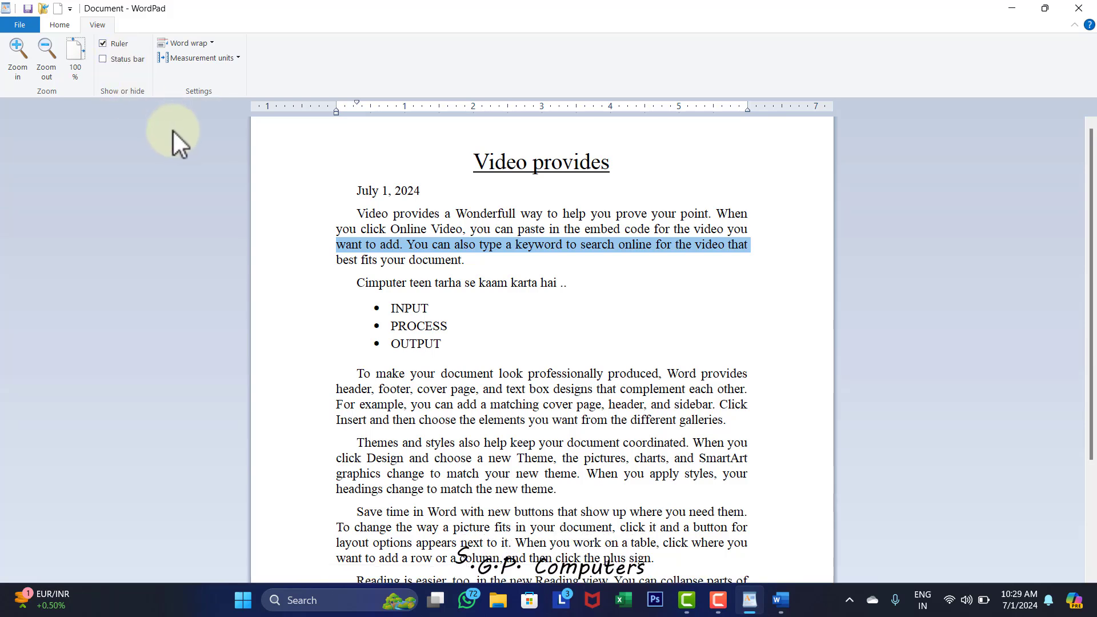
click(128, 60)
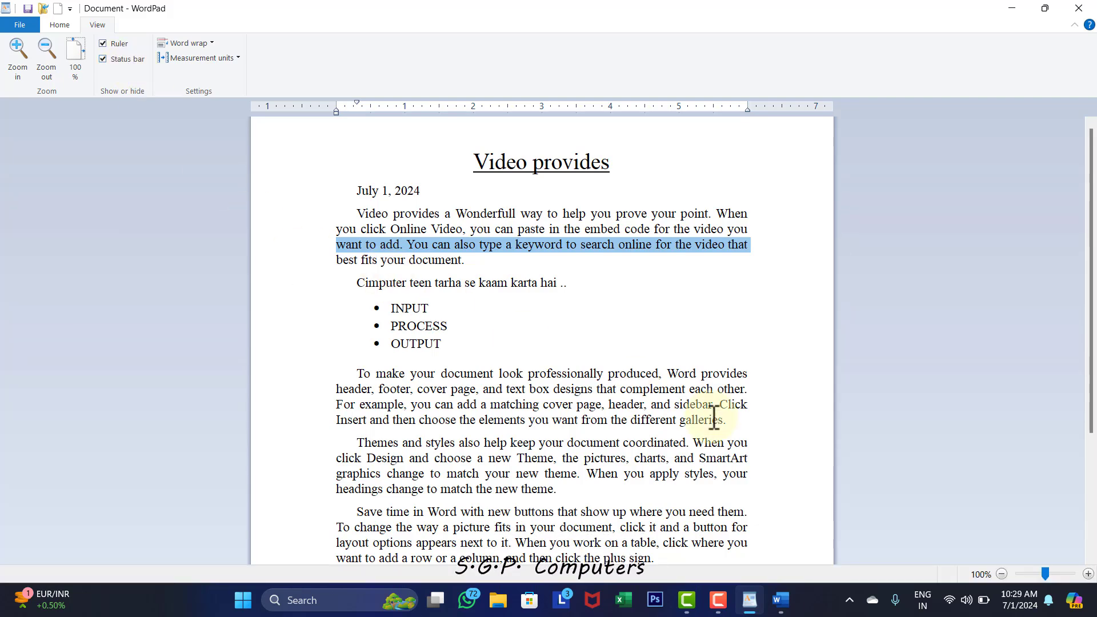
Step: Start saving the document and choose the Desktop as the destination folder
click(21, 26)
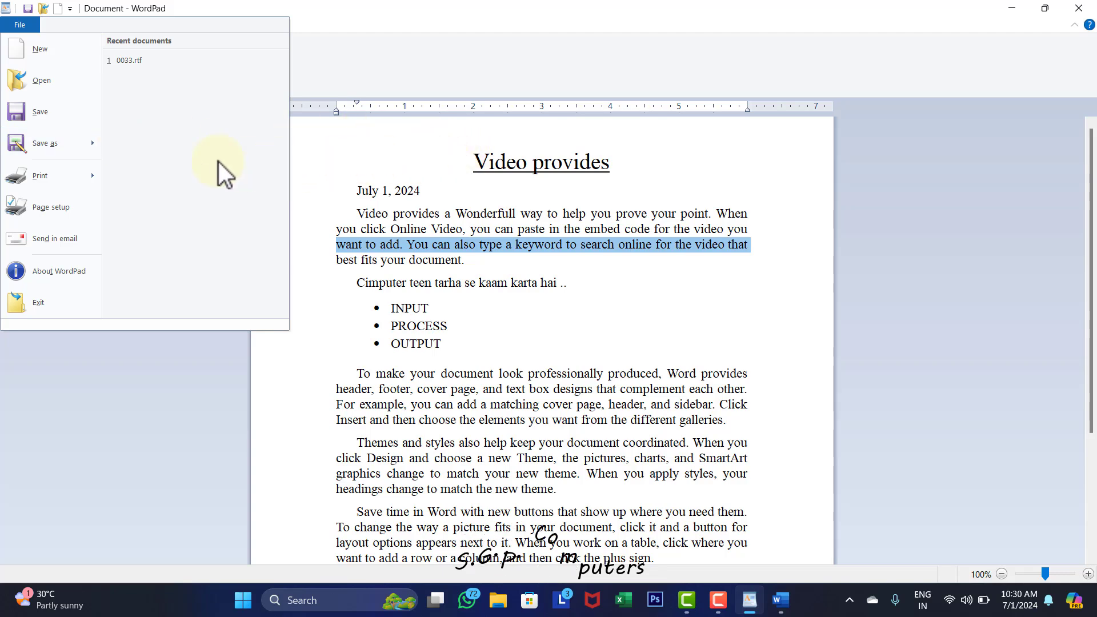
click(39, 117)
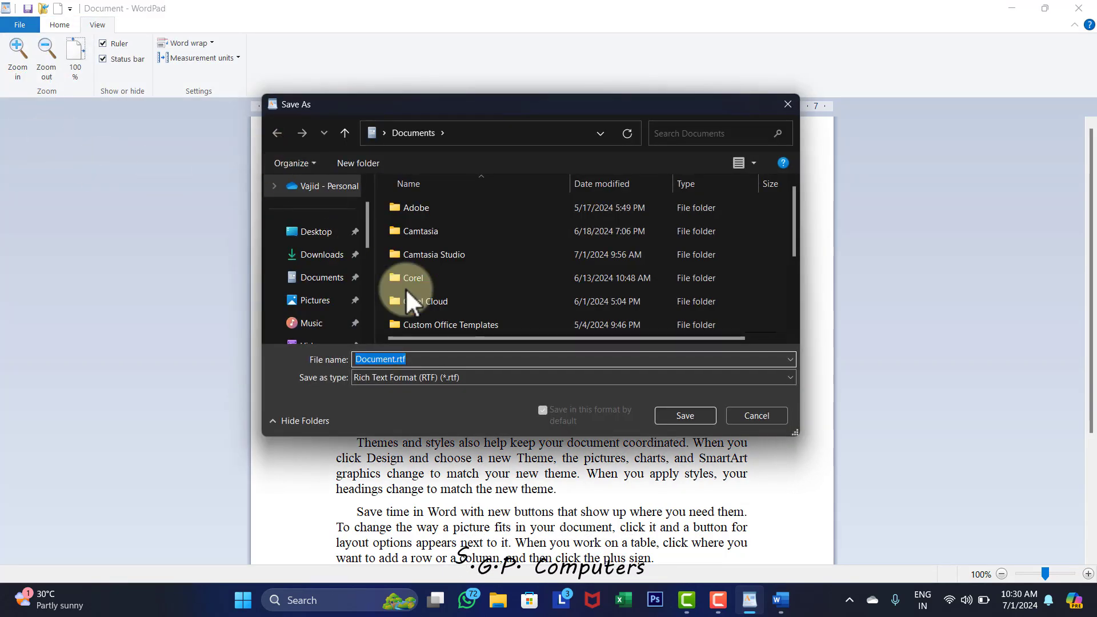
click(422, 359)
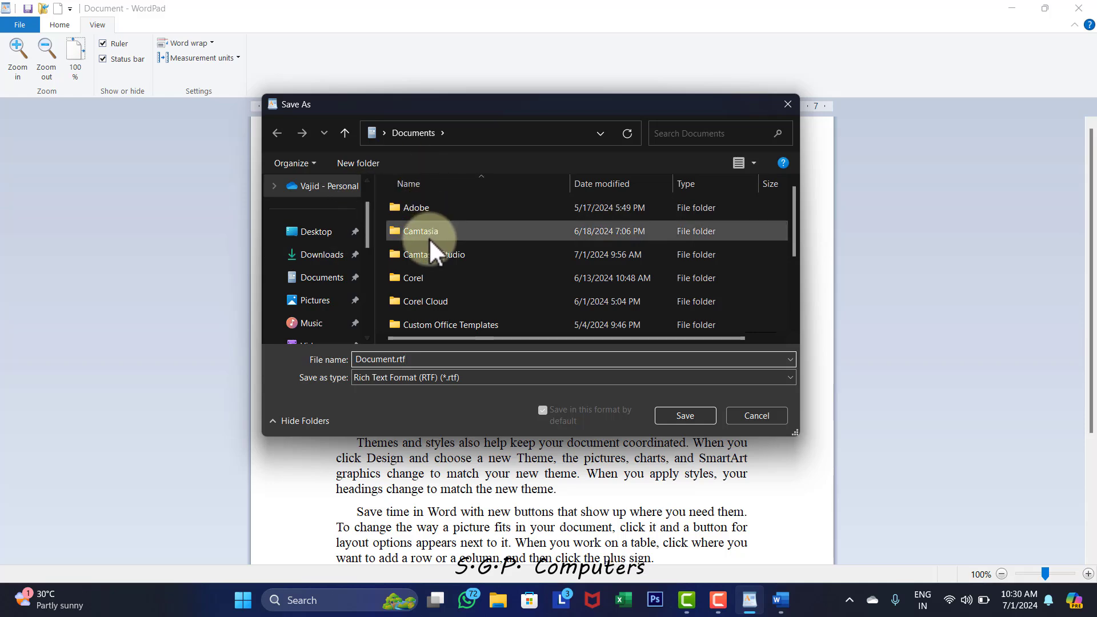
scroll(431, 246, down, 2)
scroll(432, 246, up, 2)
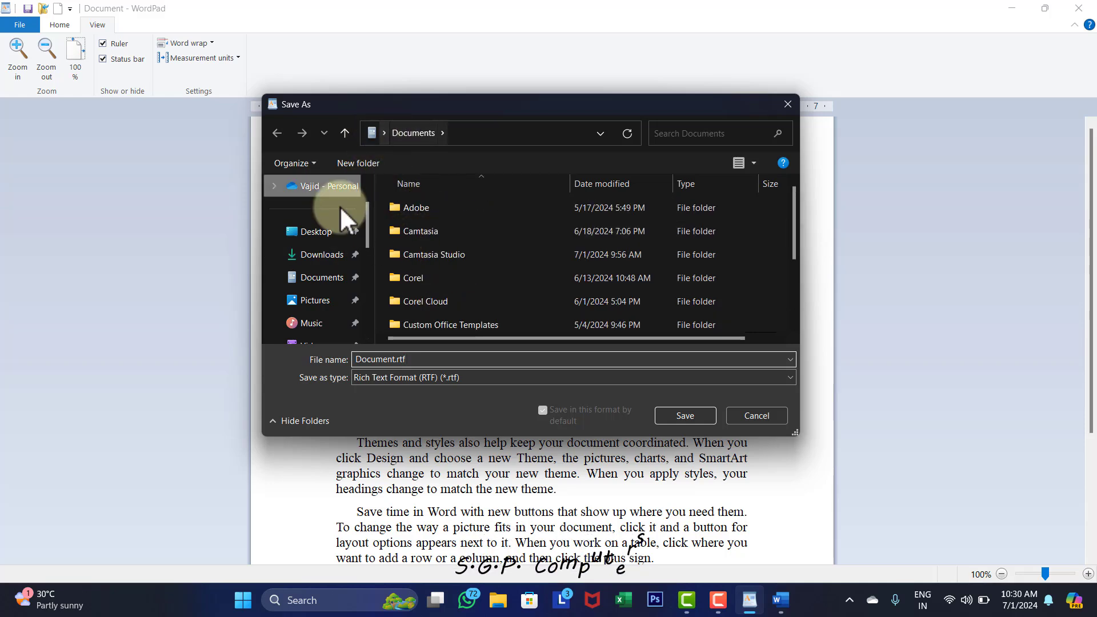
scroll(320, 234, down, 5)
scroll(323, 251, up, 8)
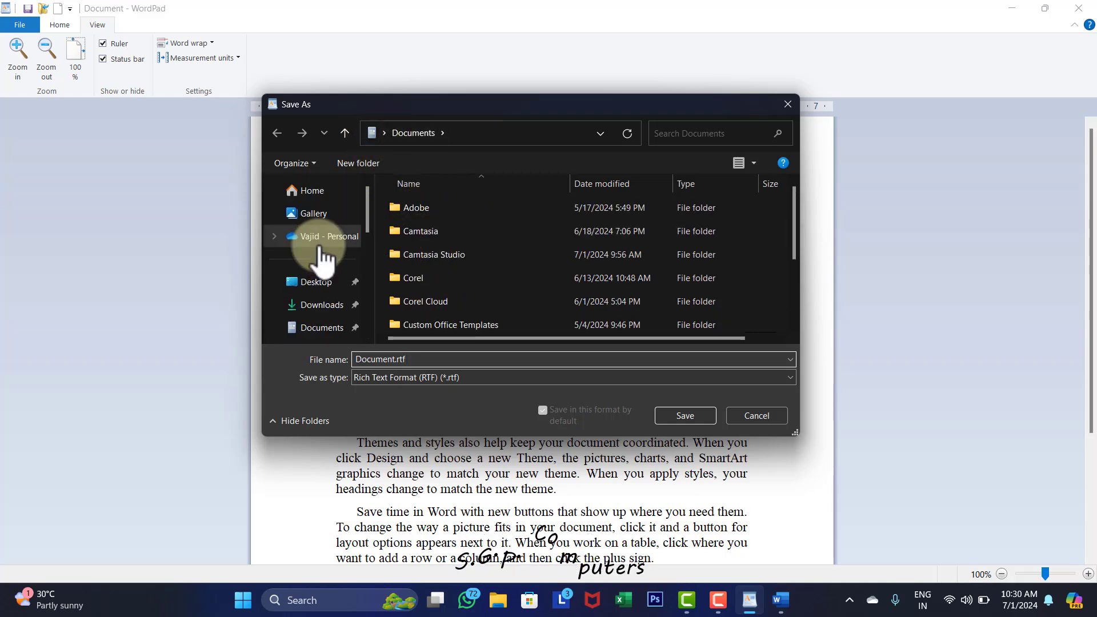
scroll(323, 254, down, 2)
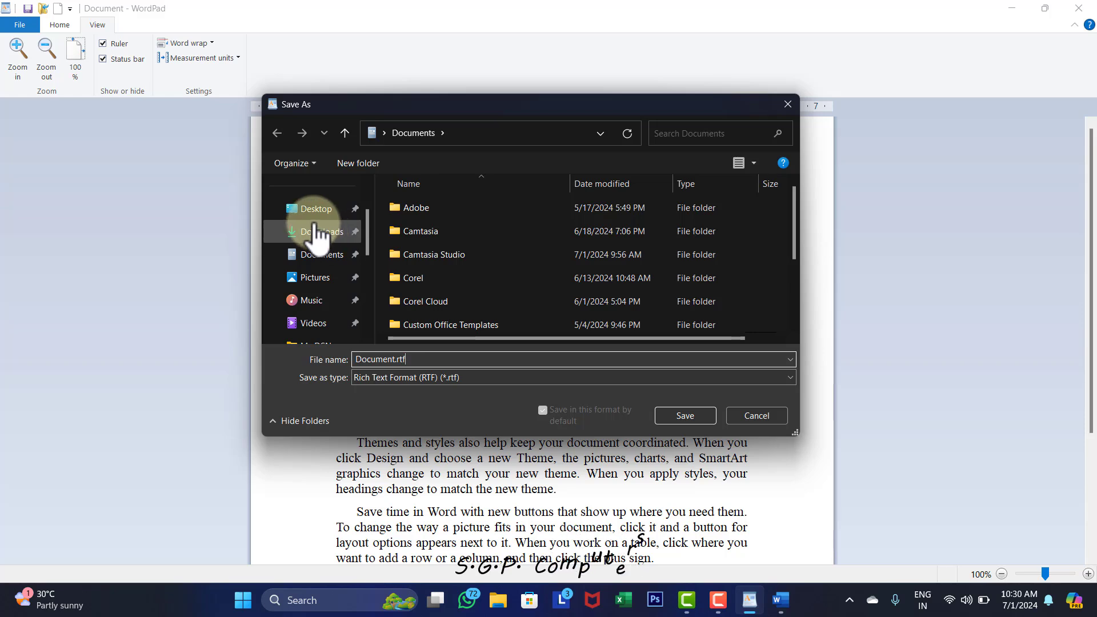
click(313, 209)
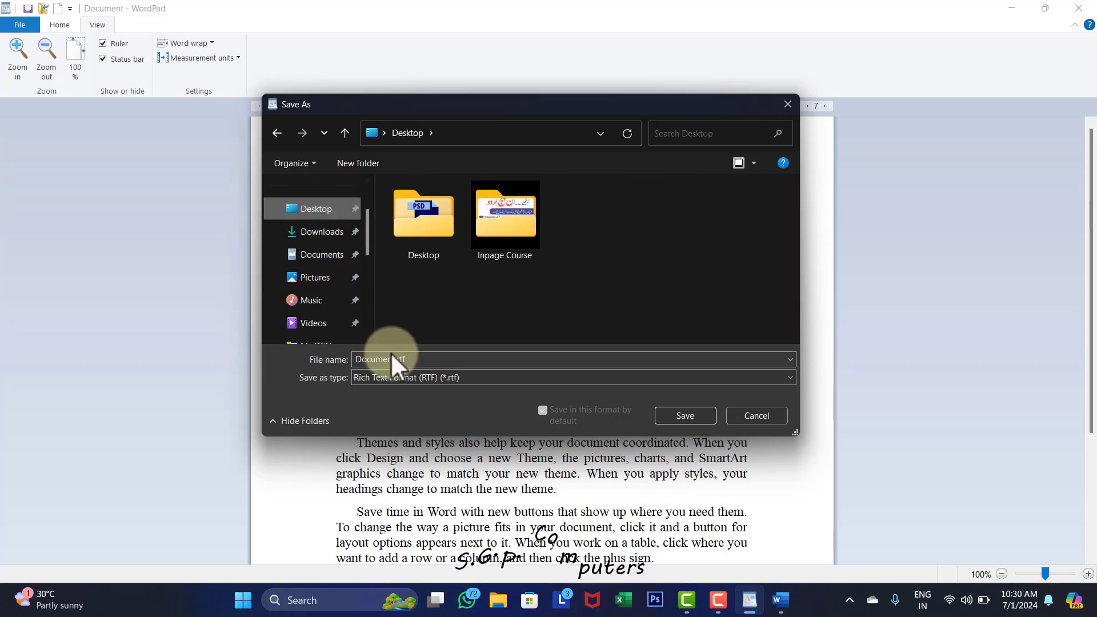
Step: Name the file 3322 and save the document
click(420, 360)
drag(423, 359, 272, 359)
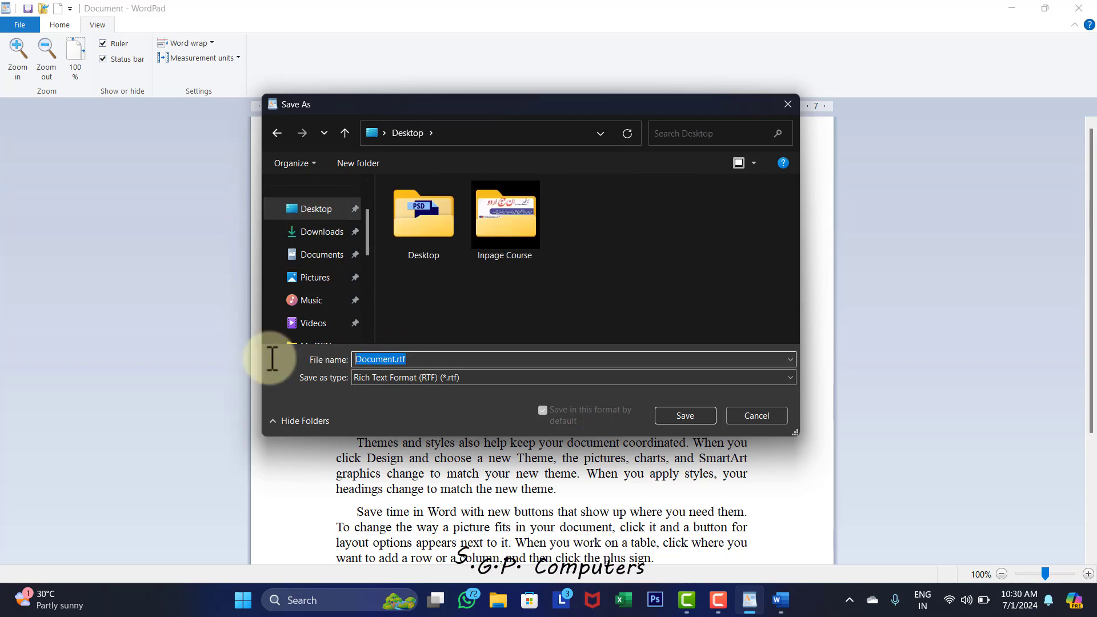
text(3322)
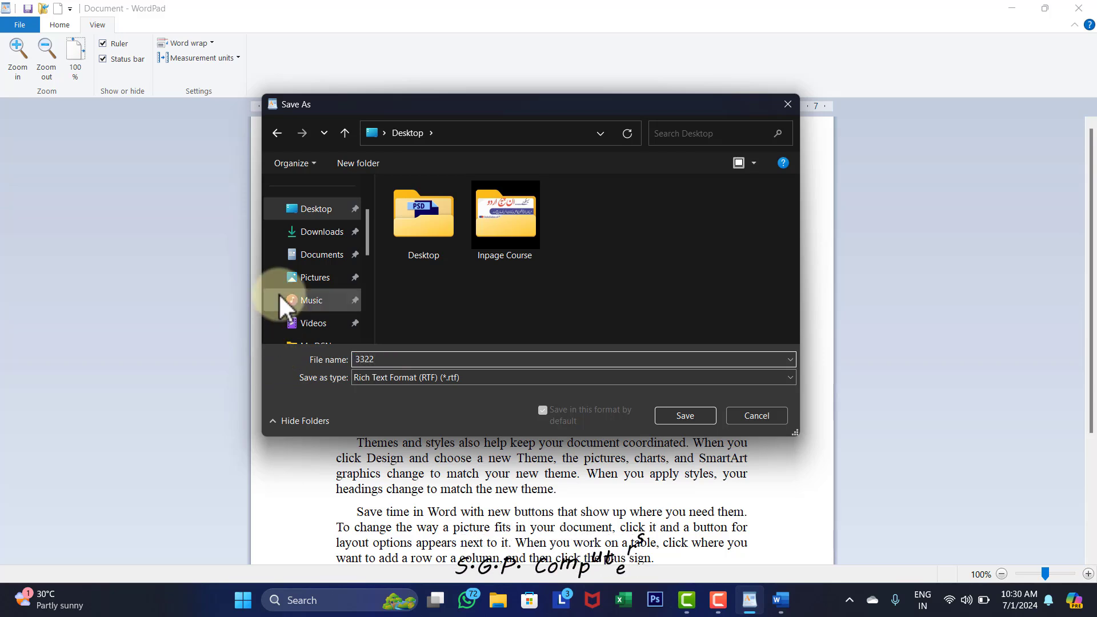
click(685, 417)
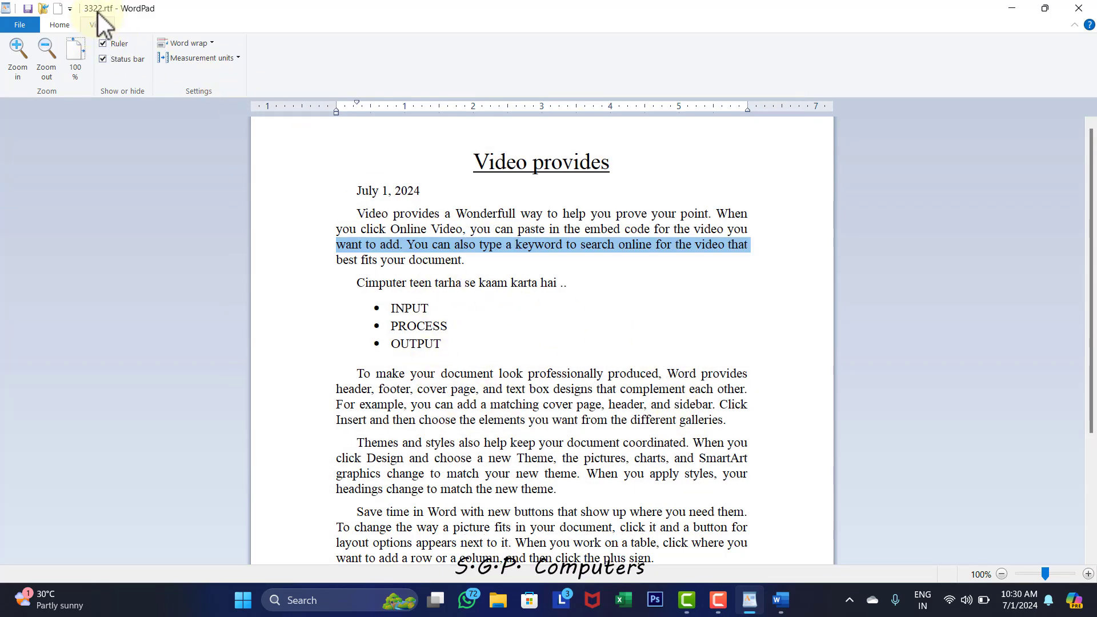
Step: Magnify the screen to check the saved file name, and review the available Save as formats and Print options
key(super+plus)
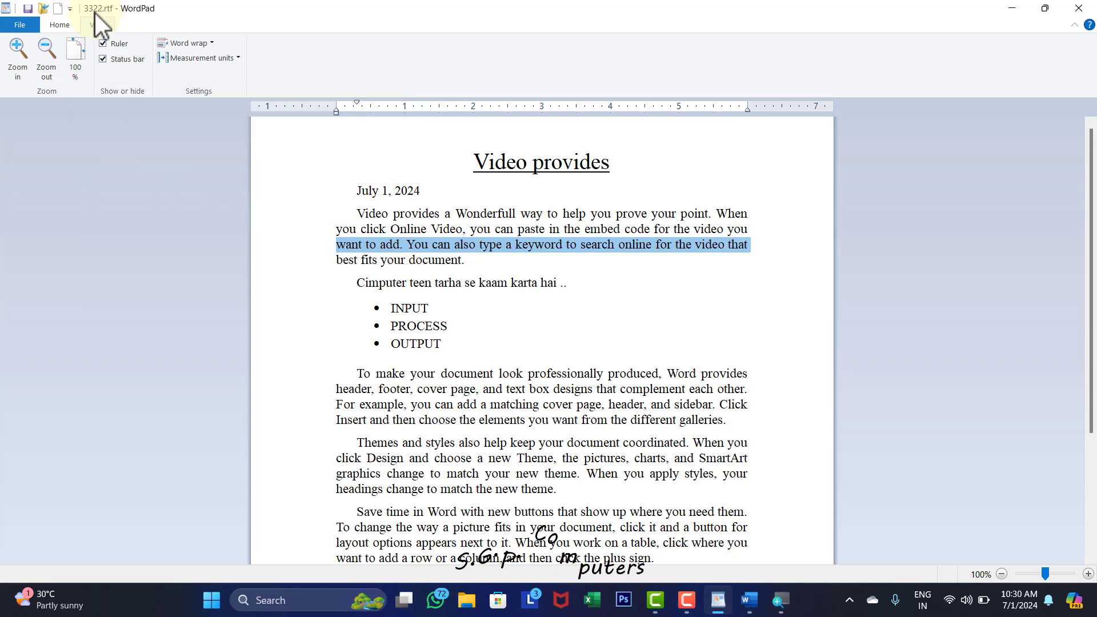
click(25, 26)
mouse_move(34, 146)
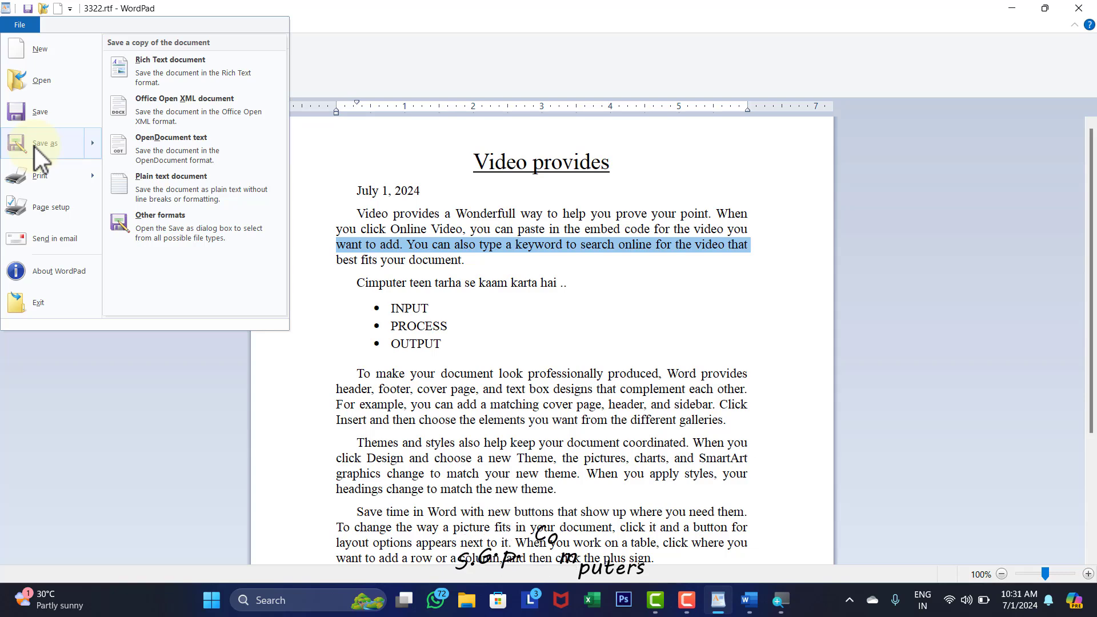
mouse_move(40, 175)
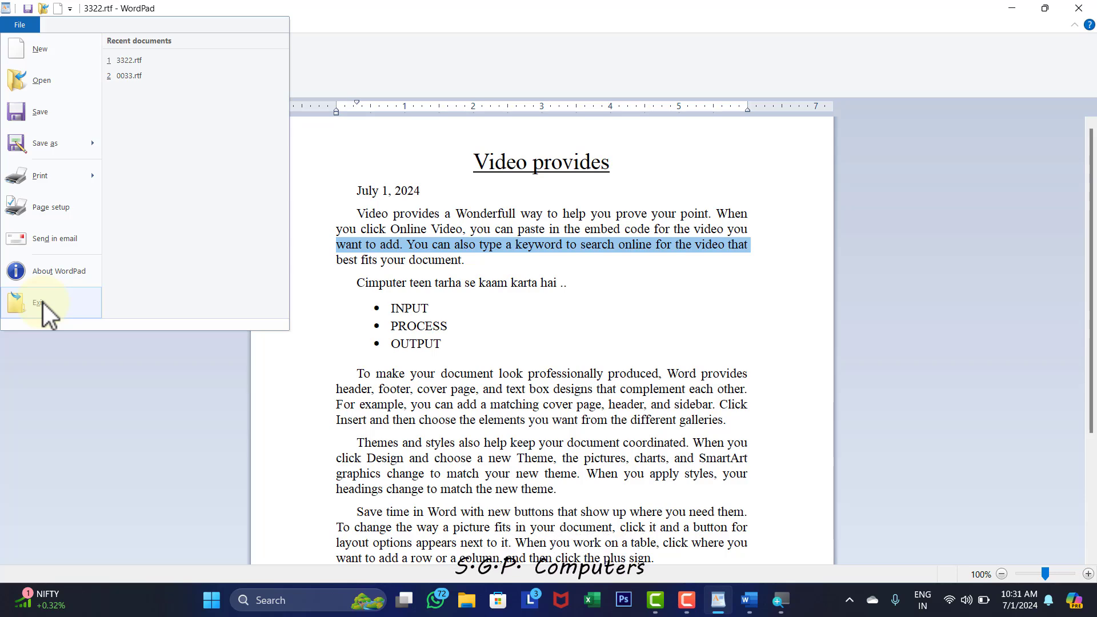
click(122, 376)
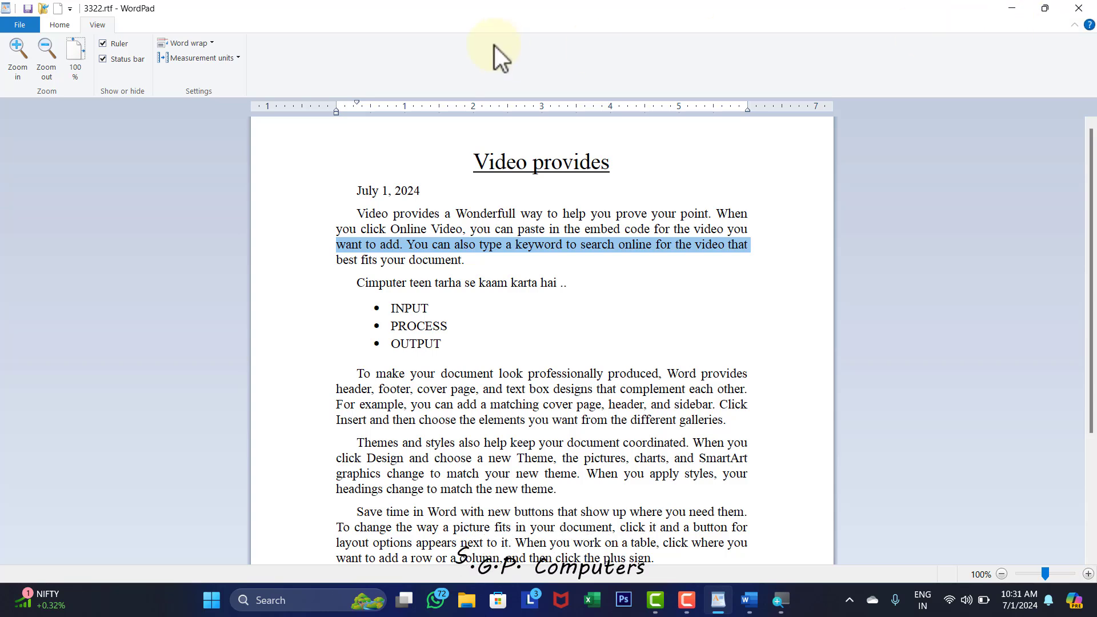
Step: Exit WordPad using the Exit command
click(25, 21)
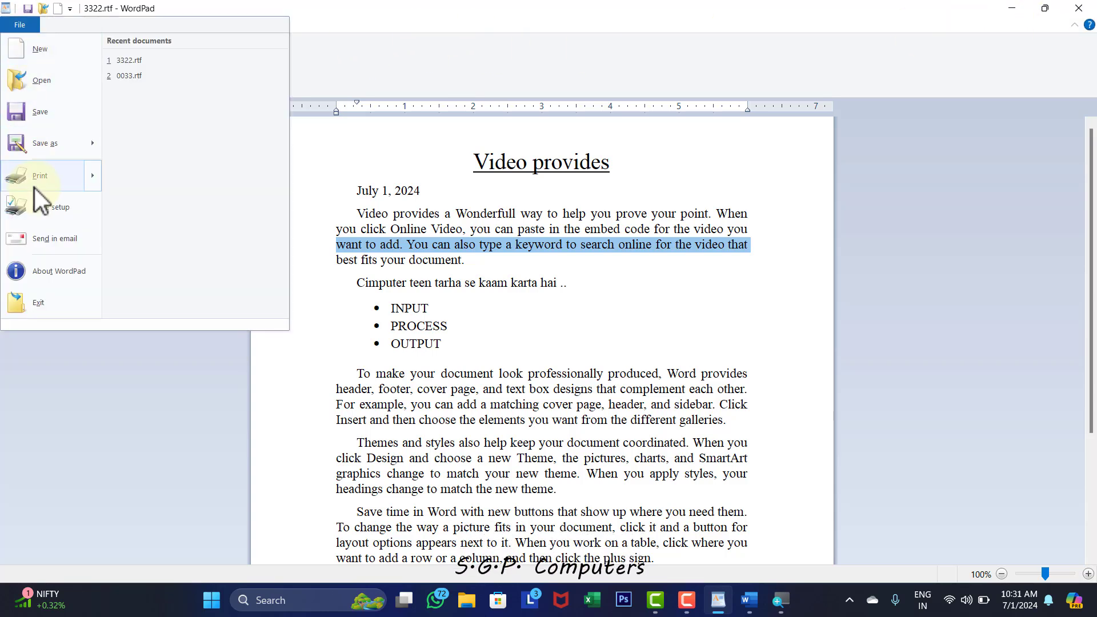
click(47, 310)
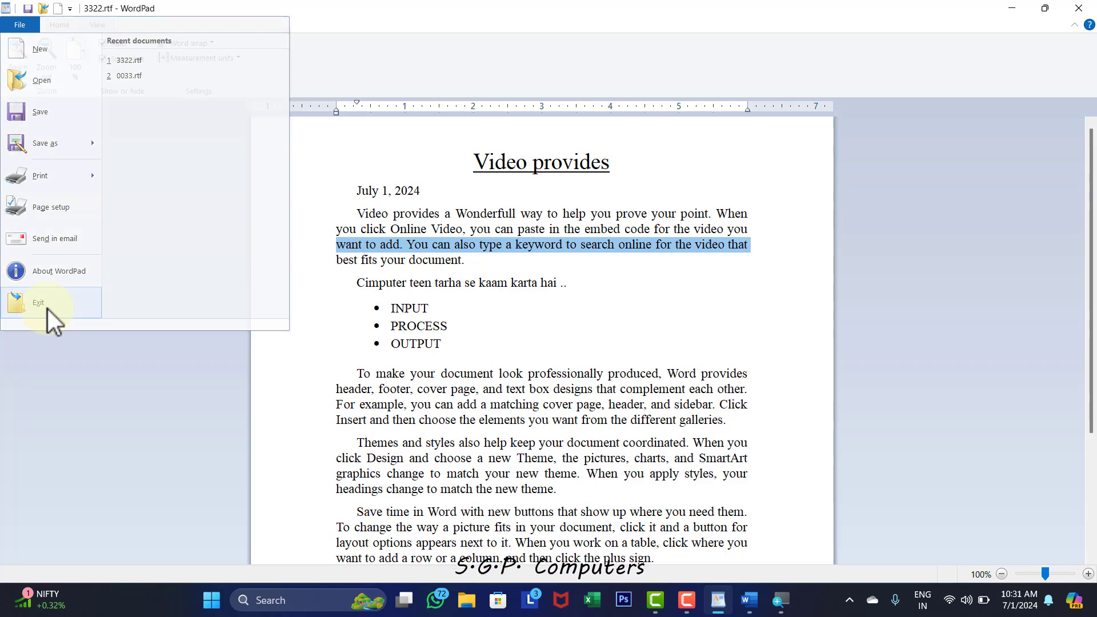